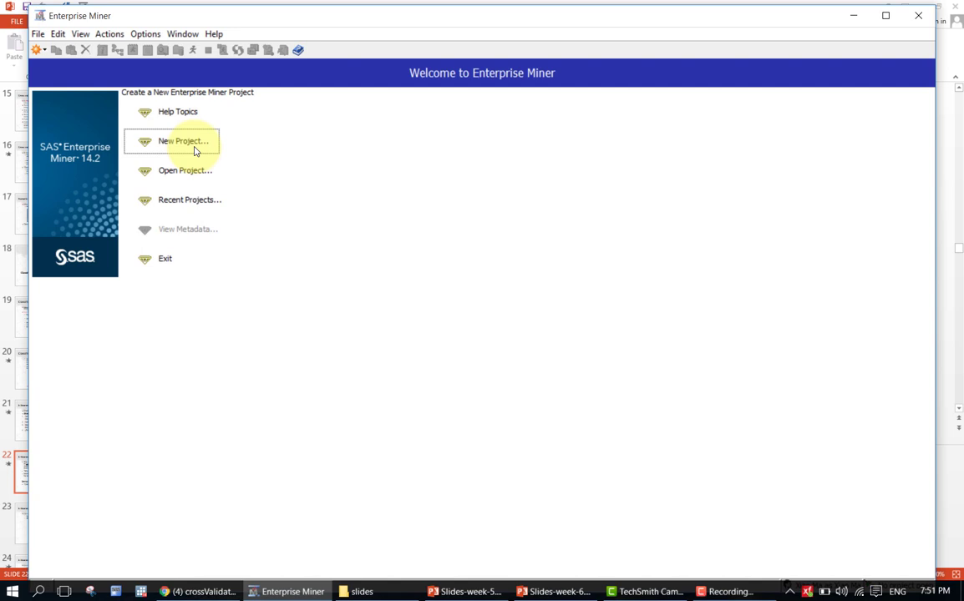
pyautogui.click(194, 150)
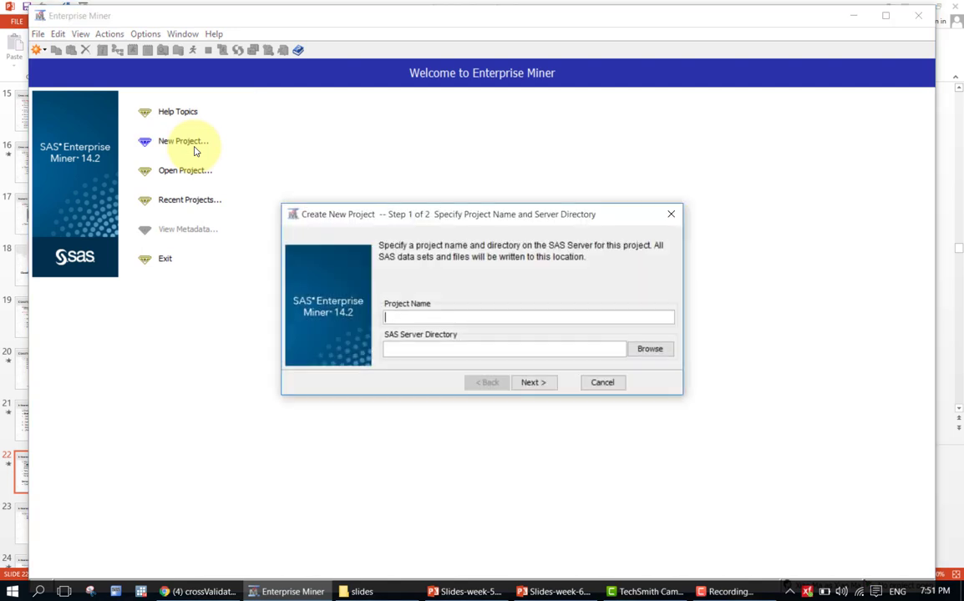
pyautogui.click(545, 385)
pyautogui.click(541, 321)
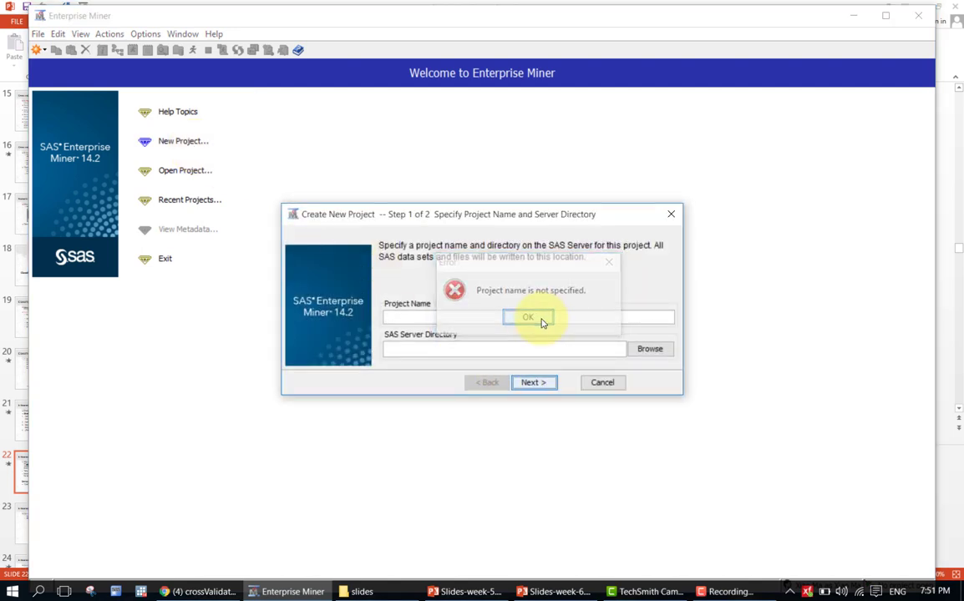
pyautogui.click(595, 382)
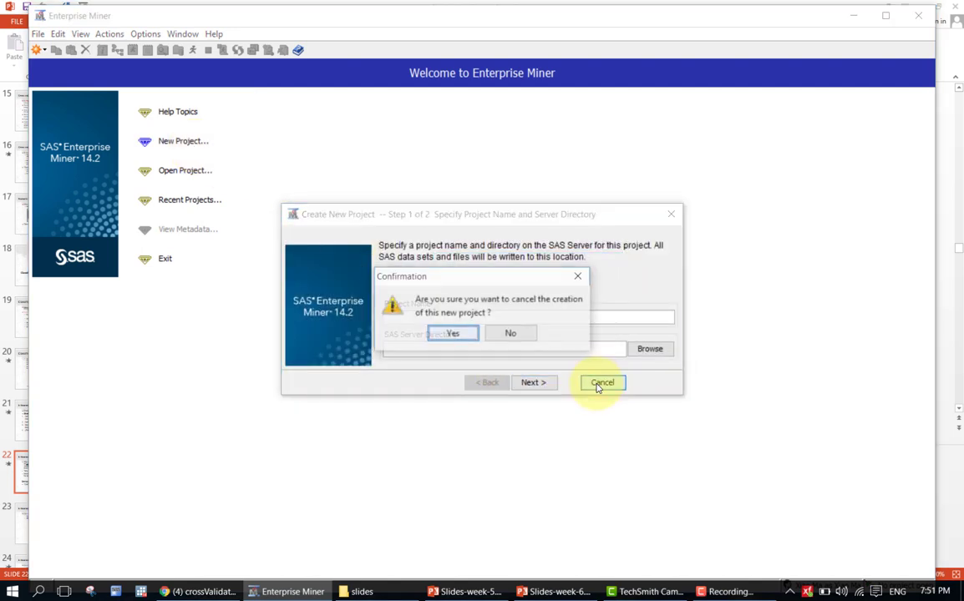
pyautogui.click(449, 335)
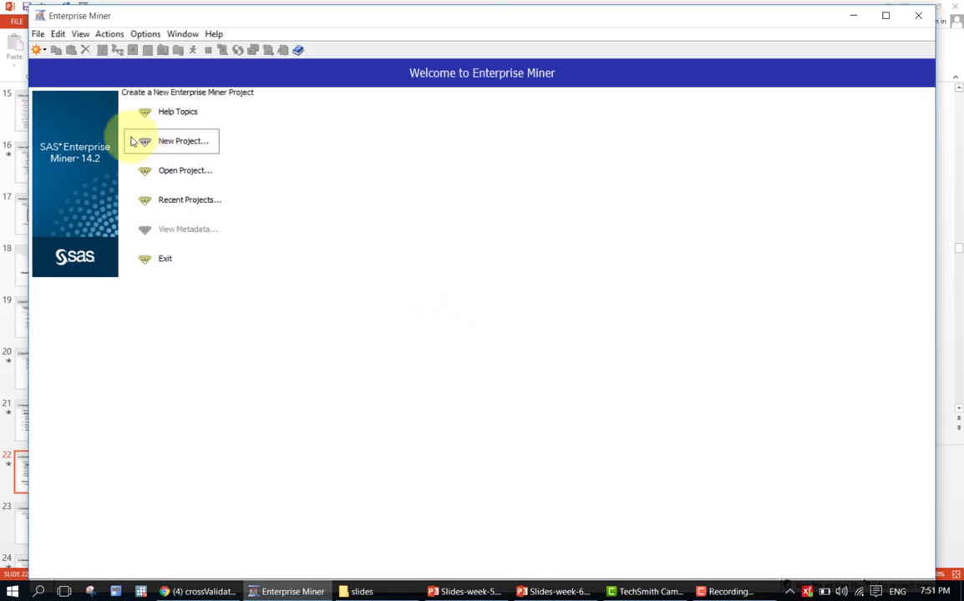
# Open the TelCo project from the SAS-EM folder and expand its data sources and diagrams
pyautogui.click(168, 173)
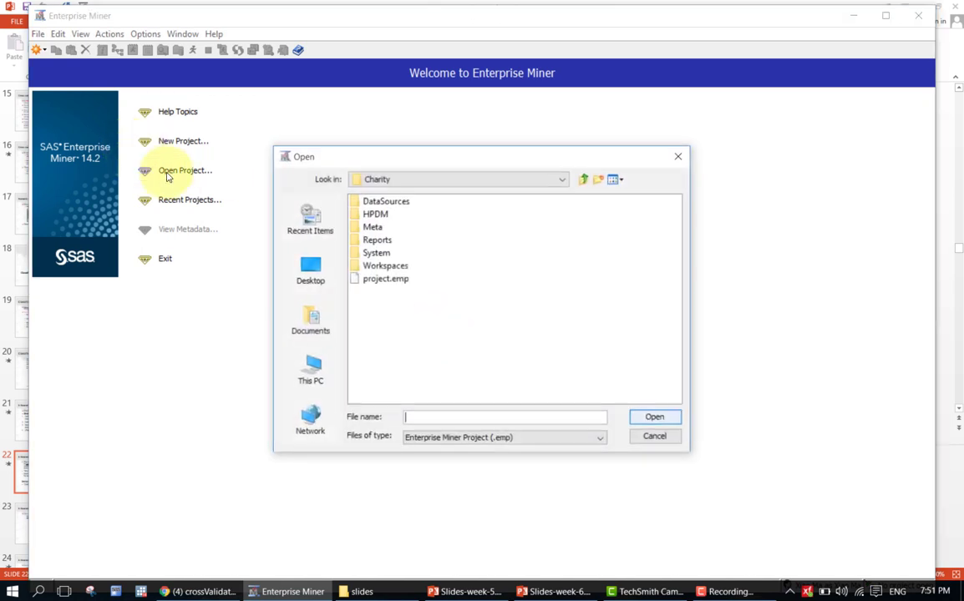
pyautogui.click(586, 182)
pyautogui.click(373, 292)
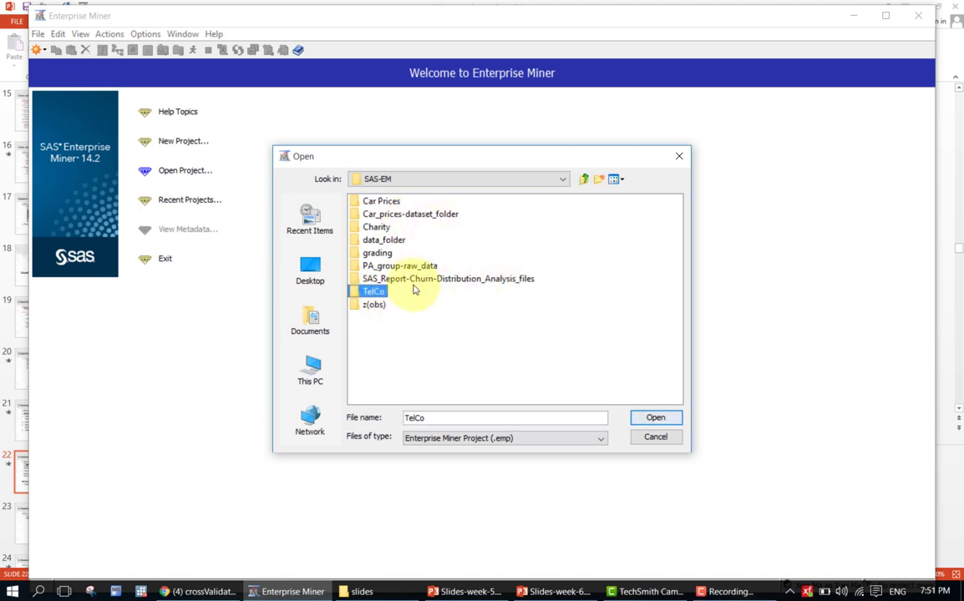
pyautogui.click(652, 418)
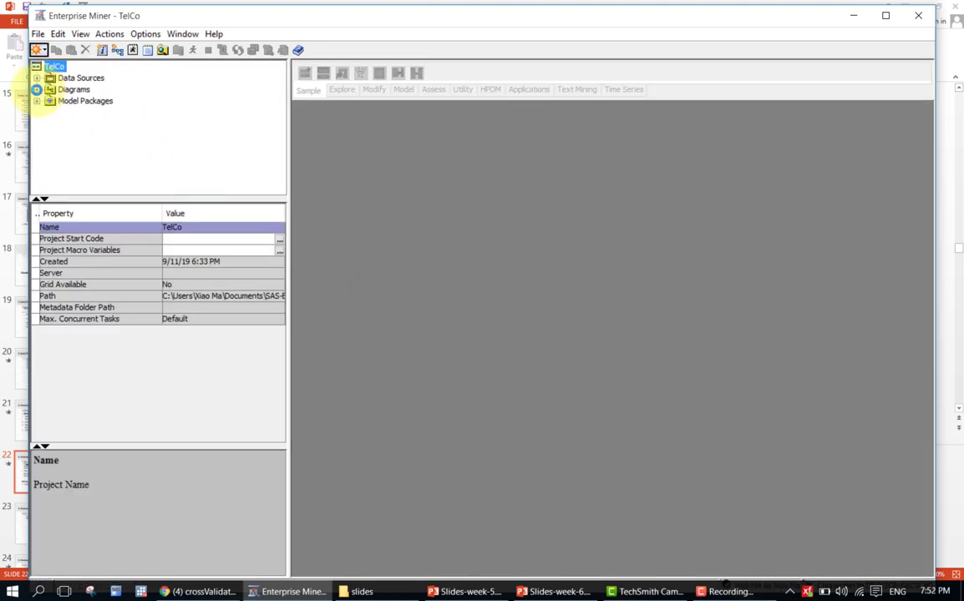
pyautogui.click(37, 89)
pyautogui.click(37, 78)
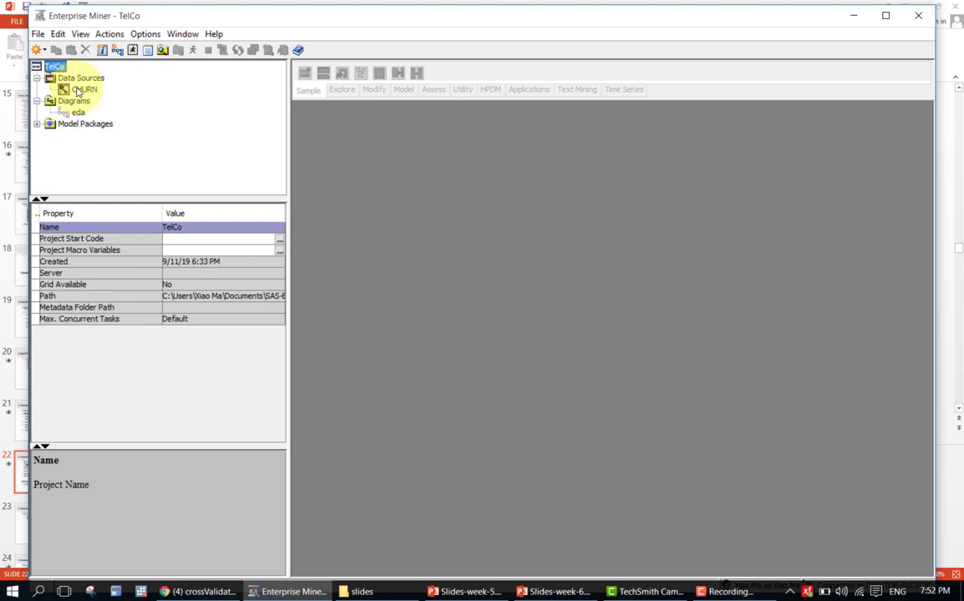
# Start a new data source from a SAS Table and choose the Classifyrisk table in the Mylib library
pyautogui.click(37, 33)
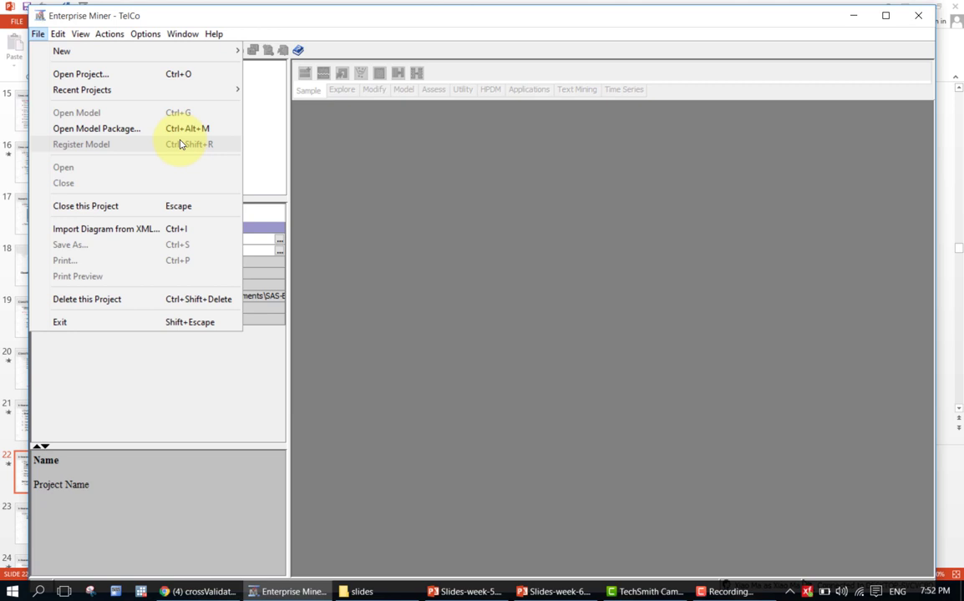
pyautogui.moveTo(237, 51)
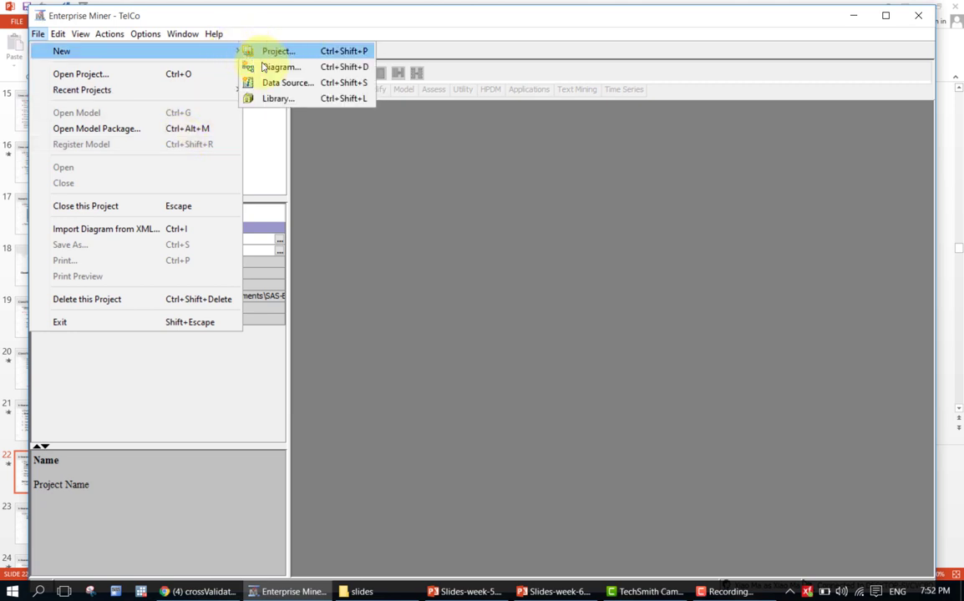
pyautogui.click(292, 82)
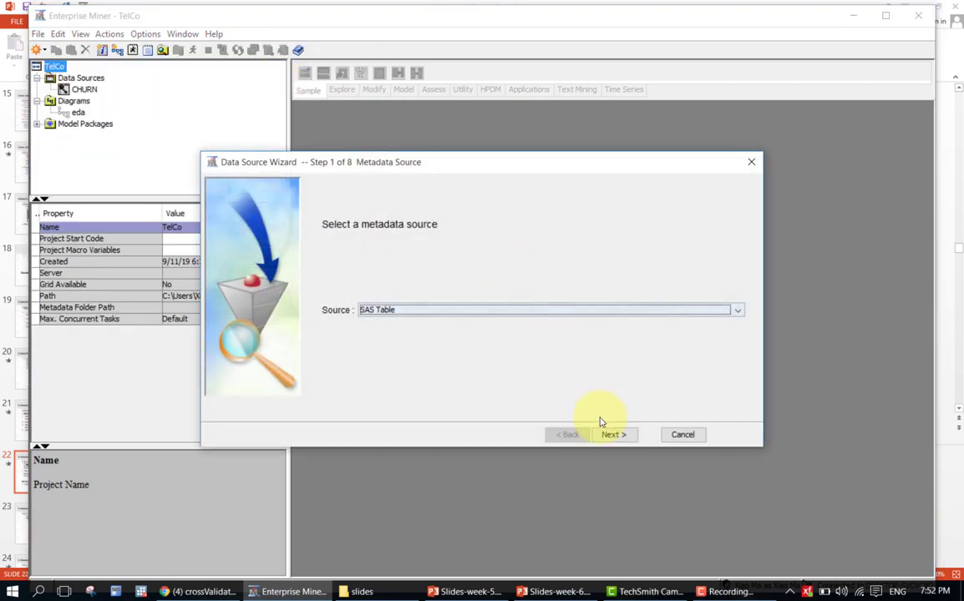
pyautogui.click(613, 434)
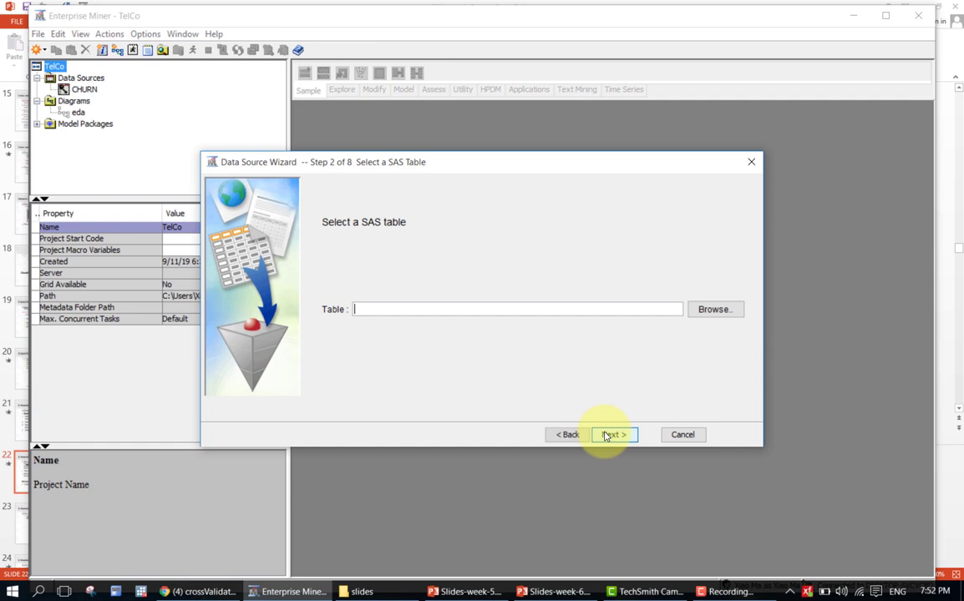
pyautogui.click(704, 311)
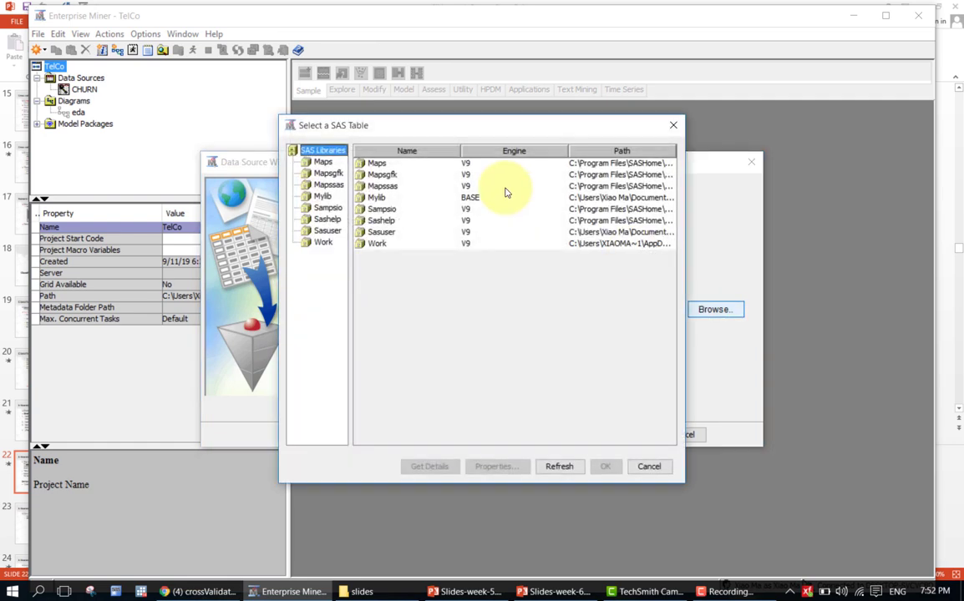
pyautogui.click(323, 196)
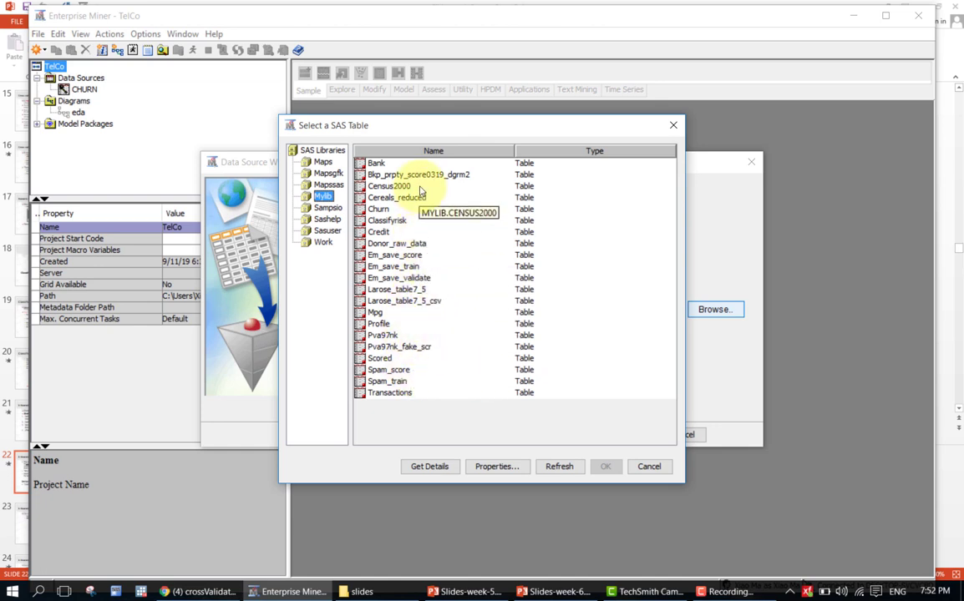
pyautogui.click(399, 222)
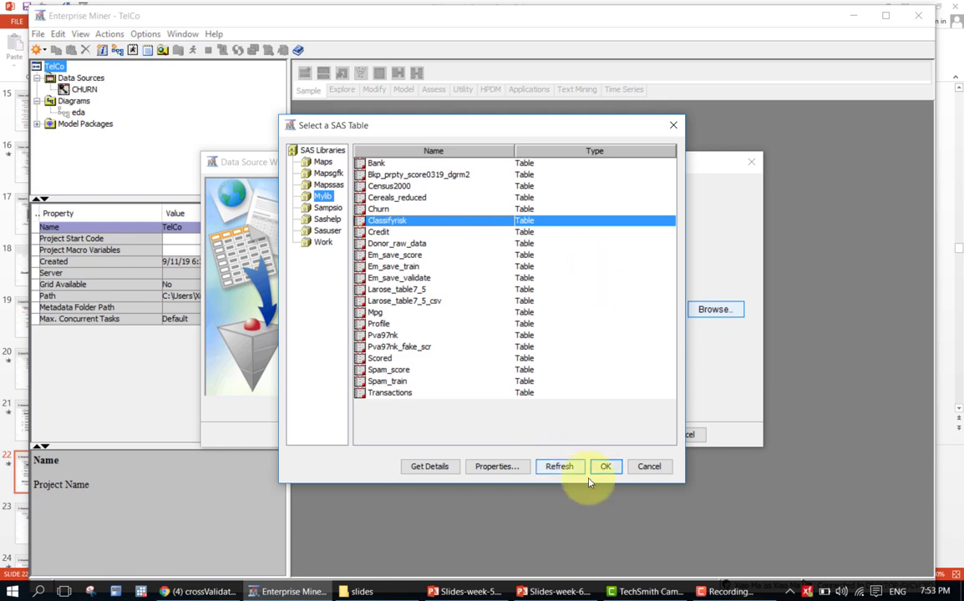
pyautogui.click(606, 467)
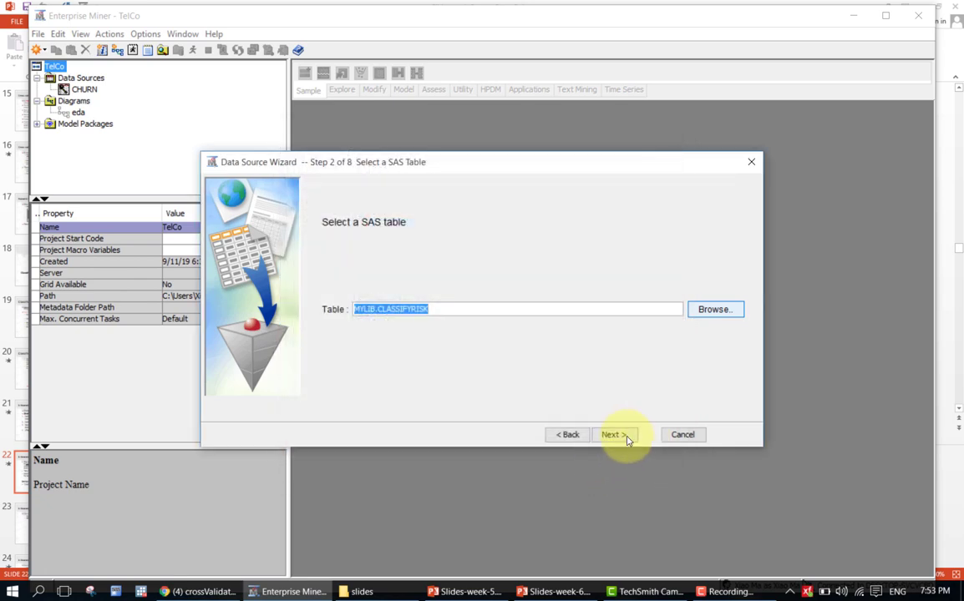
# Accept the Classifyrisk table and its properties, and use the Basic metadata advisor setting to reach the column metadata
pyautogui.click(615, 434)
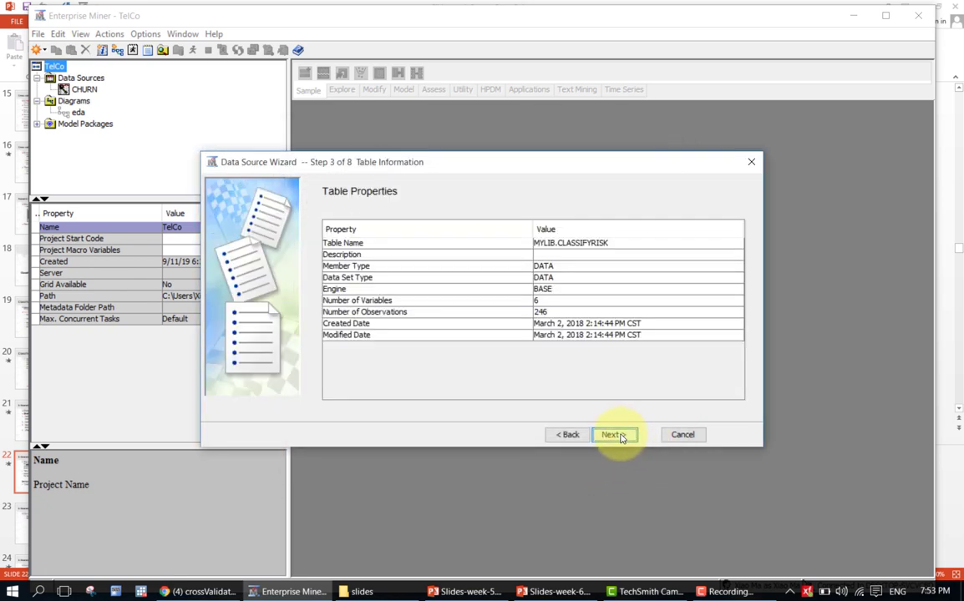
pyautogui.click(614, 434)
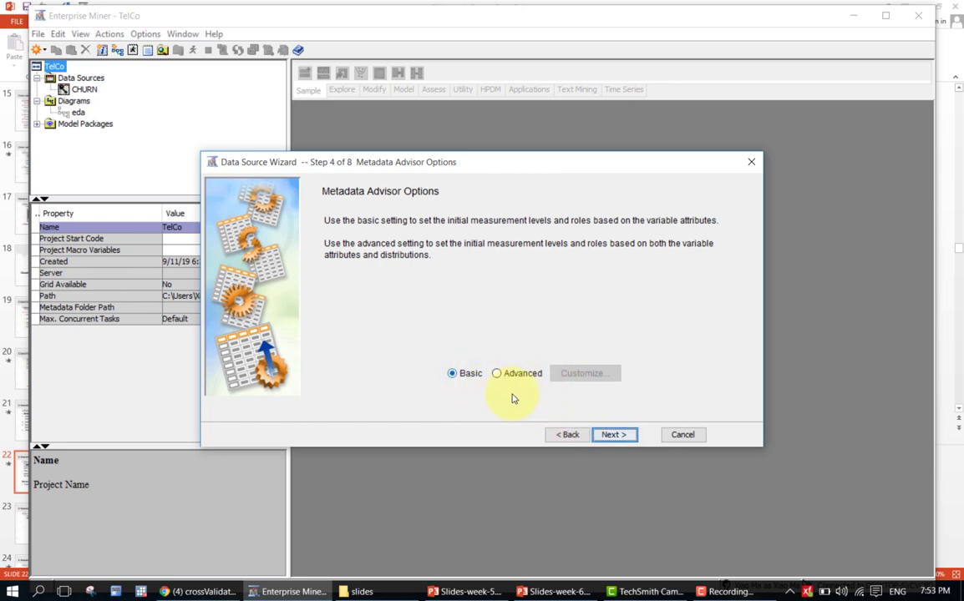
pyautogui.click(614, 435)
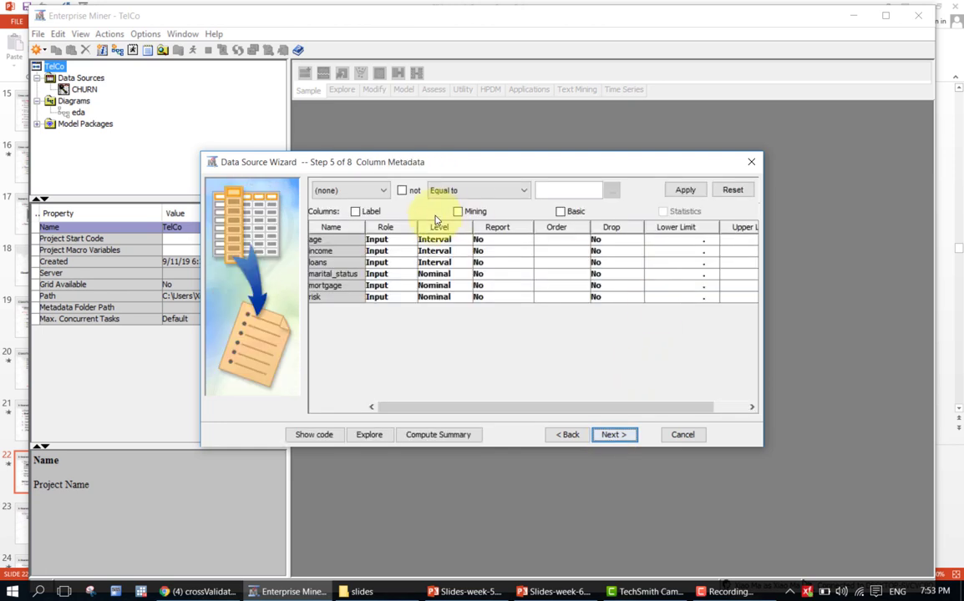
# Set the risk variable's role to Target and its level to Binary
pyautogui.moveTo(364, 227); pyautogui.dragTo(370, 228)
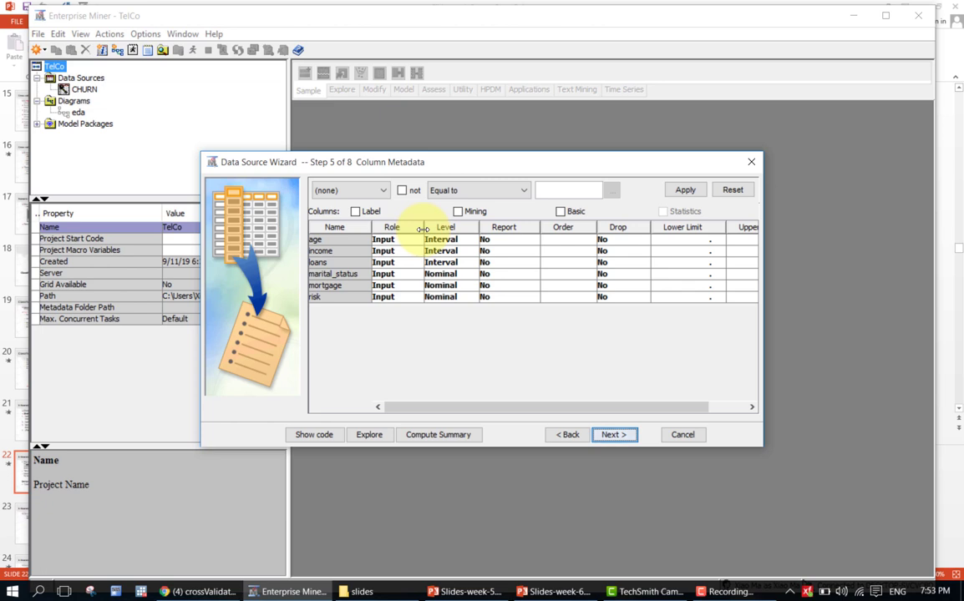
pyautogui.click(402, 298)
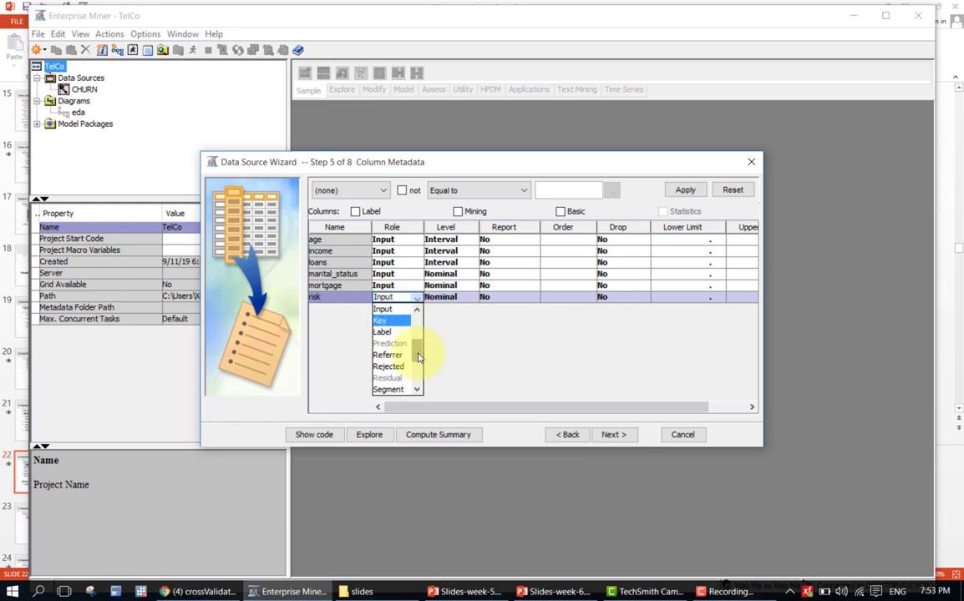
pyautogui.moveTo(416, 355); pyautogui.dragTo(420, 377)
pyautogui.scroll(1, 419, 377)
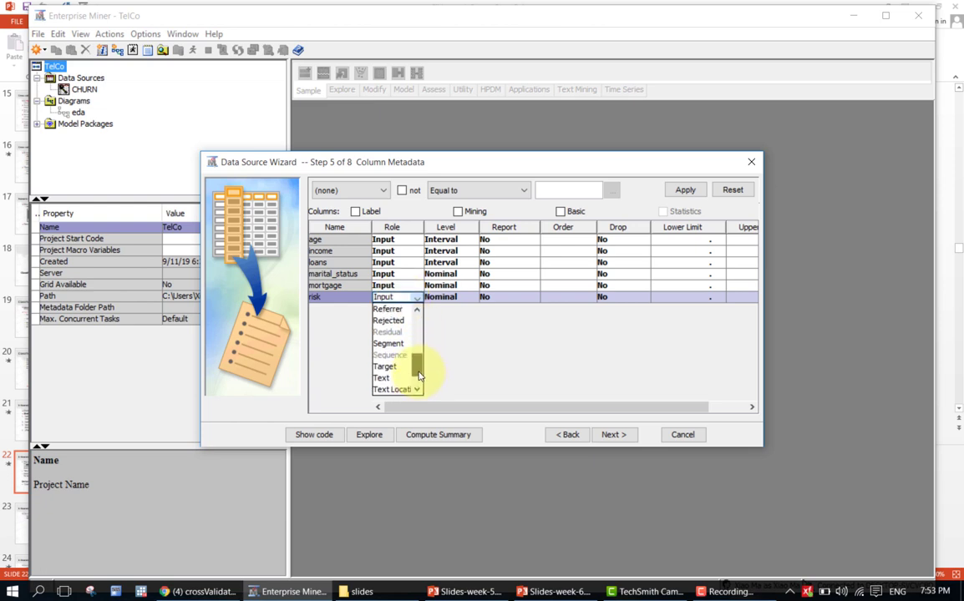
pyautogui.scroll(-3, 419, 377)
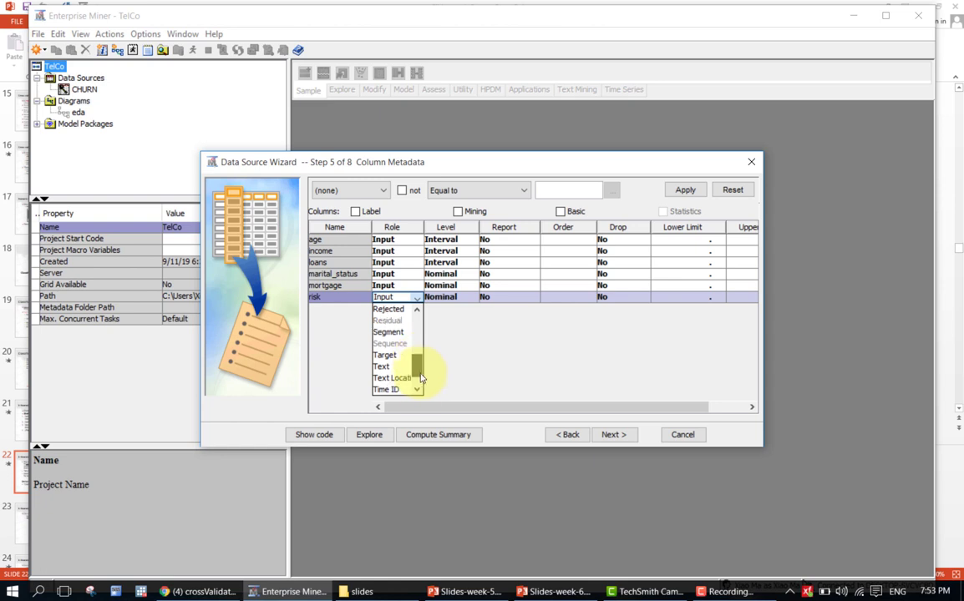
pyautogui.click(401, 332)
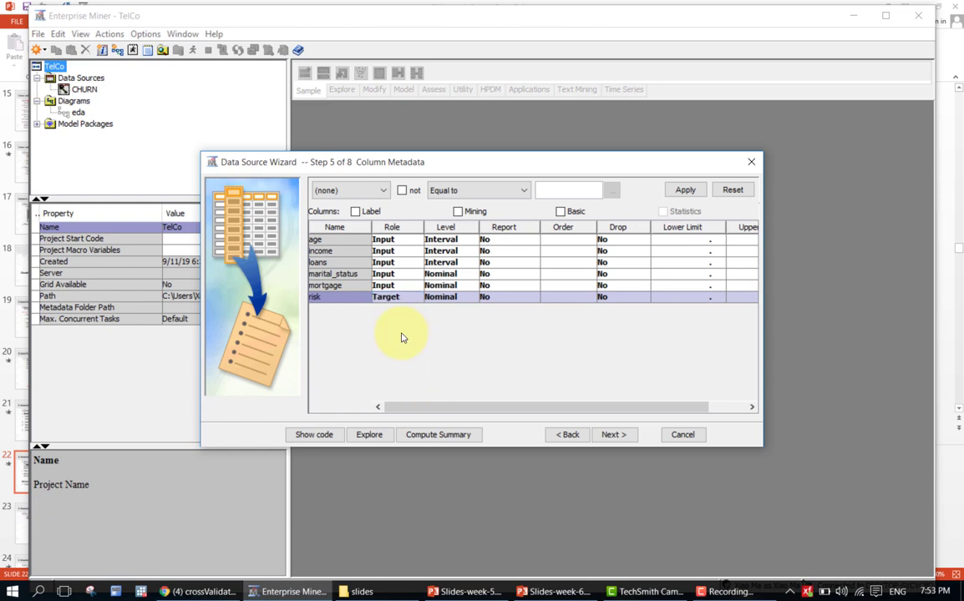
pyautogui.click(449, 298)
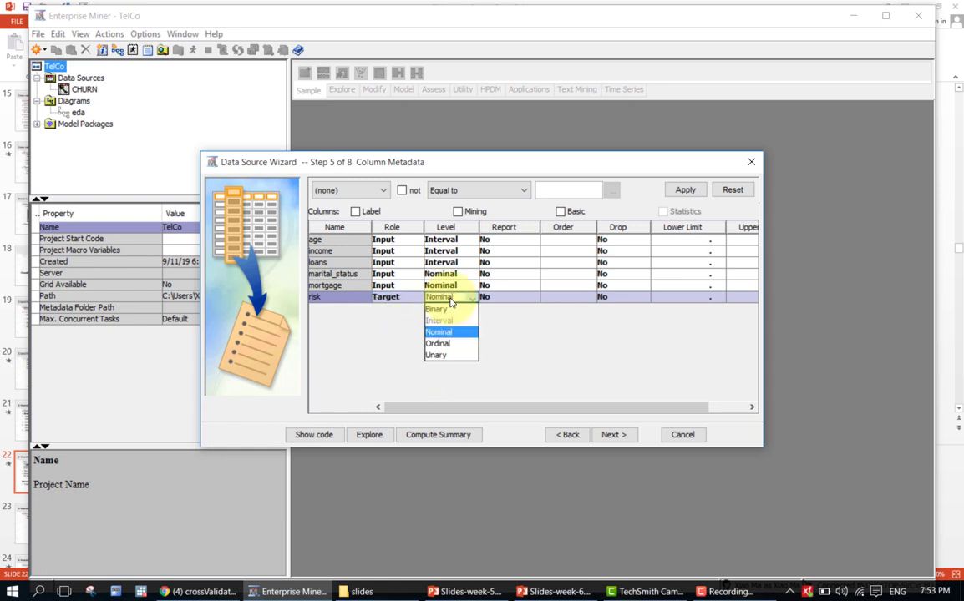
pyautogui.click(449, 311)
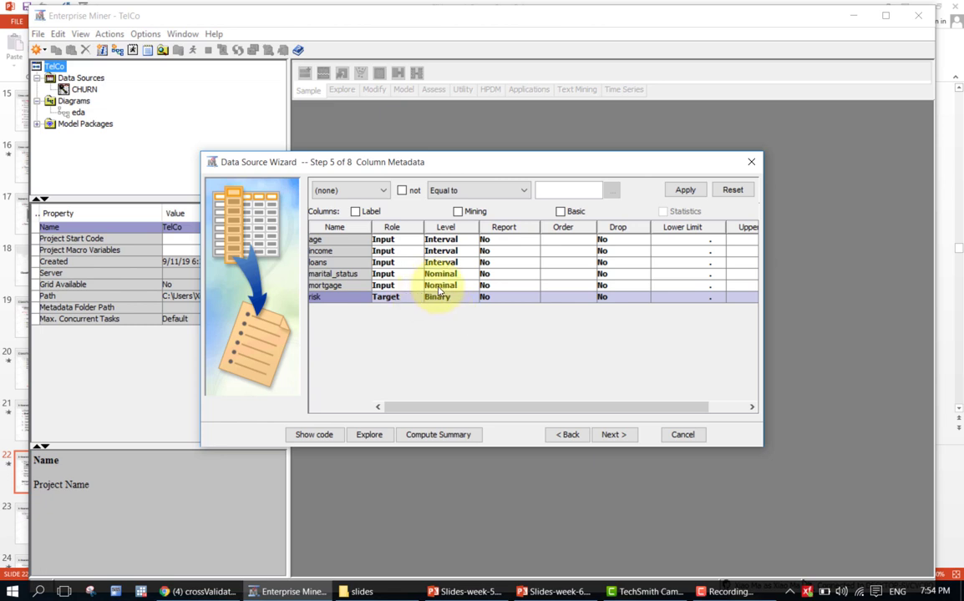
# Set the loans variable's measurement level to Nominal
pyautogui.click(439, 288)
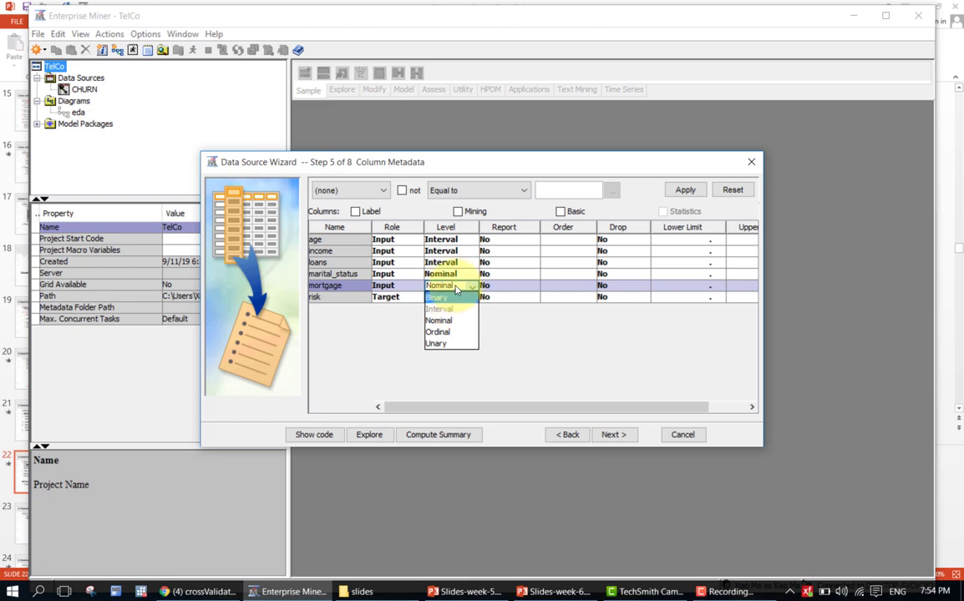
pyautogui.click(456, 289)
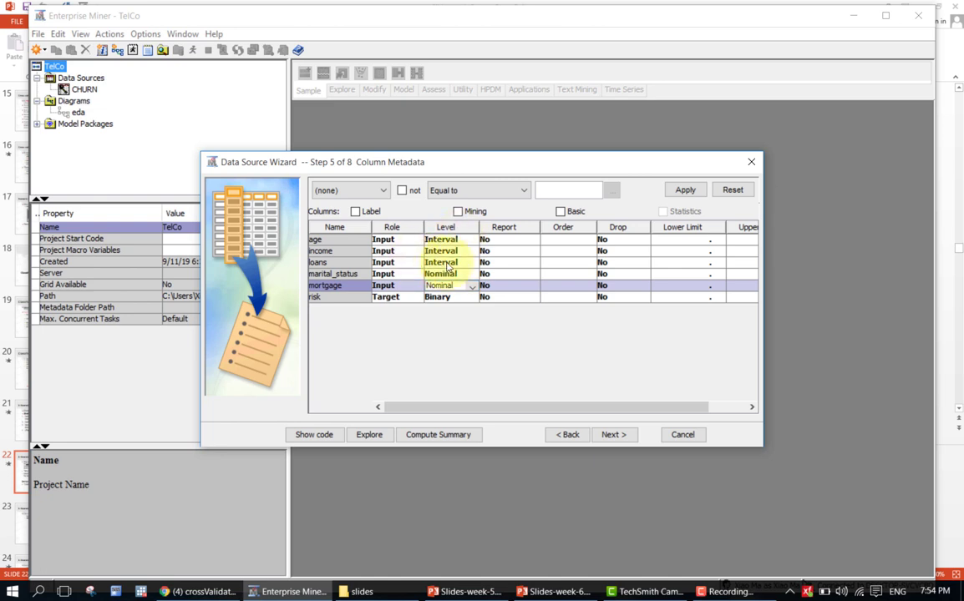
pyautogui.click(448, 263)
pyautogui.click(448, 264)
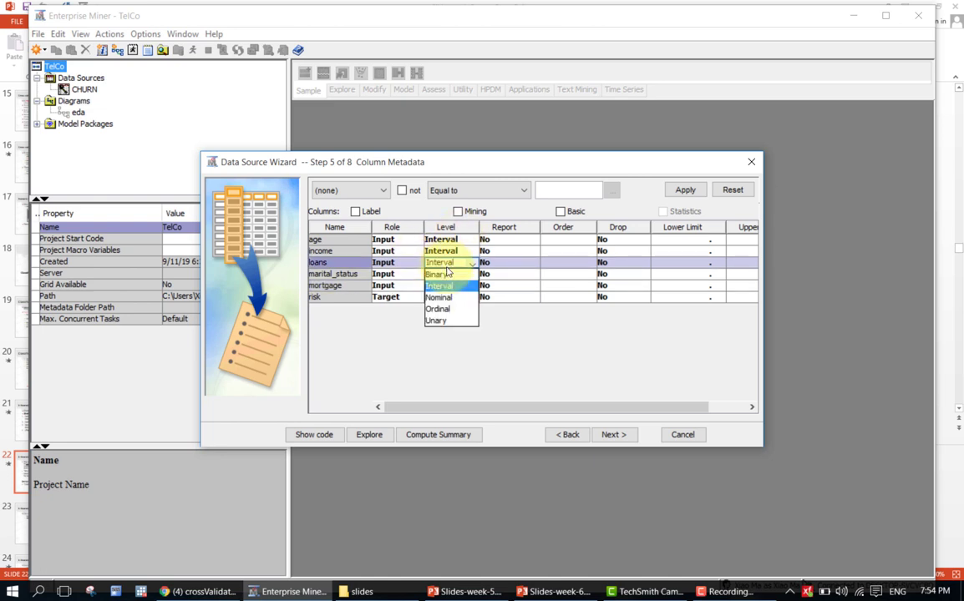
pyautogui.click(450, 263)
pyautogui.click(452, 263)
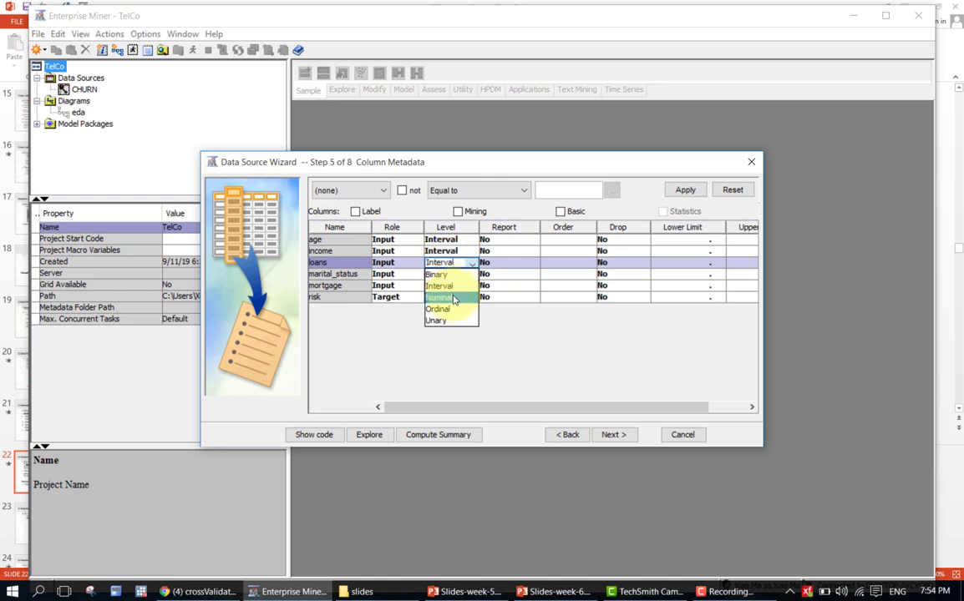
pyautogui.click(454, 298)
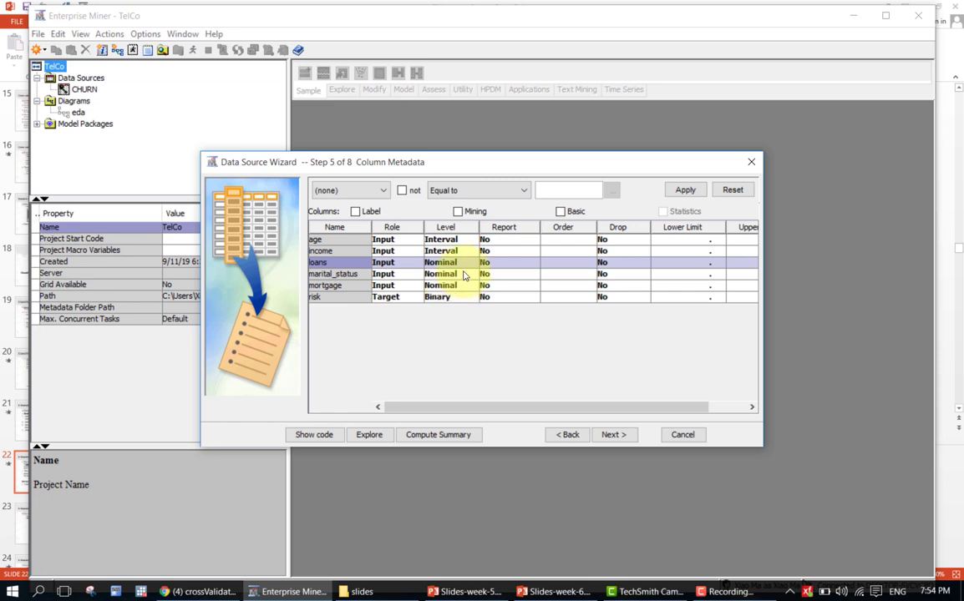
# Choose Nominal as the marital_status level and continue from the column metadata to the decision configuration
pyautogui.click(465, 275)
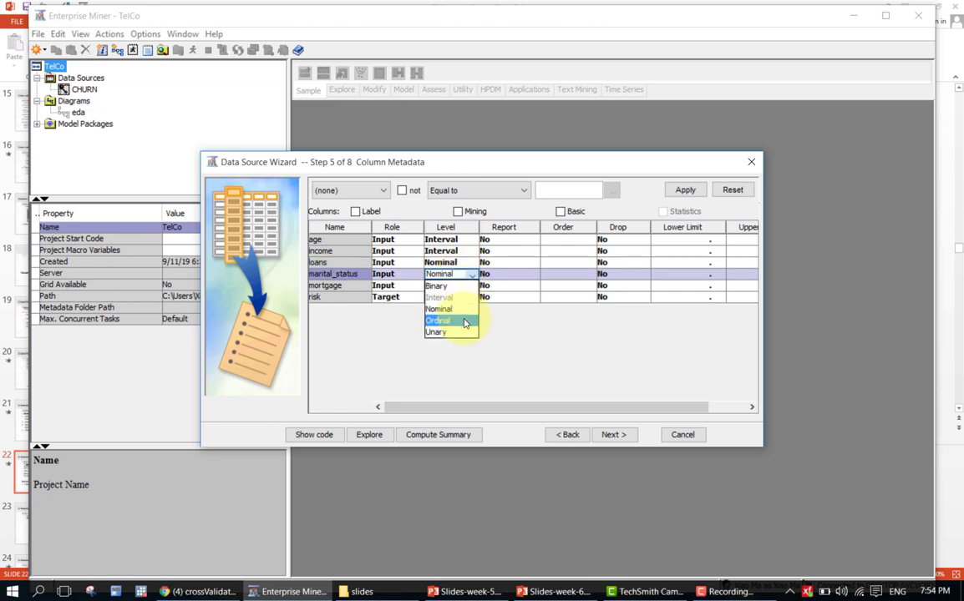
pyautogui.click(440, 309)
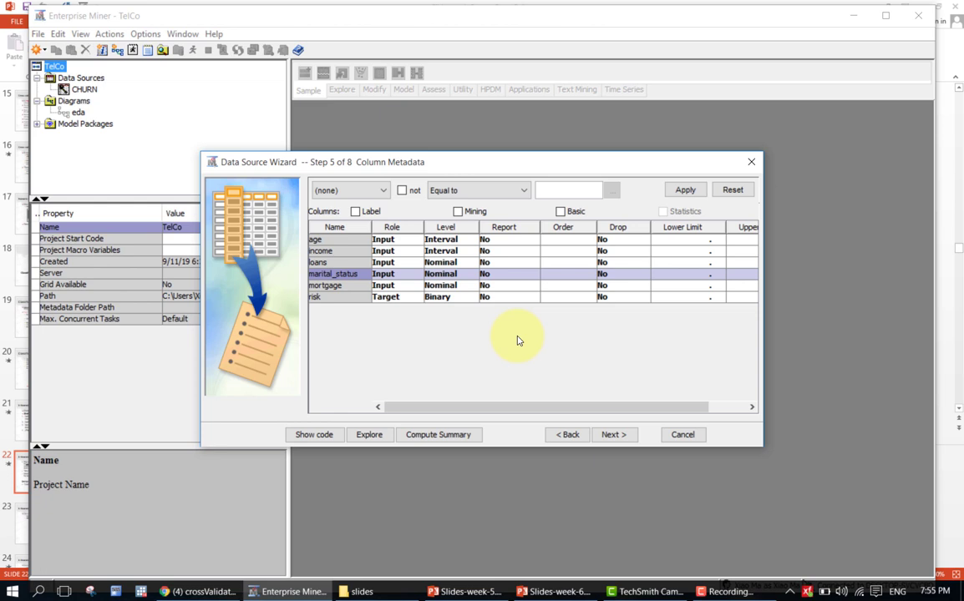
pyautogui.click(359, 264)
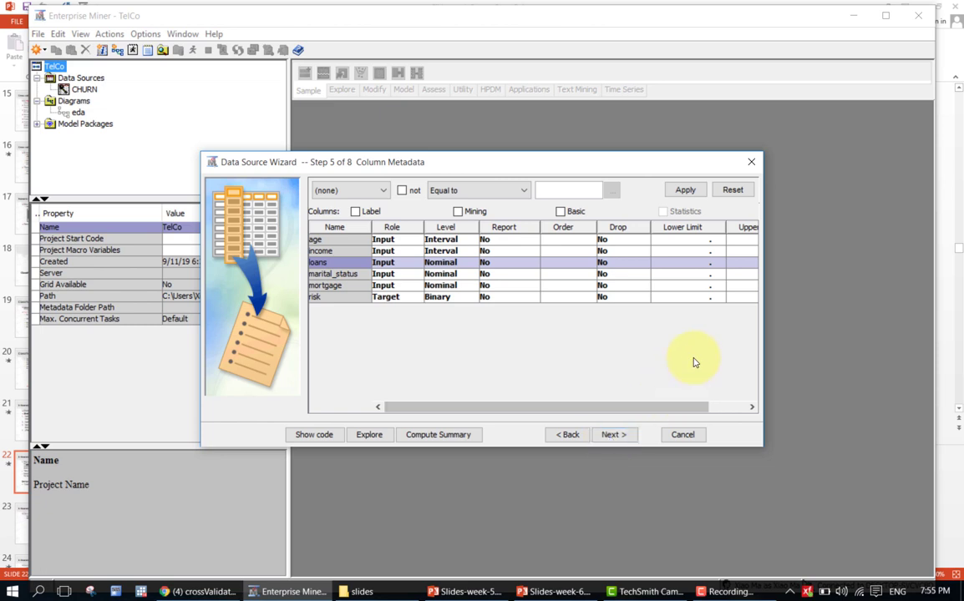
pyautogui.click(613, 433)
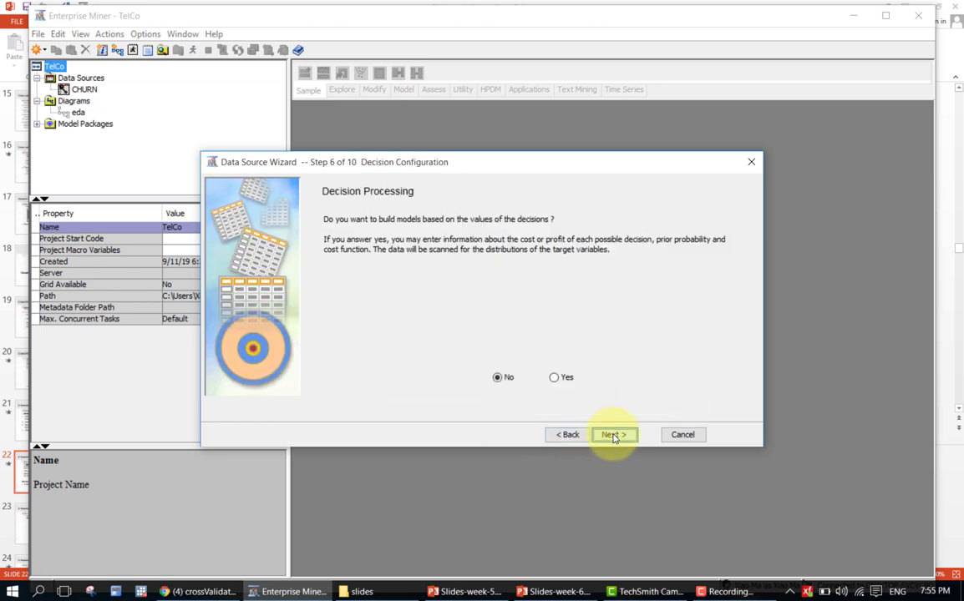
# Finish creating the CLASSIFYRISK data source with no decision processing, no sample data set and the Raw role
pyautogui.click(613, 434)
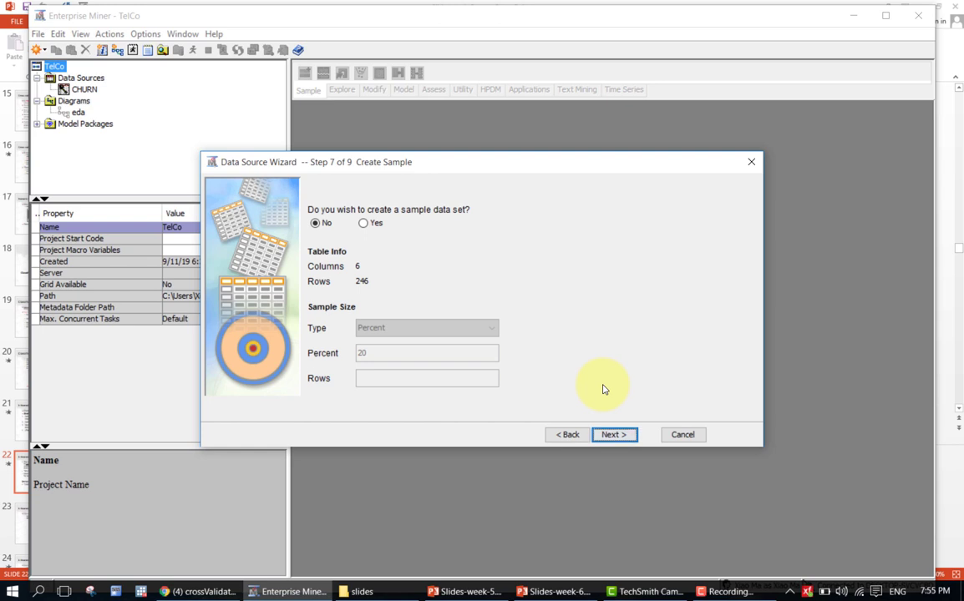
pyautogui.click(611, 437)
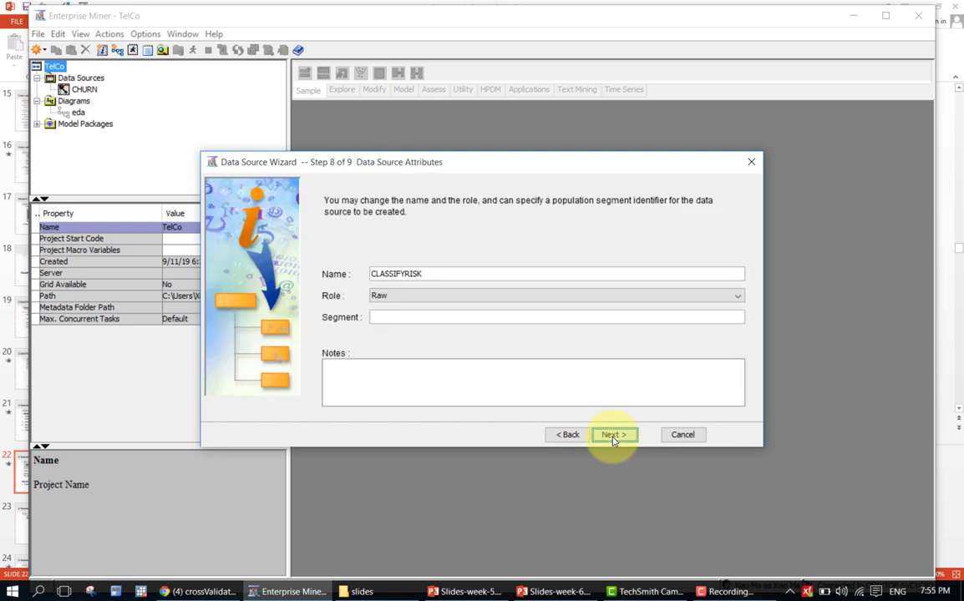
pyautogui.click(613, 436)
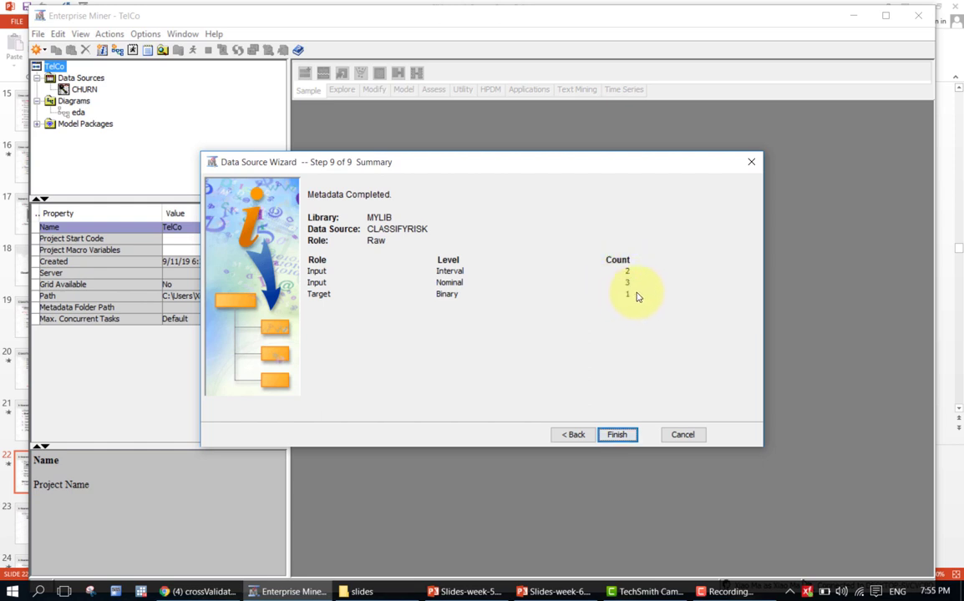
pyautogui.click(618, 436)
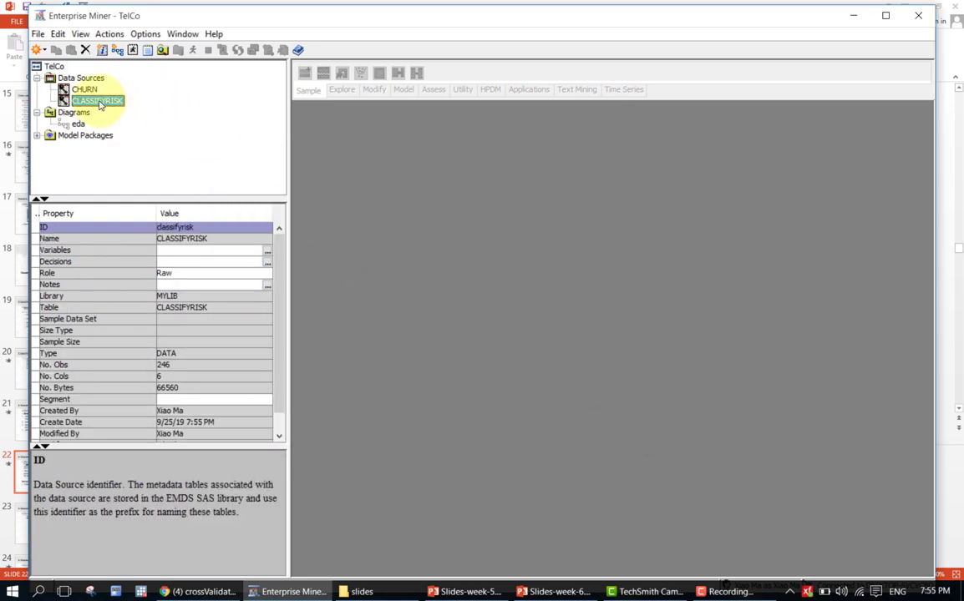
# Create a new diagram named classifyrisk in the project
pyautogui.click(74, 114)
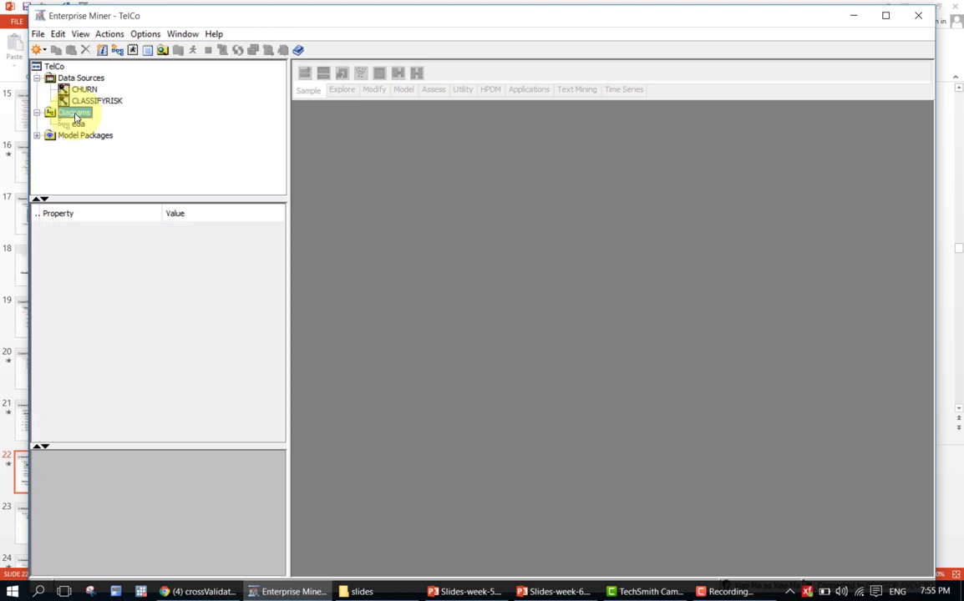
pyautogui.rightClick(79, 117)
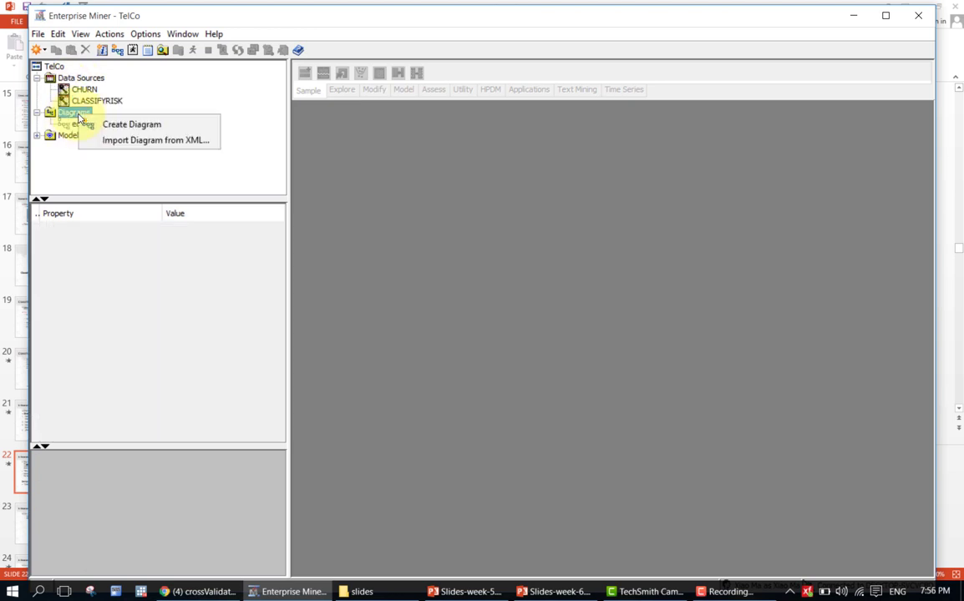
pyautogui.click(110, 124)
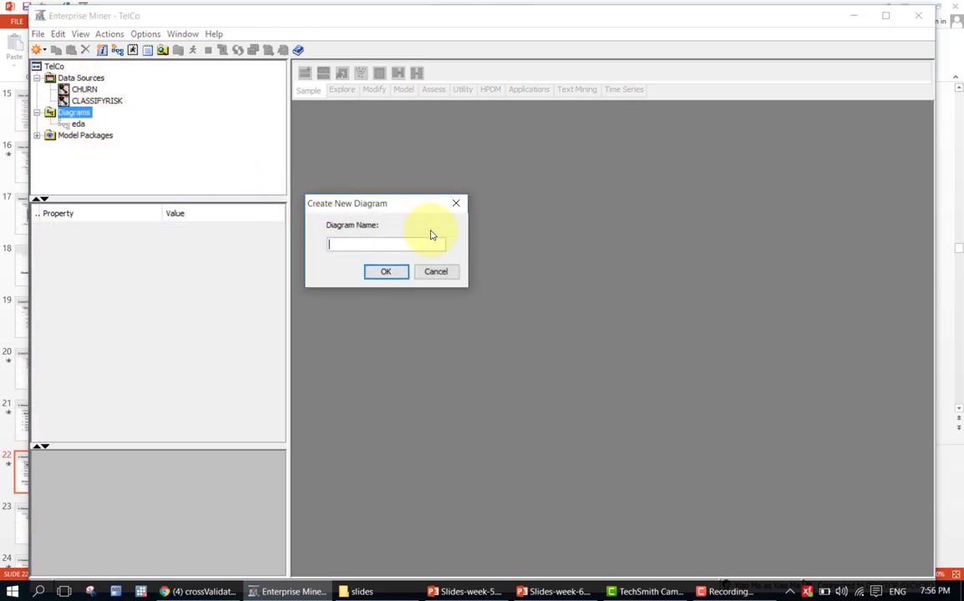
pyautogui.write('classifyrisk')
pyautogui.press('Return')
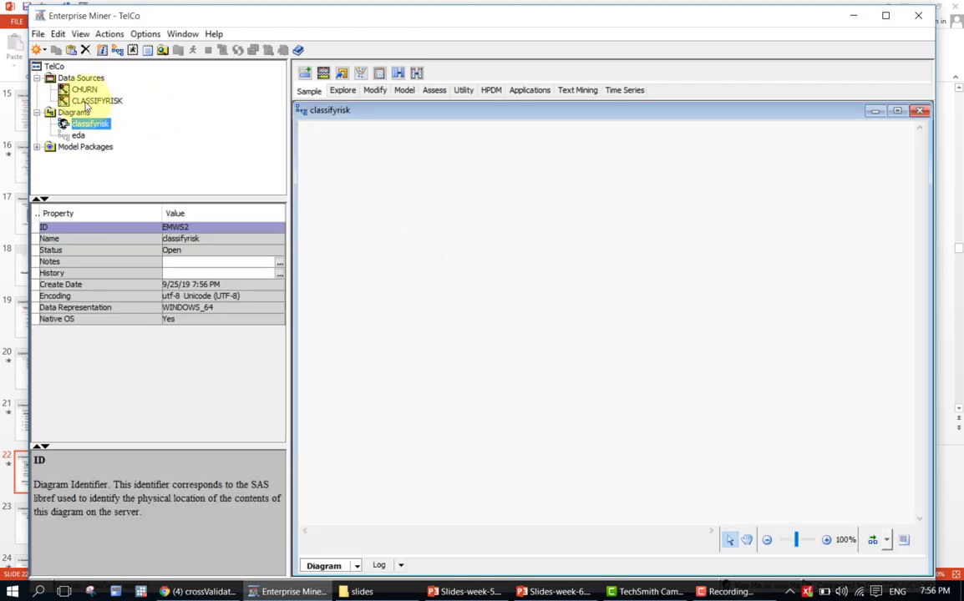
# Place the CLASSIFYRISK data source in the diagram, connect it to a new StatExplore node, and arrange the nodes horizontally
pyautogui.moveTo(87, 102); pyautogui.dragTo(375, 172)
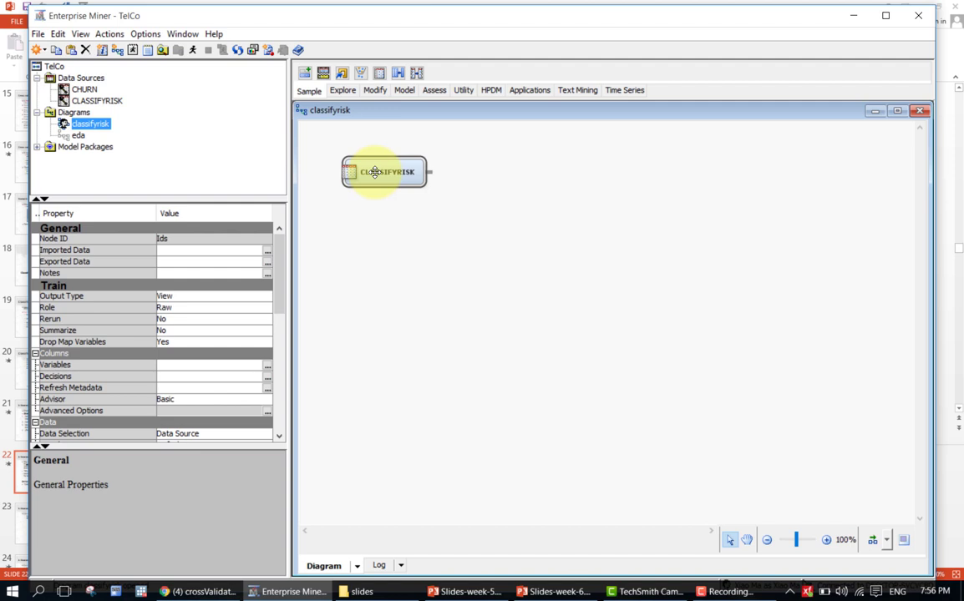
pyautogui.click(500, 156)
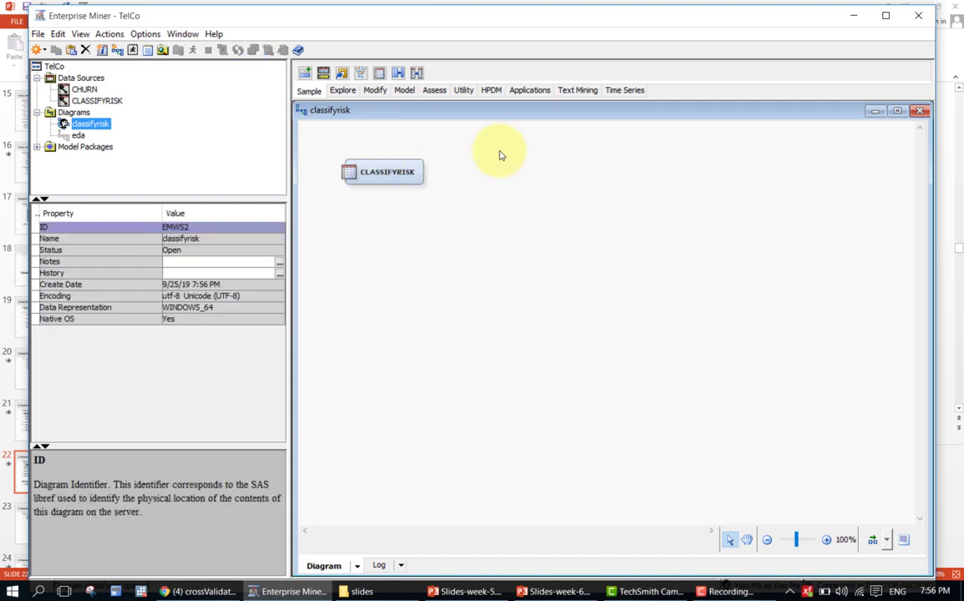
pyautogui.click(344, 92)
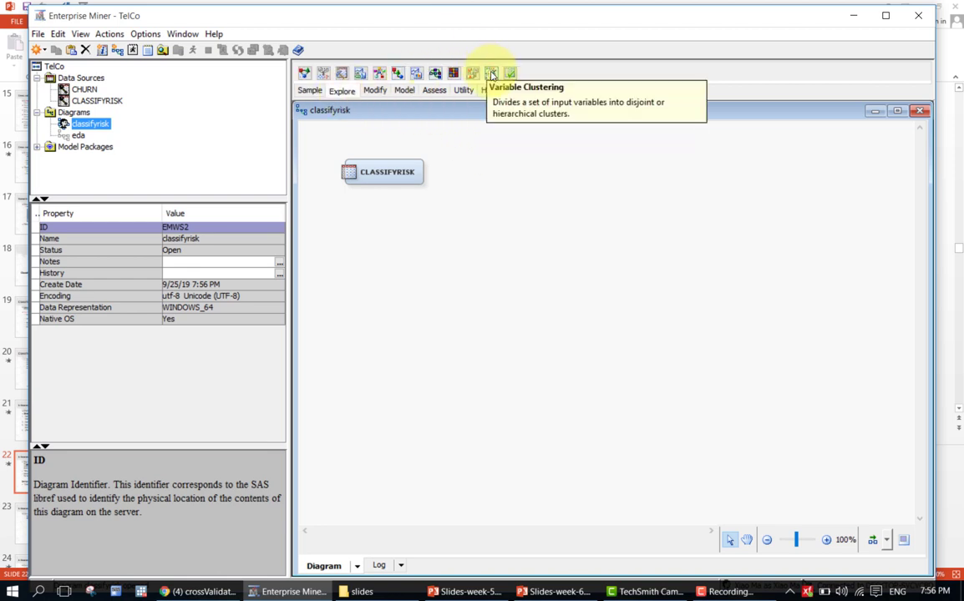
pyautogui.moveTo(473, 74); pyautogui.dragTo(464, 168)
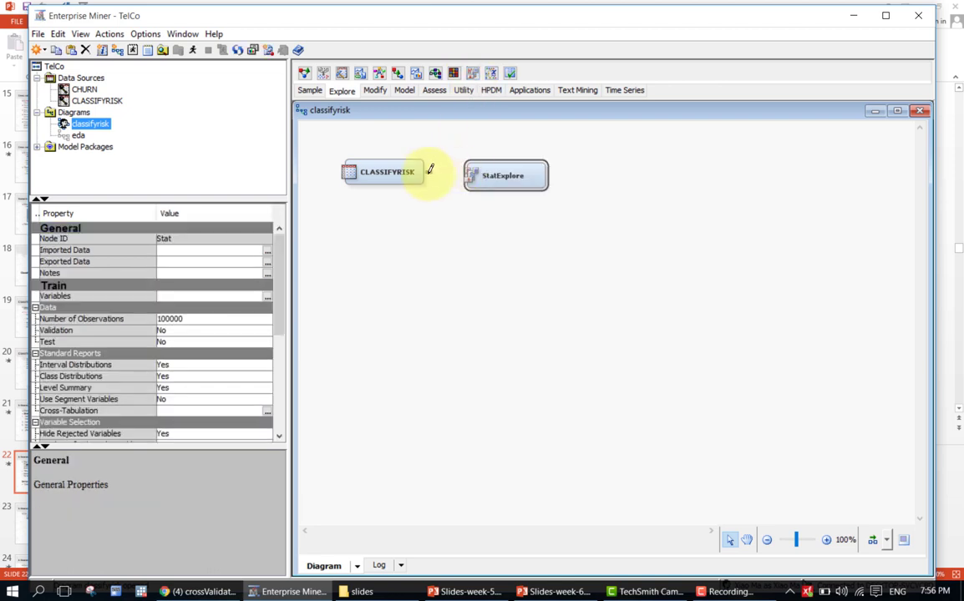
pyautogui.moveTo(425, 171); pyautogui.dragTo(481, 169)
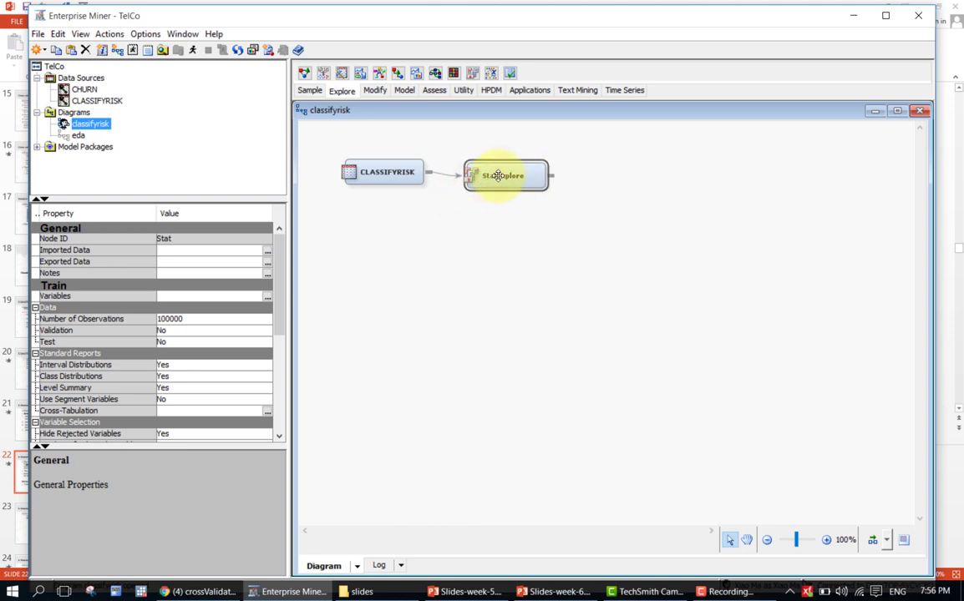
pyautogui.moveTo(493, 173); pyautogui.dragTo(496, 170)
pyautogui.click(872, 540)
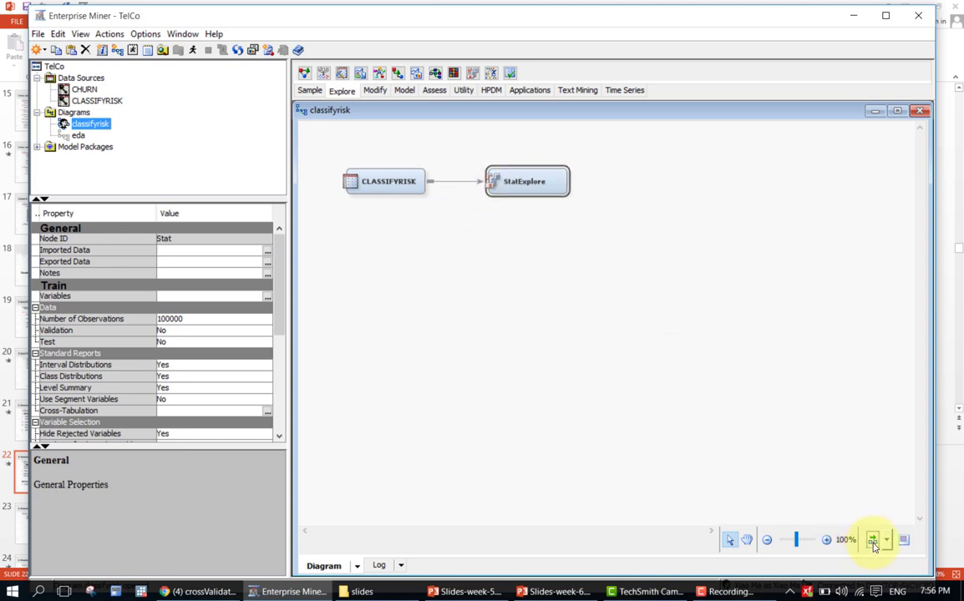
pyautogui.rightClick(544, 181)
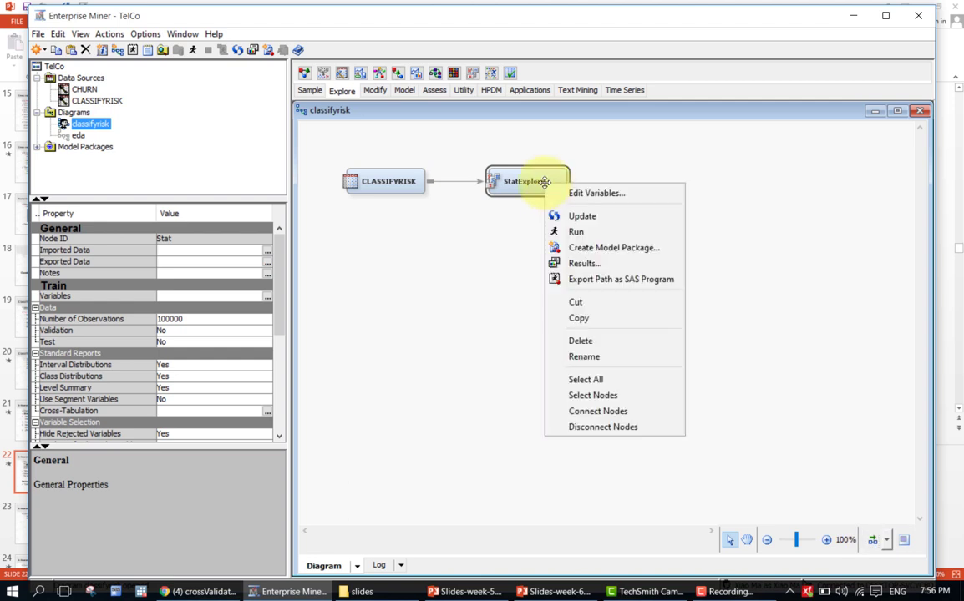
pyautogui.click(561, 233)
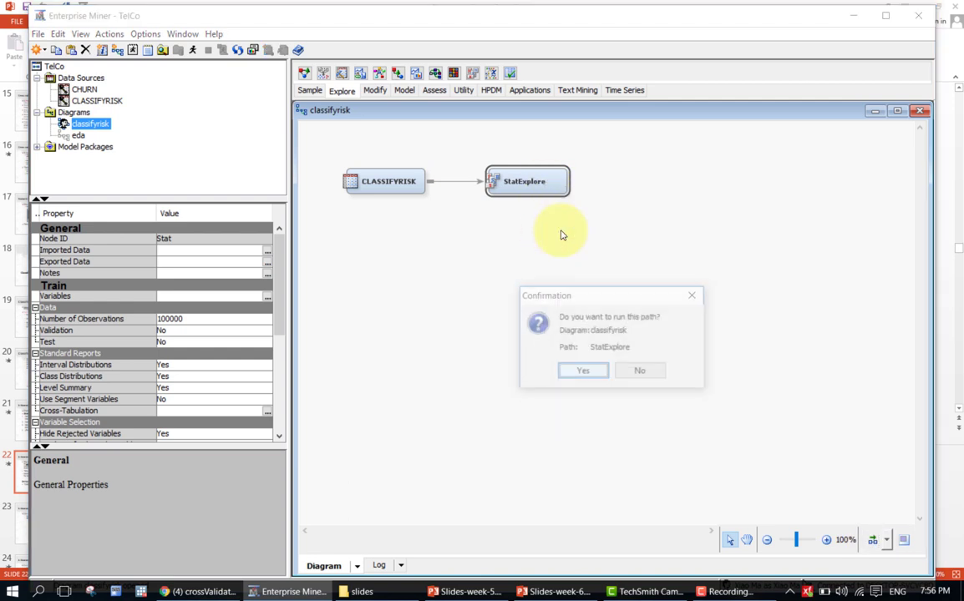
pyautogui.click(640, 371)
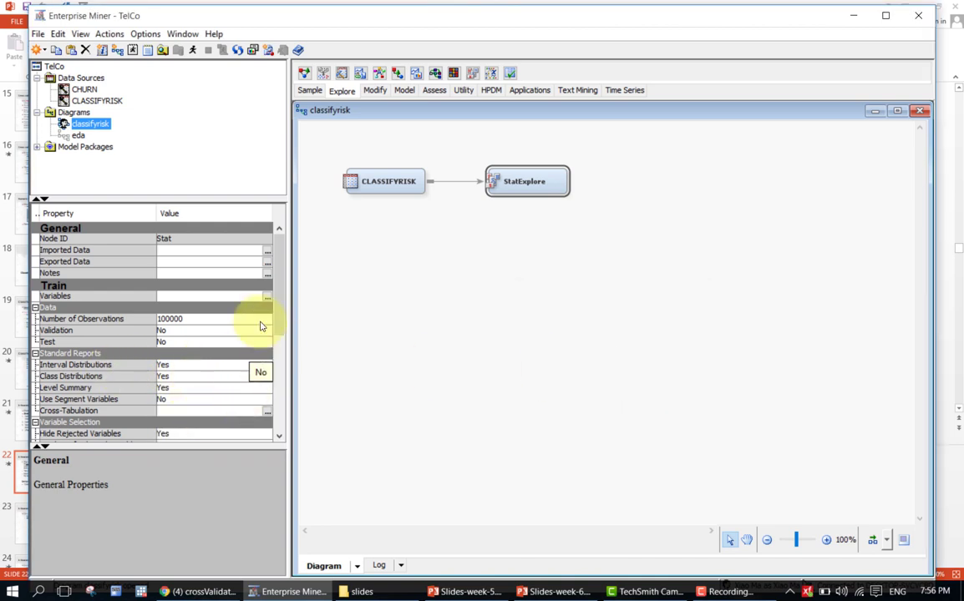
# Set Interval Variables to Yes in the StatExplore node's Chi-Square Statistics properties
pyautogui.moveTo(279, 307); pyautogui.dragTo(276, 333)
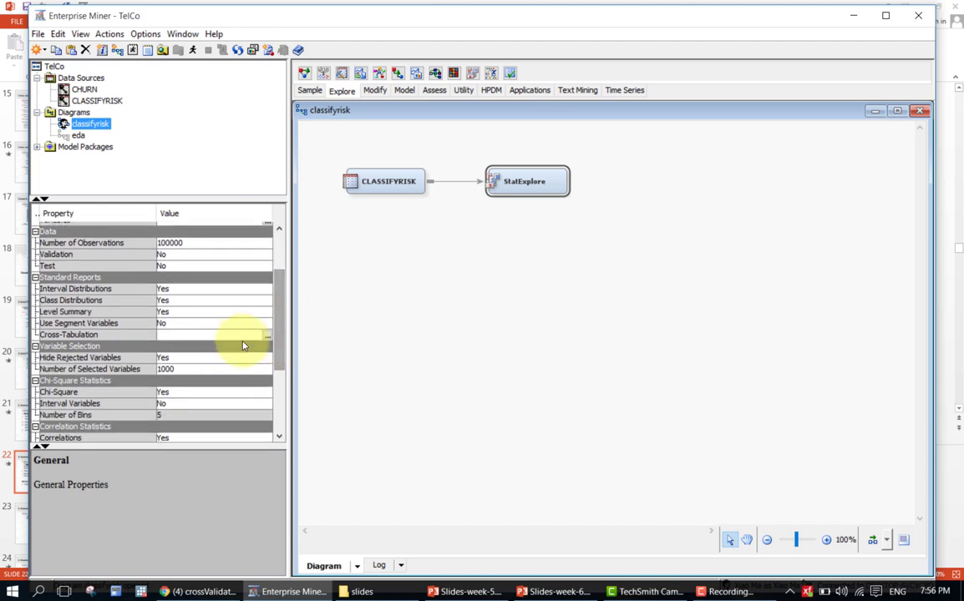
pyautogui.click(178, 404)
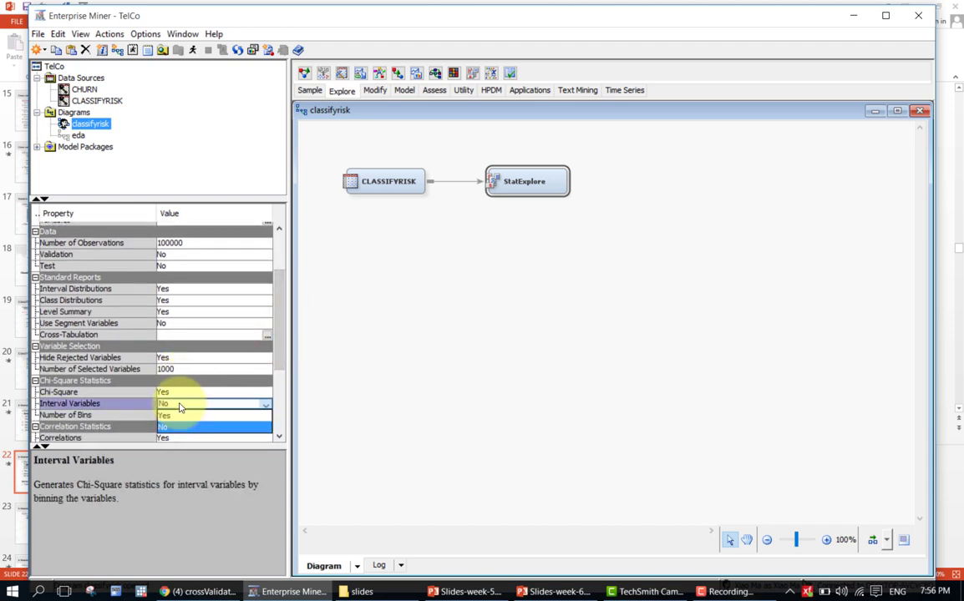
pyautogui.click(179, 415)
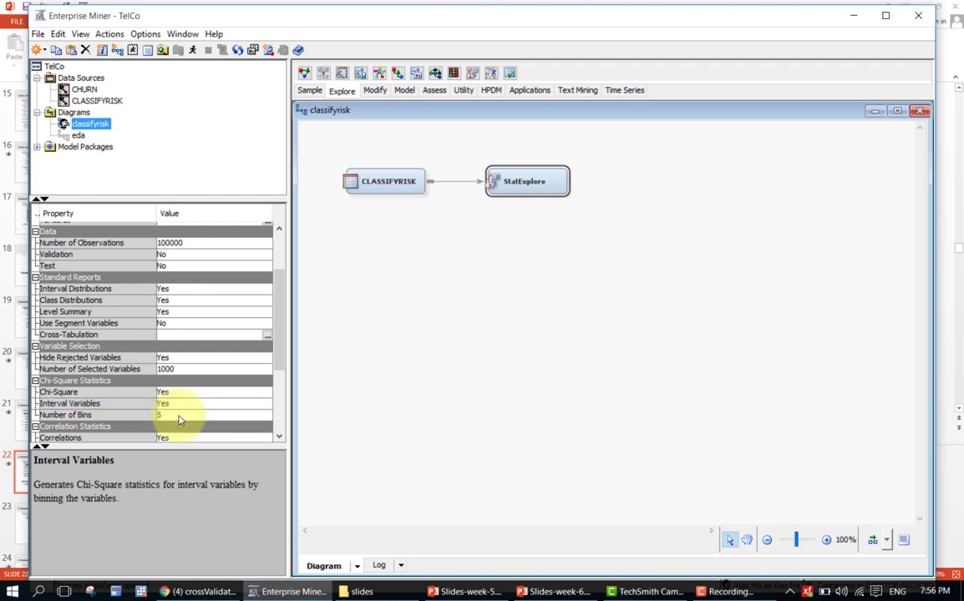
# Run the path through the StatExplore node and open its results
pyautogui.rightClick(538, 187)
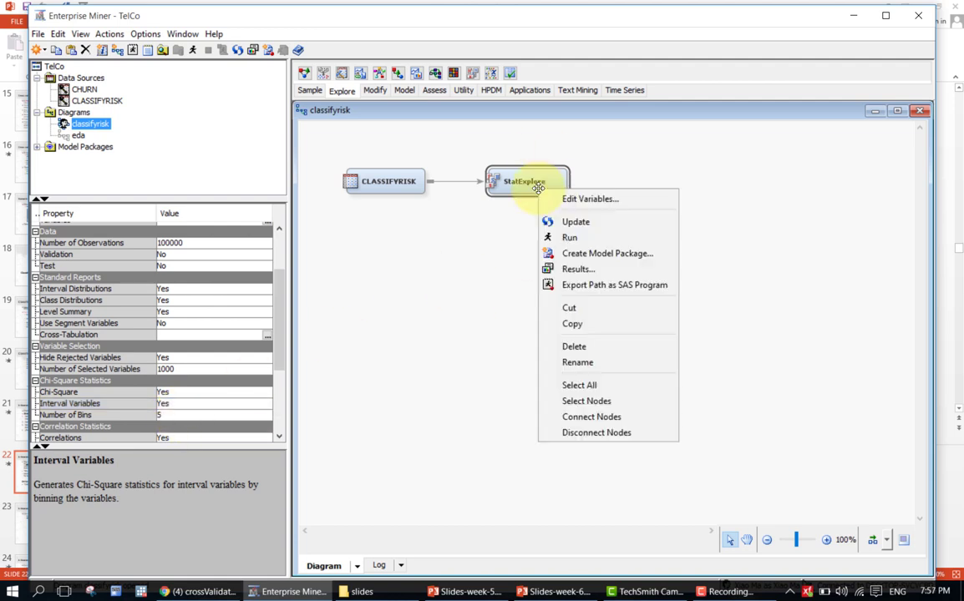
pyautogui.click(544, 237)
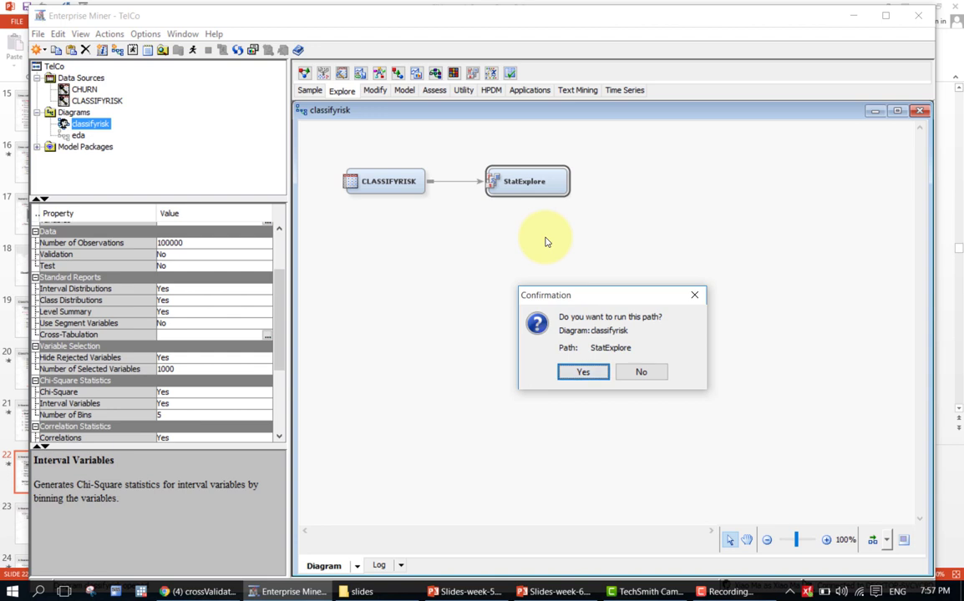
pyautogui.press('Return')
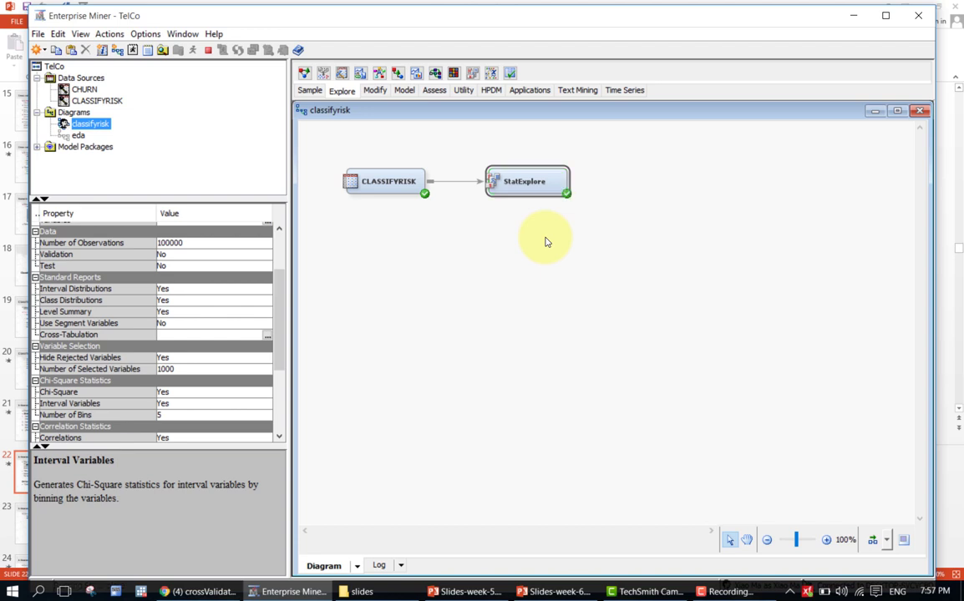
pyautogui.click(645, 376)
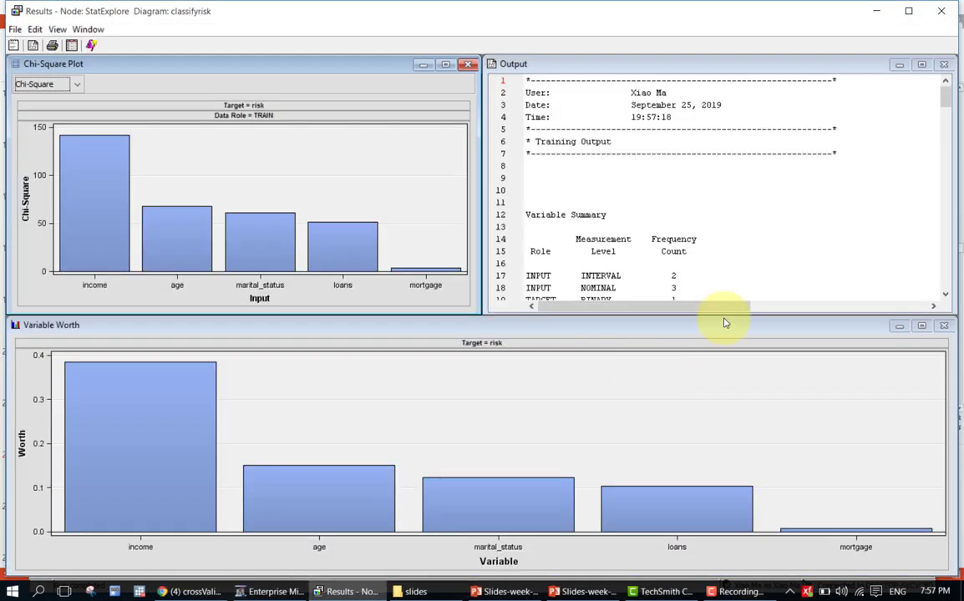
# Enlarge the StatExplore output and examine the variable summaries, the risk target distribution, the interval statistics and the class statistics by target
pyautogui.click(921, 64)
pyautogui.scroll(-9, 376, 400)
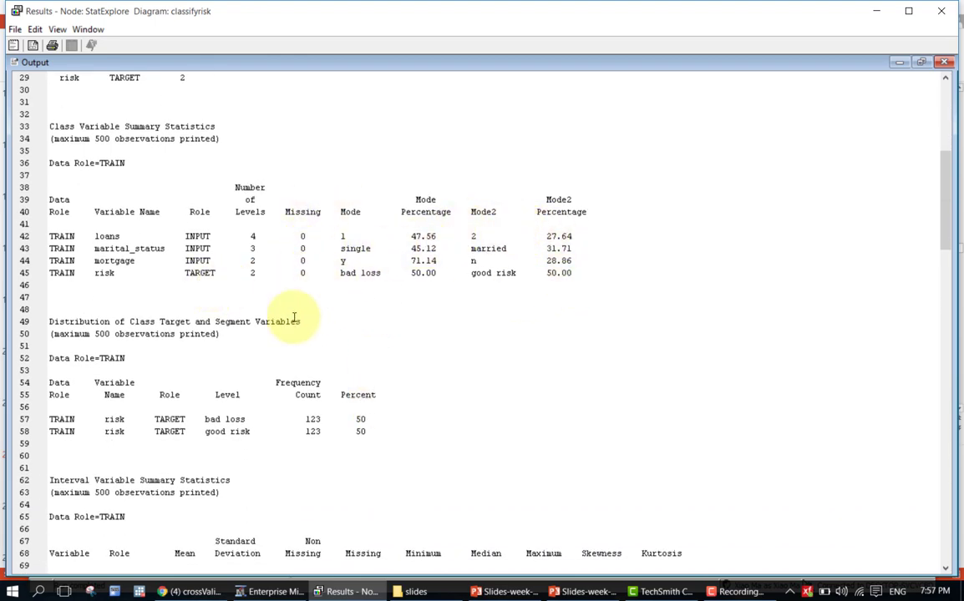
pyautogui.scroll(4, 332, 236)
pyautogui.scroll(3, 332, 236)
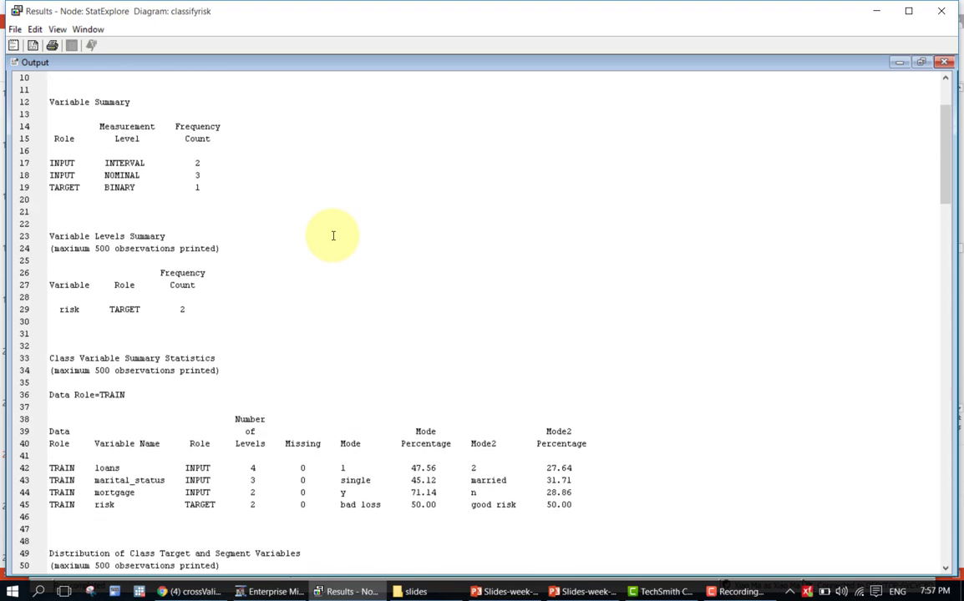
pyautogui.scroll(-3, 332, 235)
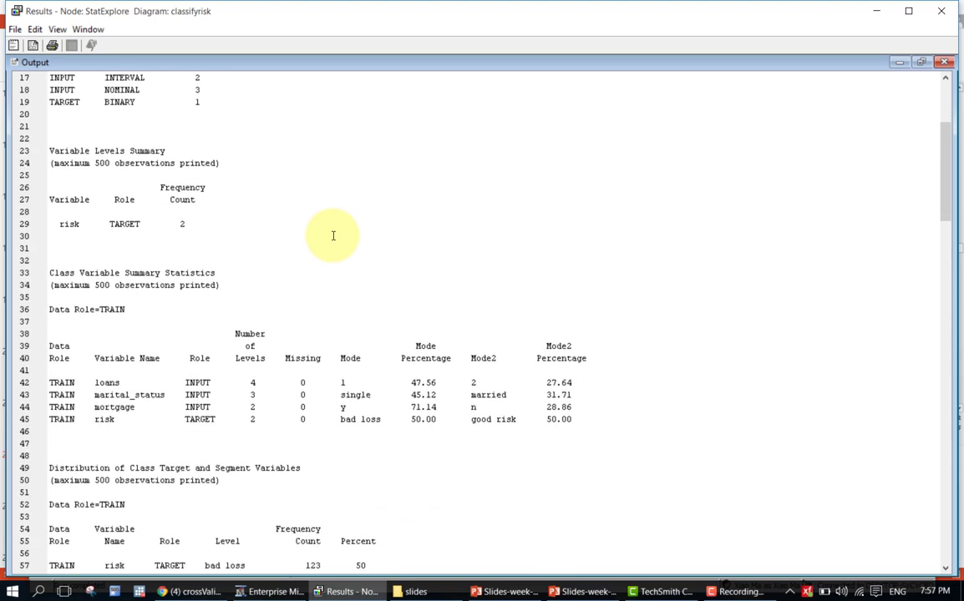
pyautogui.scroll(-6, 332, 235)
pyautogui.scroll(12, 333, 237)
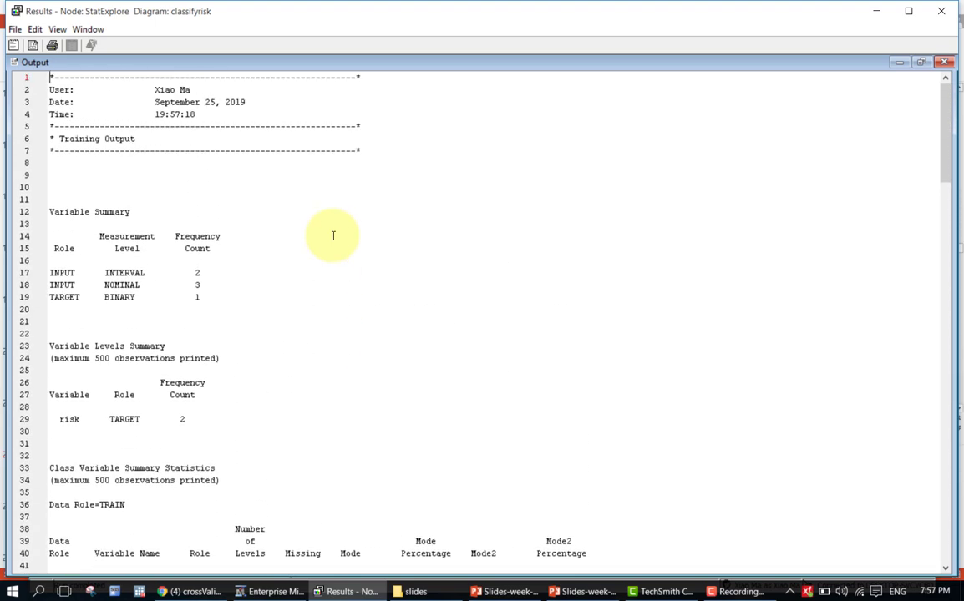
pyautogui.scroll(-3, 334, 239)
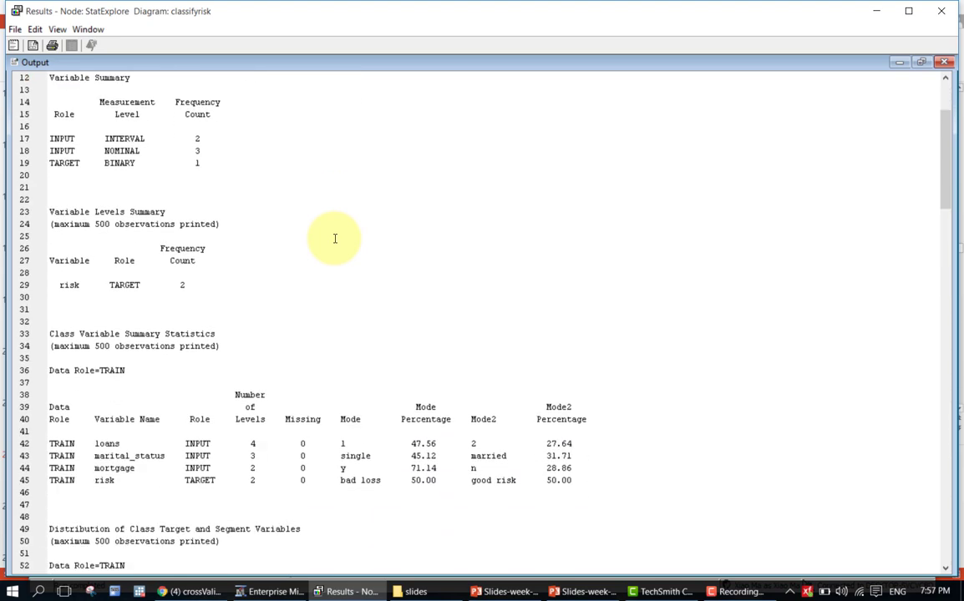
pyautogui.scroll(-3, 368, 256)
pyautogui.scroll(-7, 369, 252)
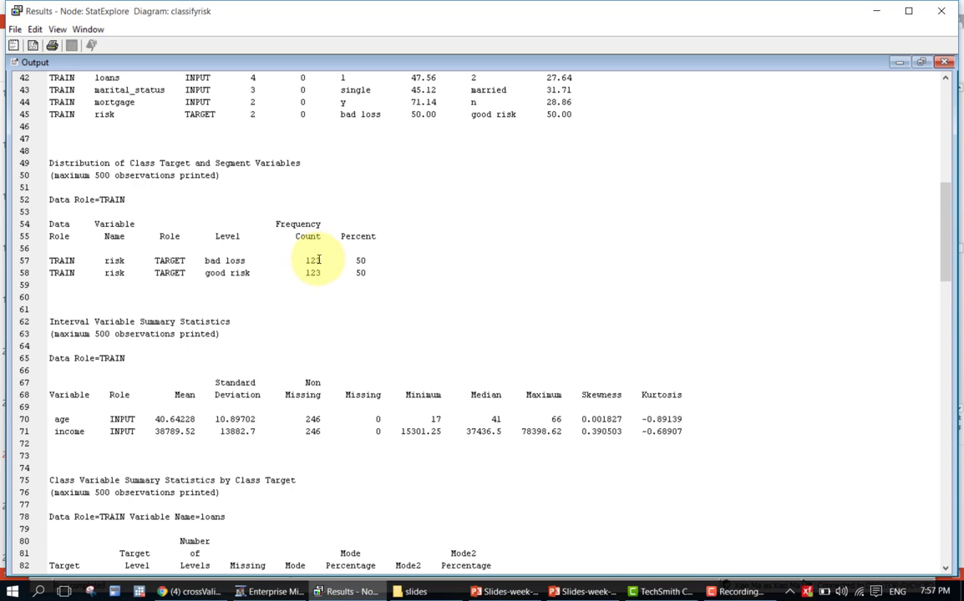
pyautogui.click(318, 261)
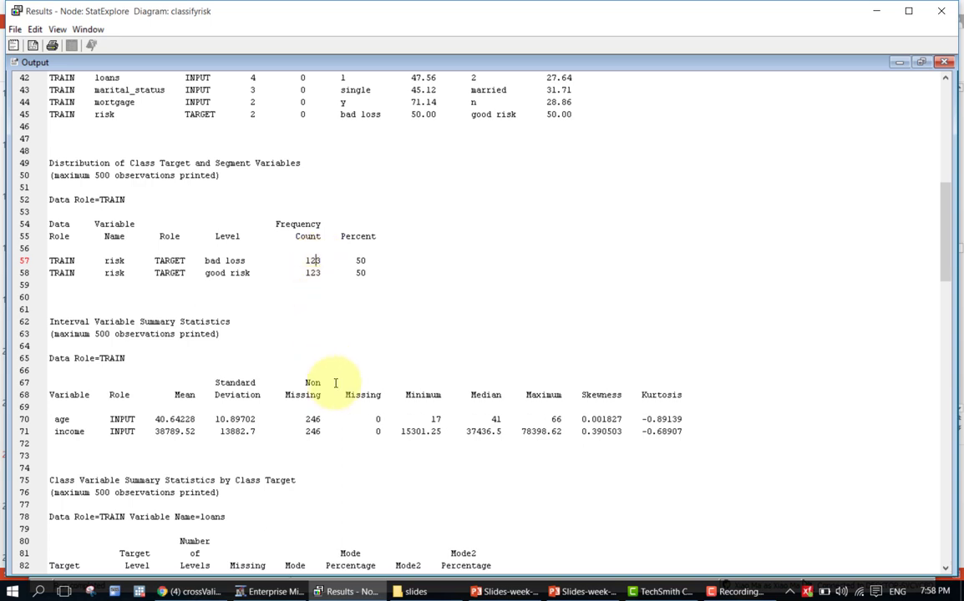
pyautogui.scroll(3, 363, 410)
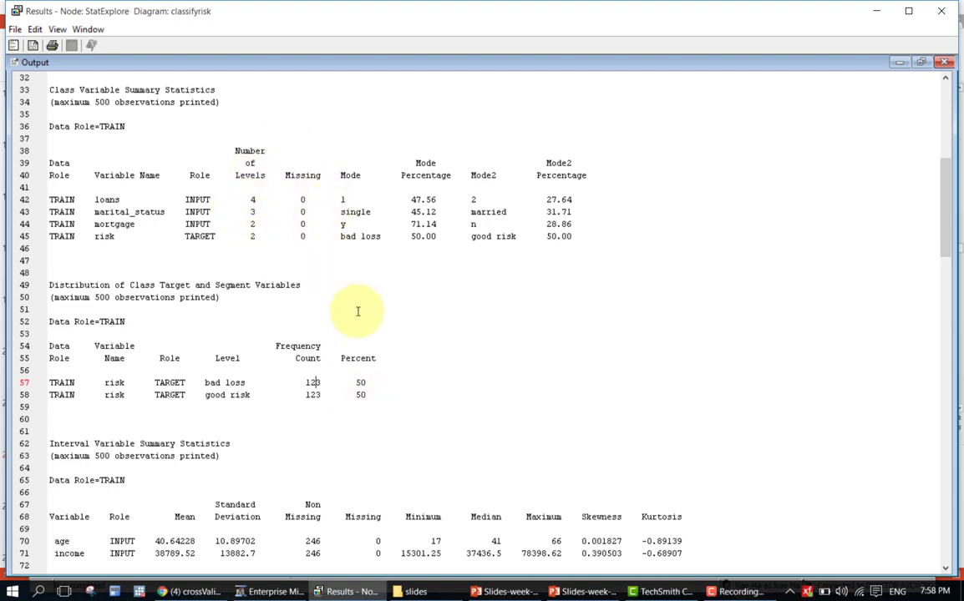
pyautogui.scroll(-4, 359, 380)
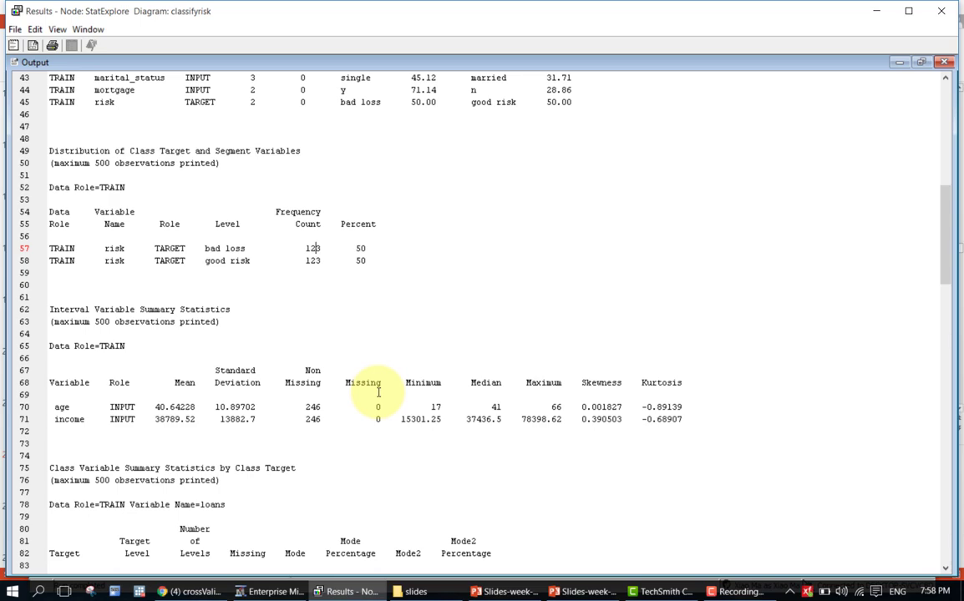
pyautogui.scroll(-6, 621, 458)
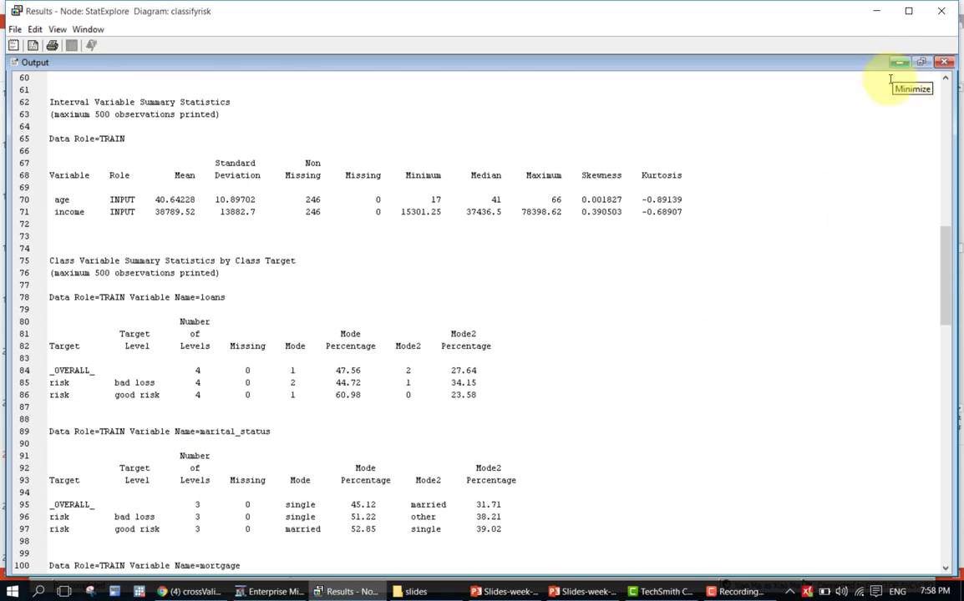
pyautogui.scroll(-5, 622, 419)
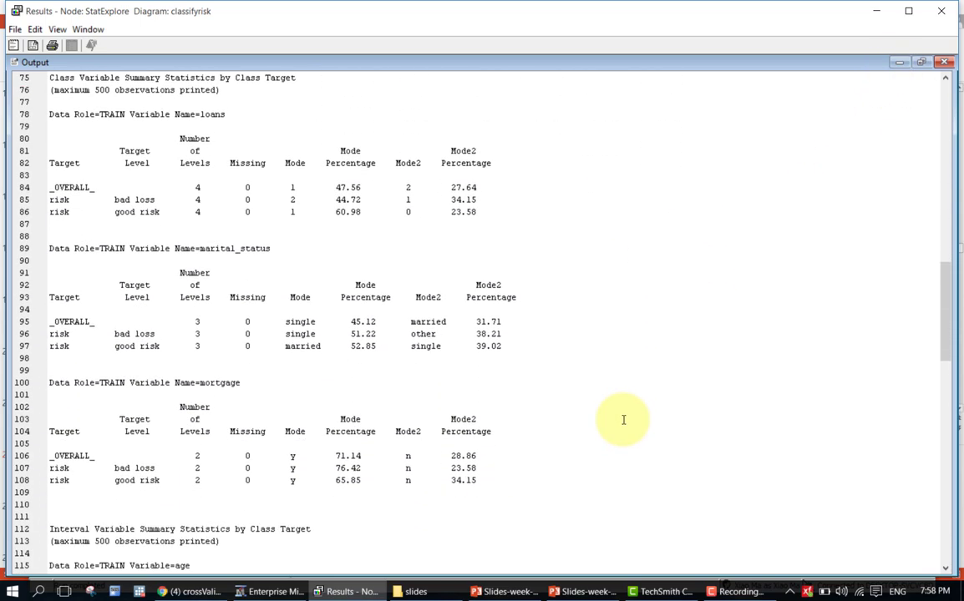
# Compare the inputs' rankings in the Variable Worth and Chi-Square plots, then close the StatExplore results
pyautogui.click(918, 64)
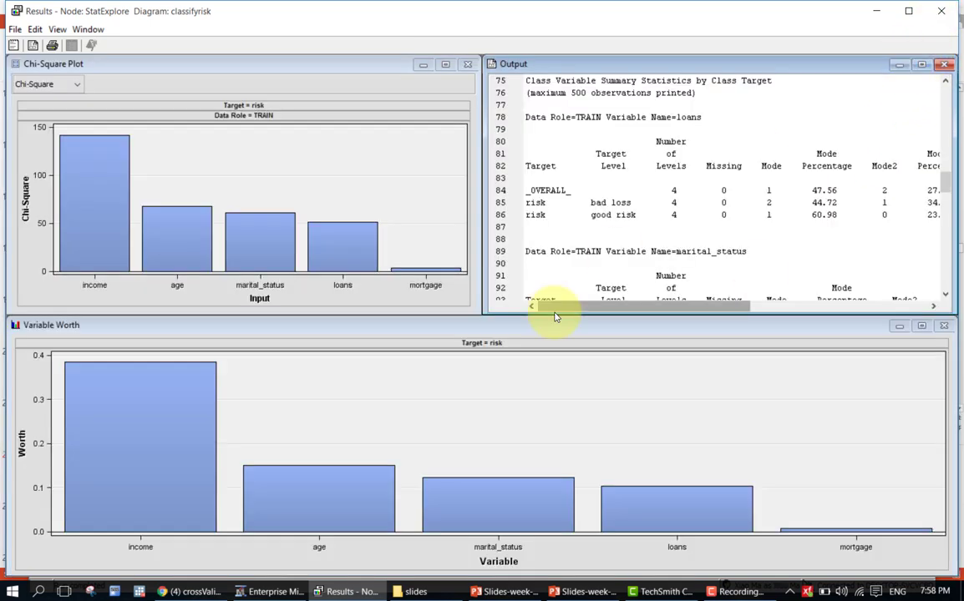
pyautogui.click(499, 327)
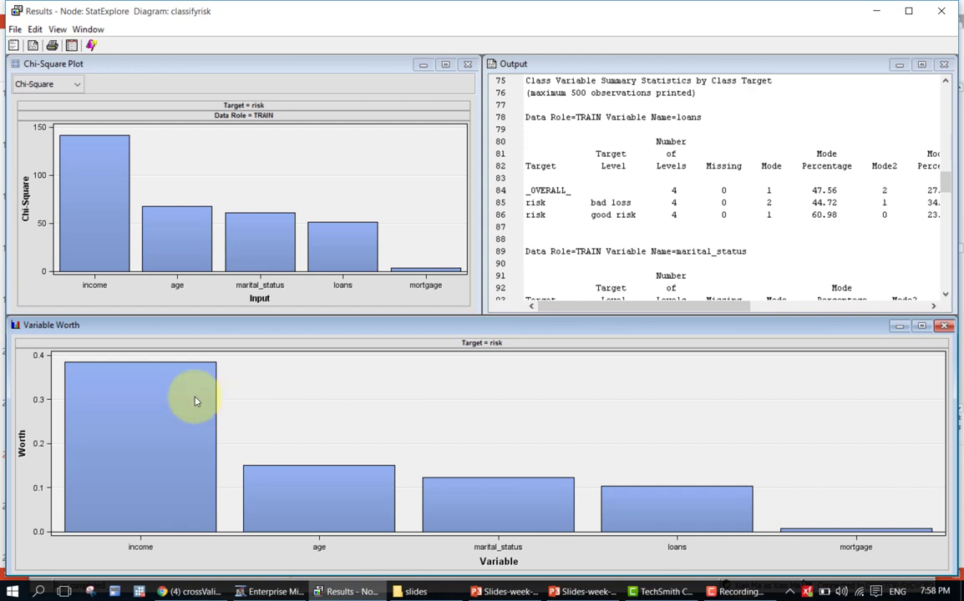
pyautogui.moveTo(196, 402)
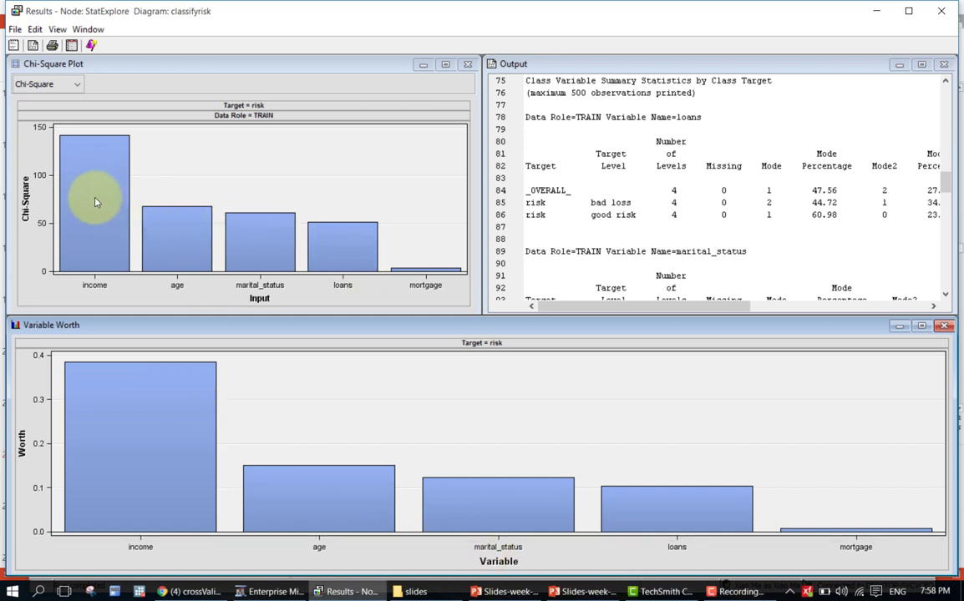
pyautogui.moveTo(96, 202)
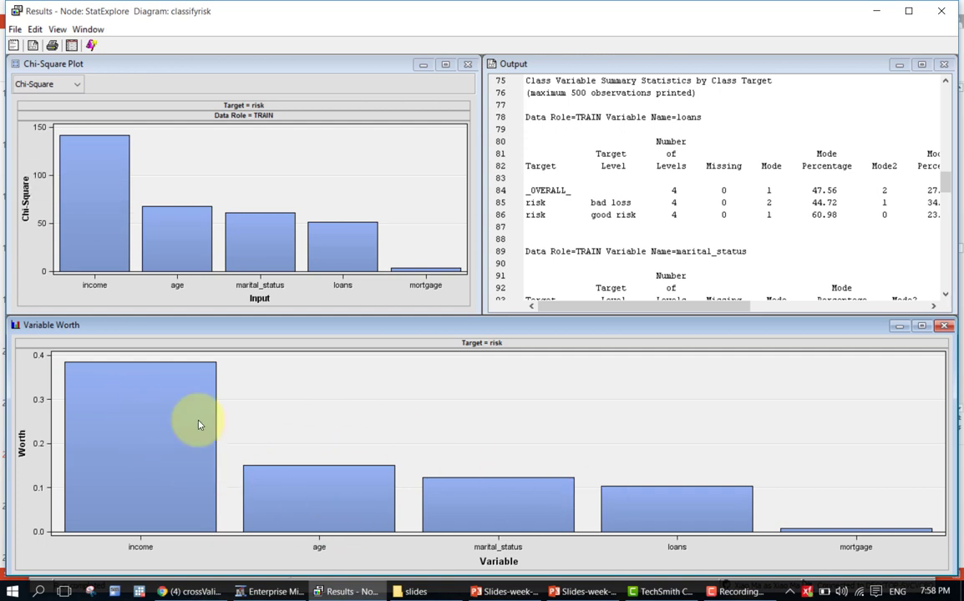
pyautogui.moveTo(199, 425)
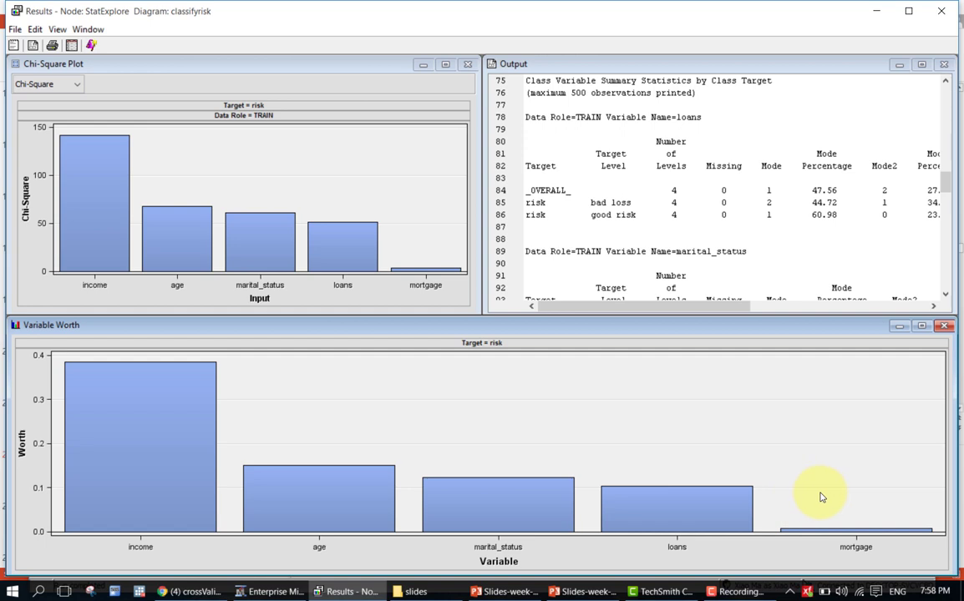
pyautogui.click(942, 13)
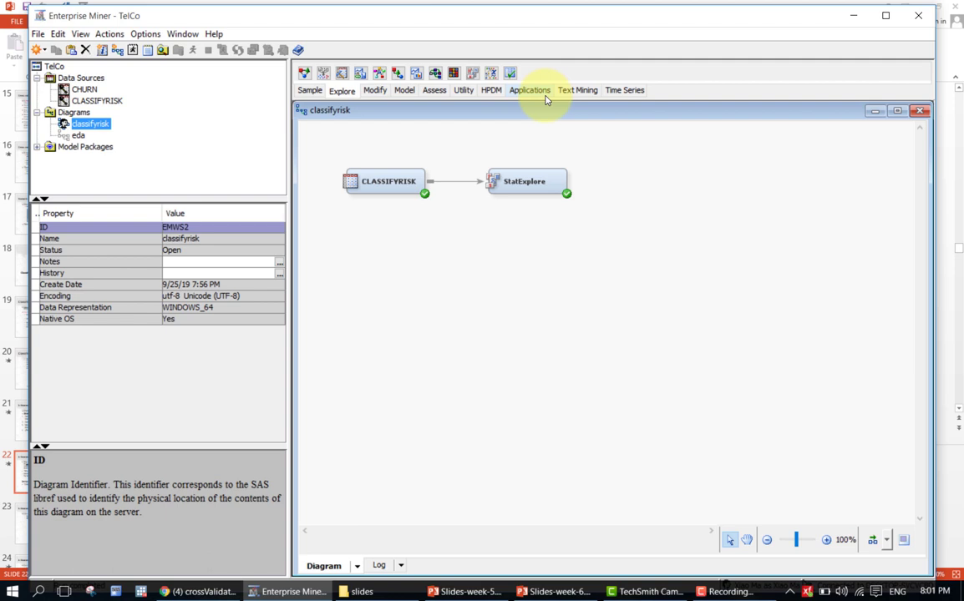
# Add a Transform Variables node to the classifyrisk diagram and connect the StatExplore node to it
pyautogui.click(376, 92)
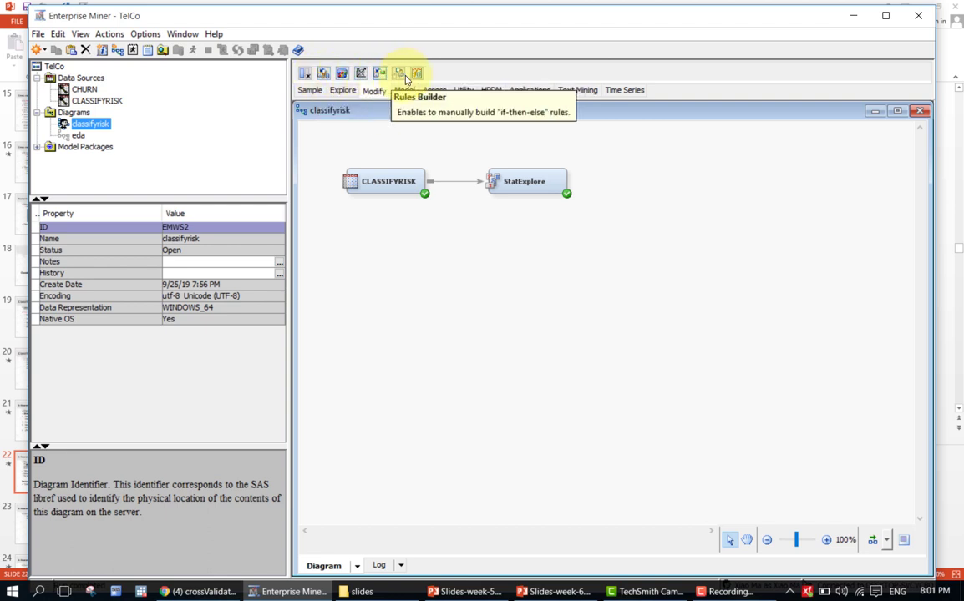
pyautogui.moveTo(420, 77); pyautogui.dragTo(628, 172)
pyautogui.moveTo(566, 176); pyautogui.dragTo(646, 177)
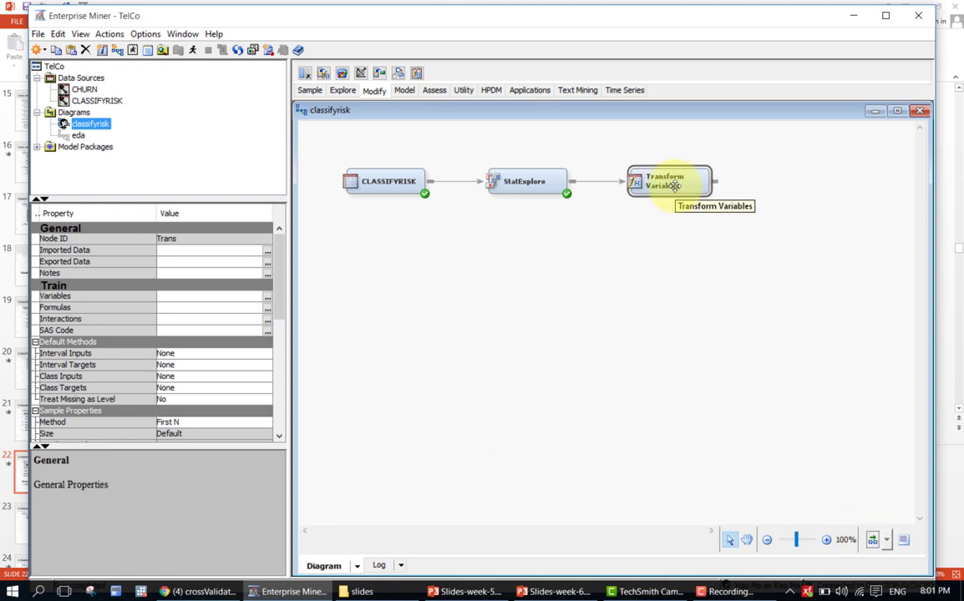
pyautogui.click(426, 263)
# Examine the distributions of age, income, marital_status, loans and mortgage in the Transform Variables node's Formulas window
pyautogui.click(659, 183)
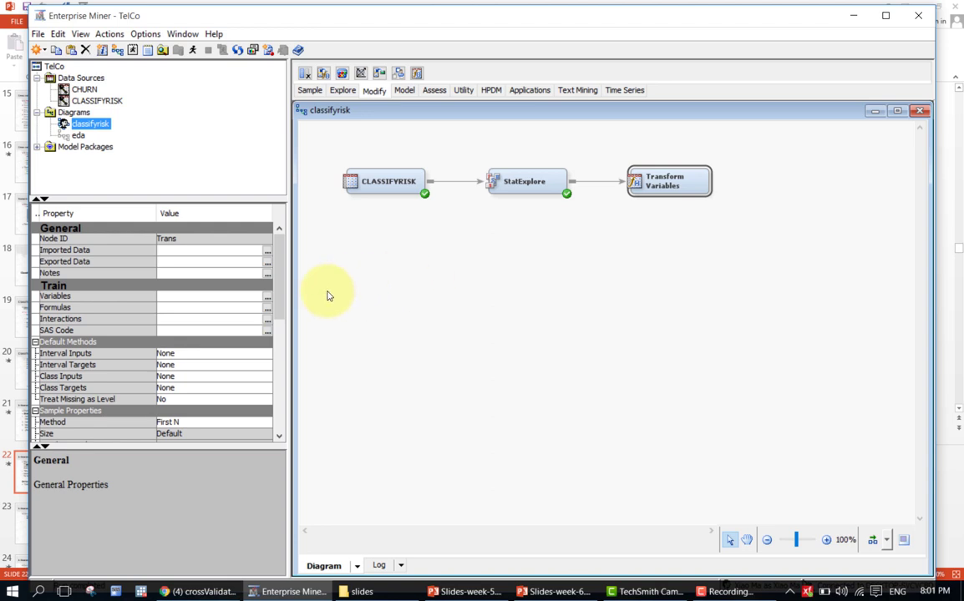
pyautogui.click(268, 309)
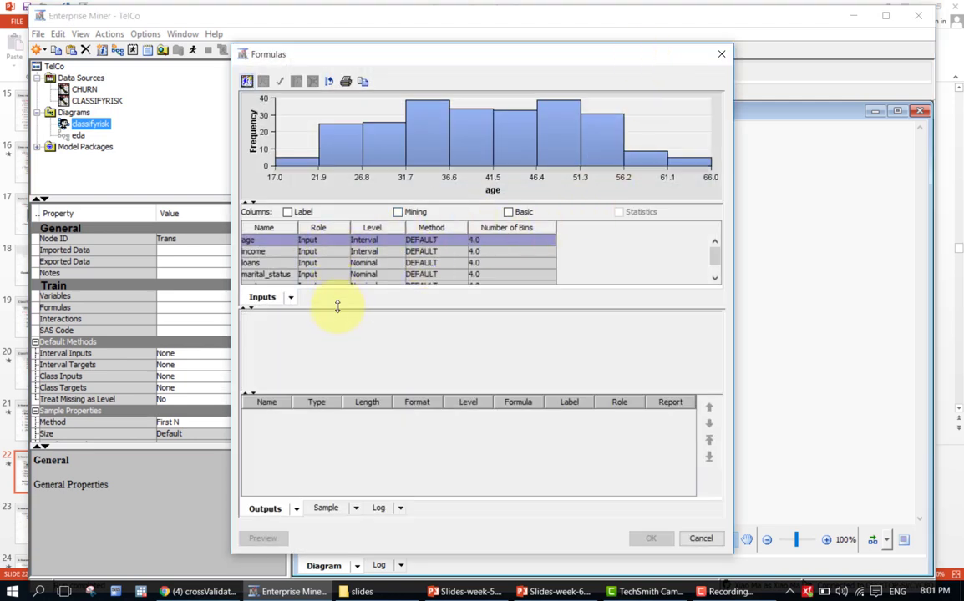
pyautogui.moveTo(339, 307); pyautogui.dragTo(333, 354)
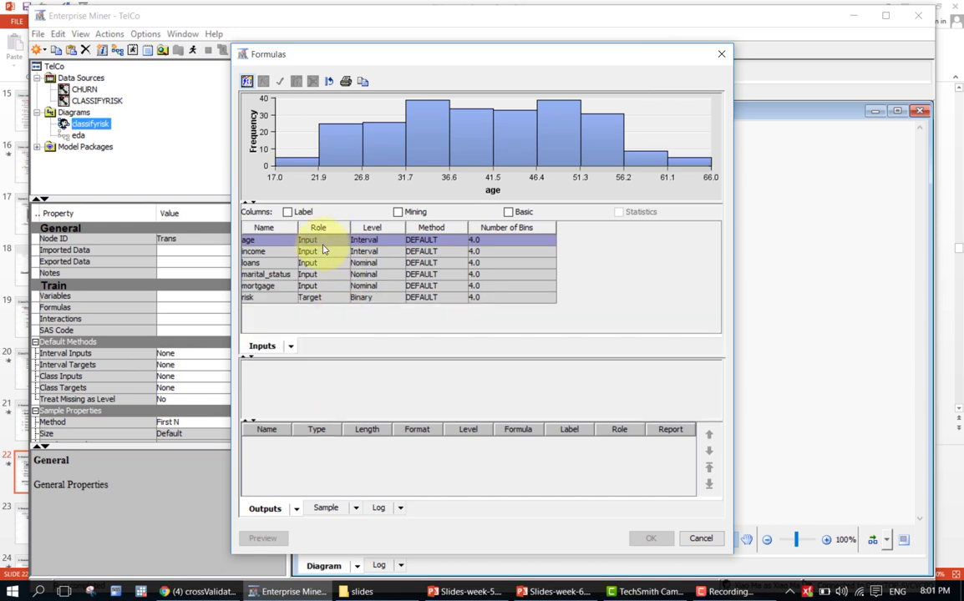
pyautogui.click(293, 253)
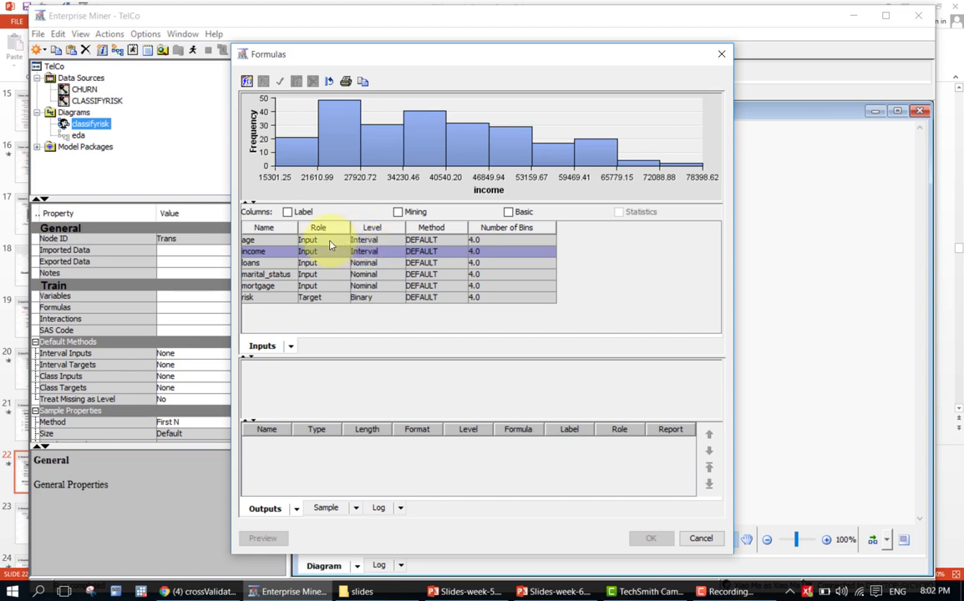
pyautogui.click(329, 240)
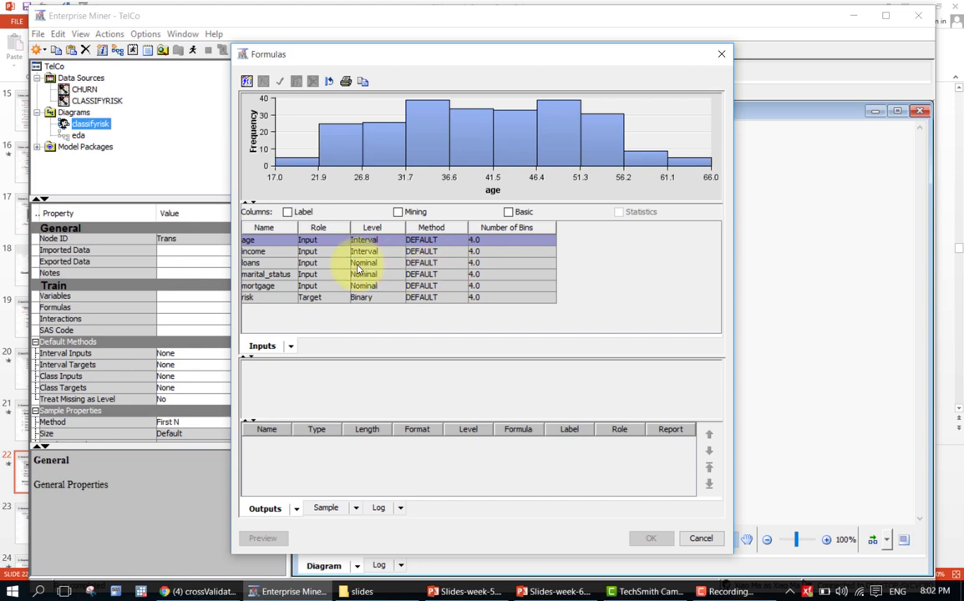
pyautogui.click(288, 275)
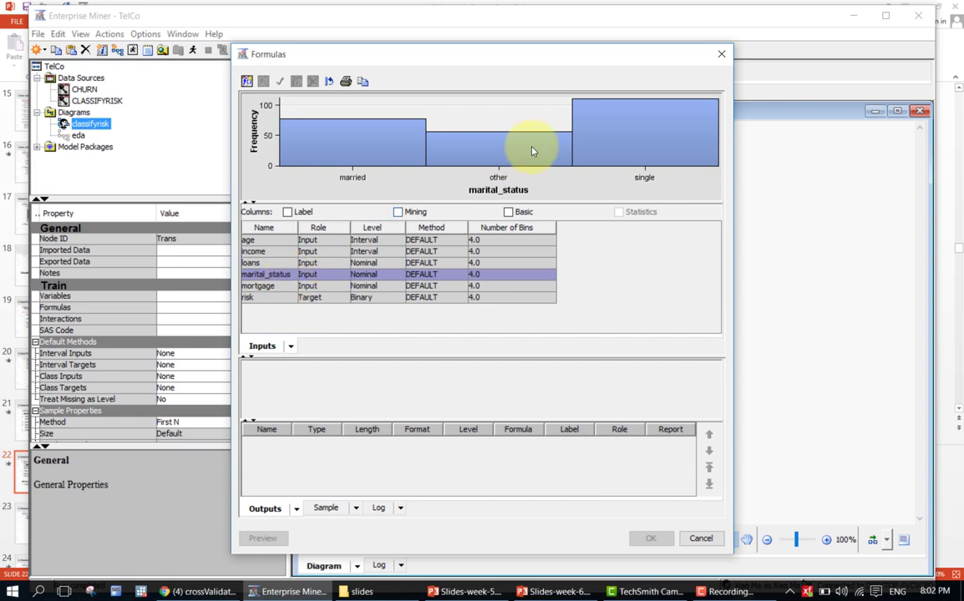
pyautogui.moveTo(532, 150)
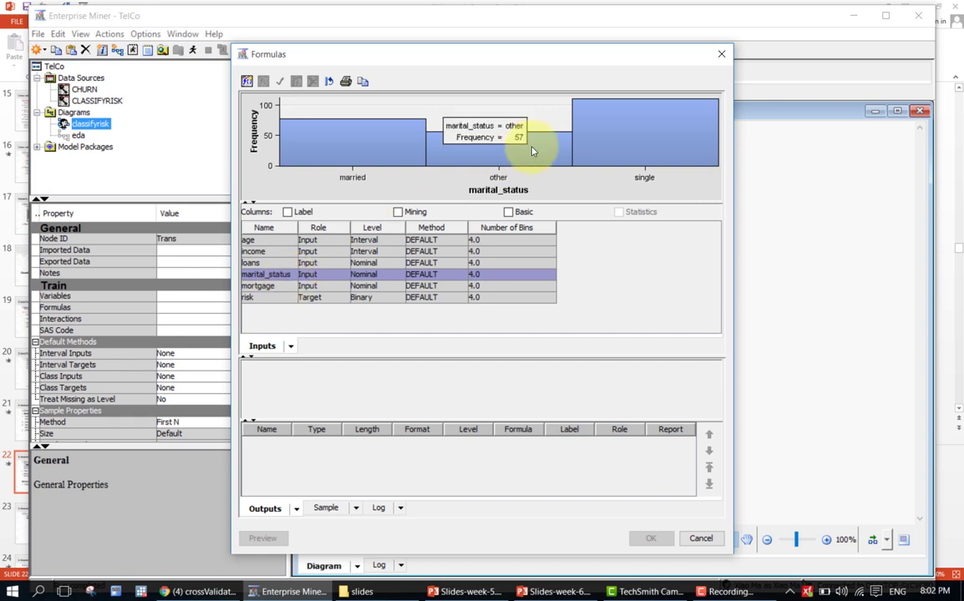
pyautogui.click(321, 265)
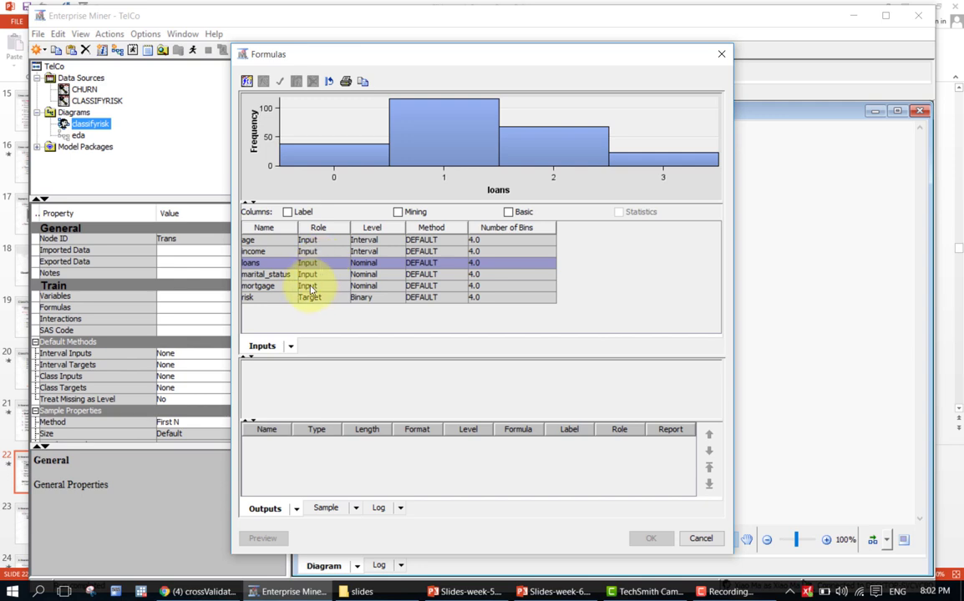
pyautogui.click(326, 288)
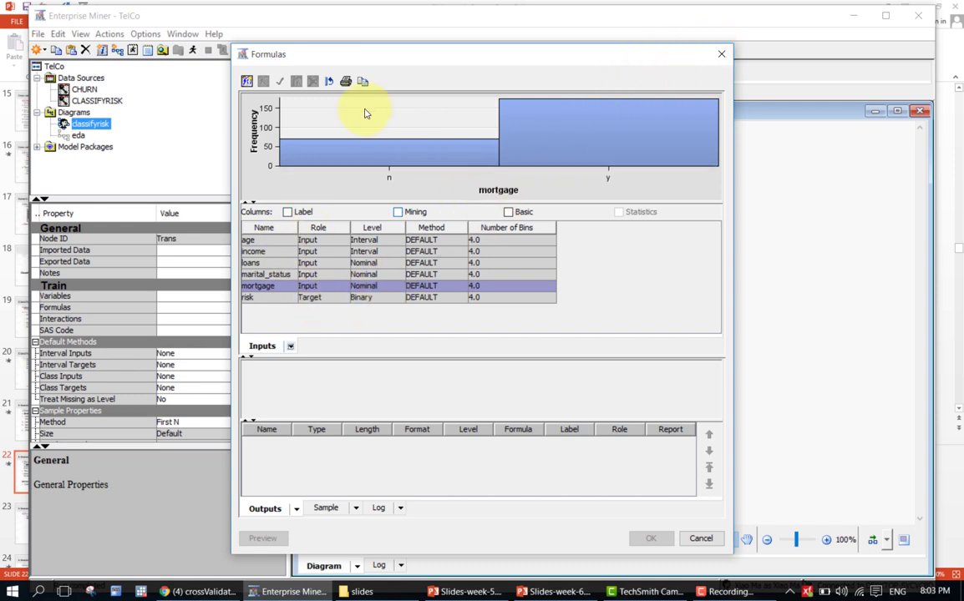
pyautogui.click(720, 56)
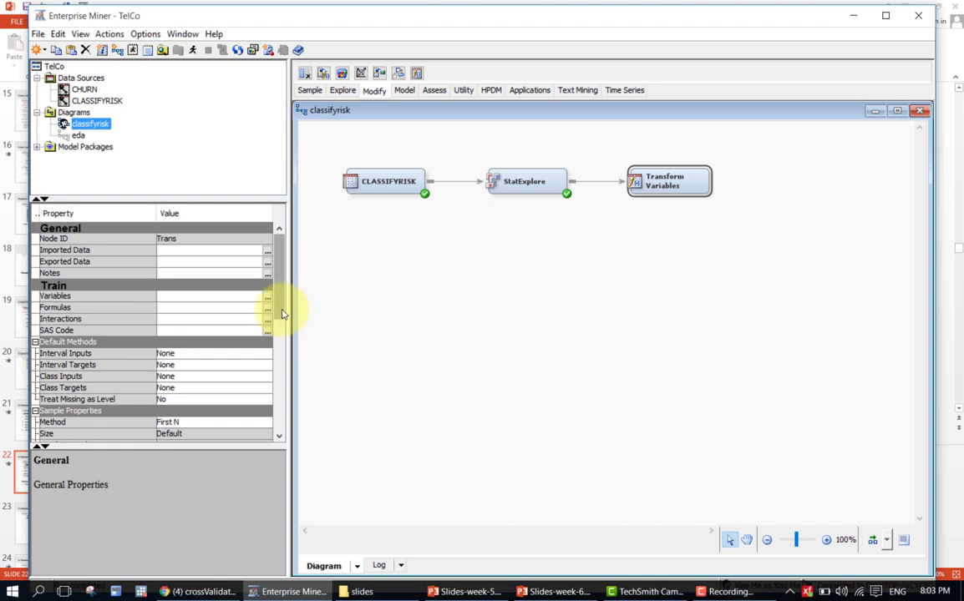
pyautogui.click(373, 182)
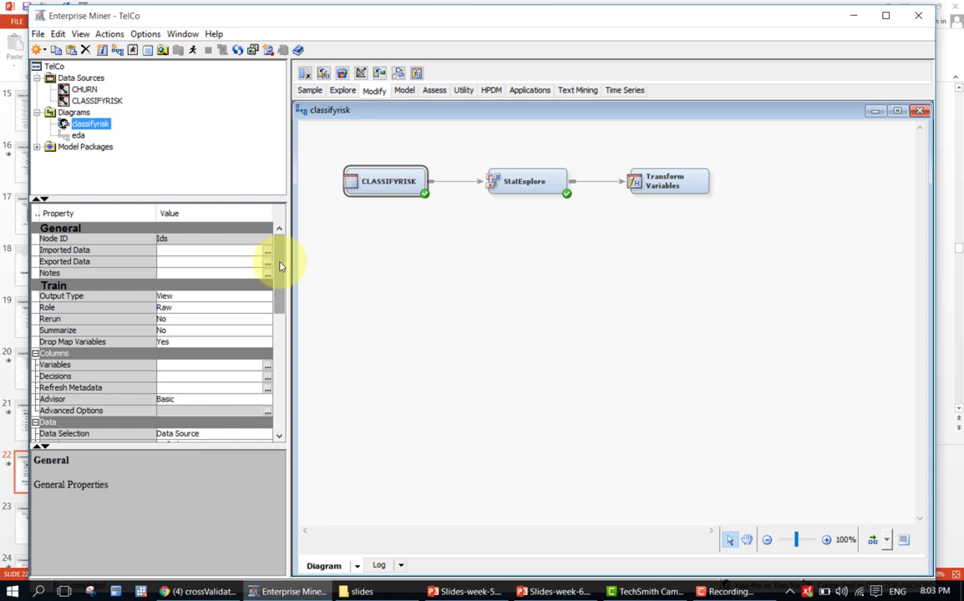
pyautogui.moveTo(280, 265); pyautogui.dragTo(279, 243)
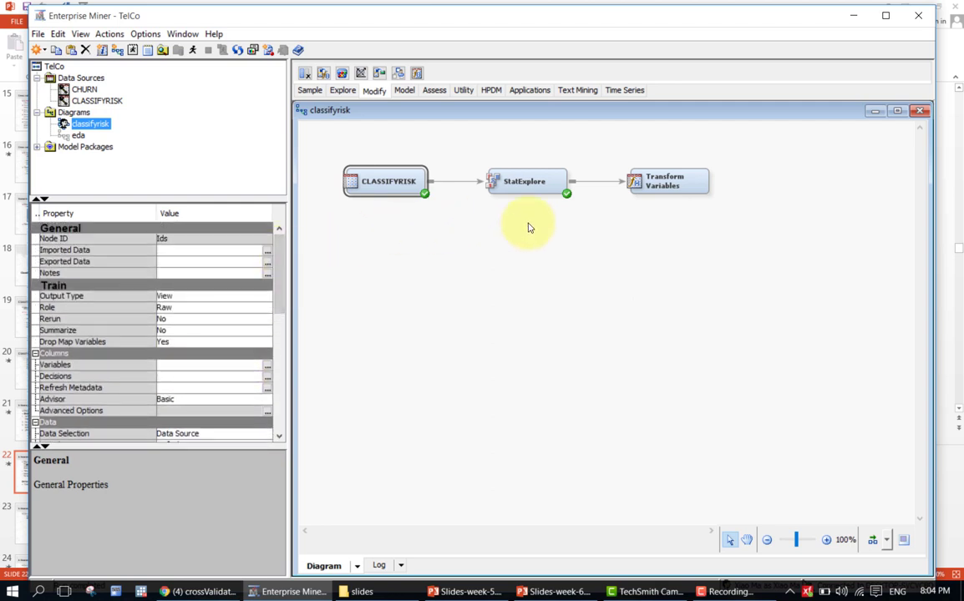
pyautogui.click(583, 229)
# Set the Transform Variables node's sample method to Random and its sample size to Max
pyautogui.click(671, 184)
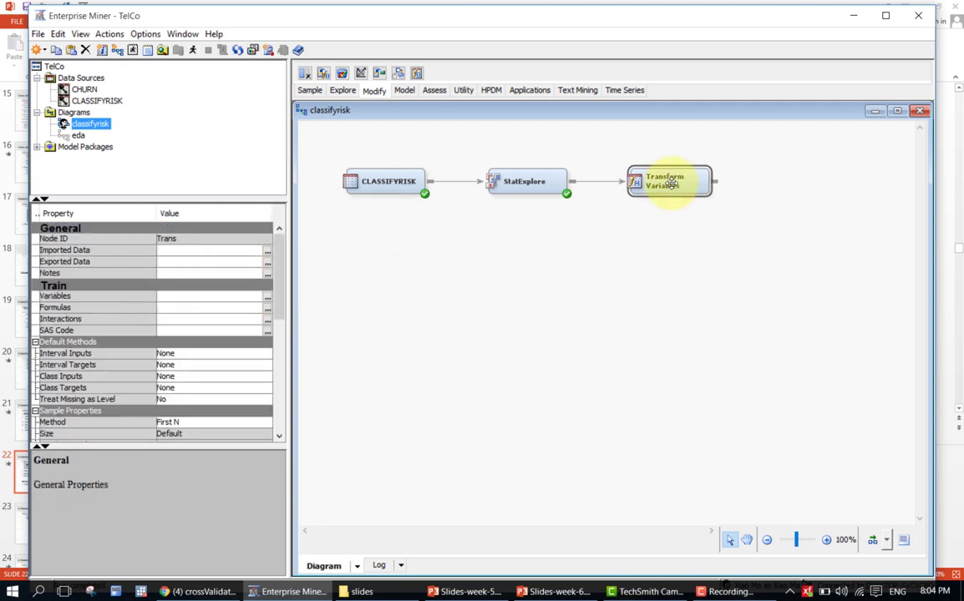
pyautogui.moveTo(280, 312); pyautogui.dragTo(283, 358)
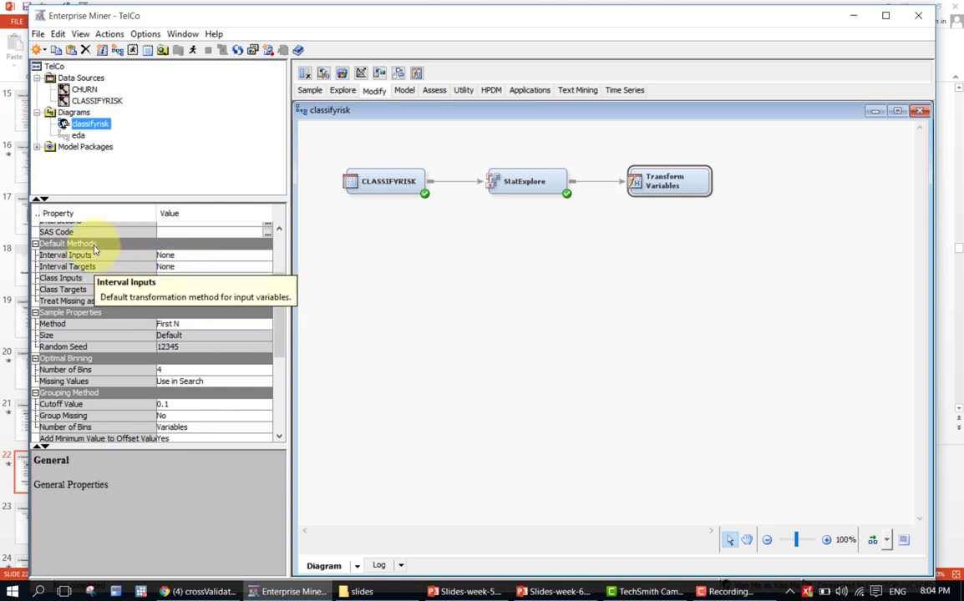
pyautogui.click(201, 325)
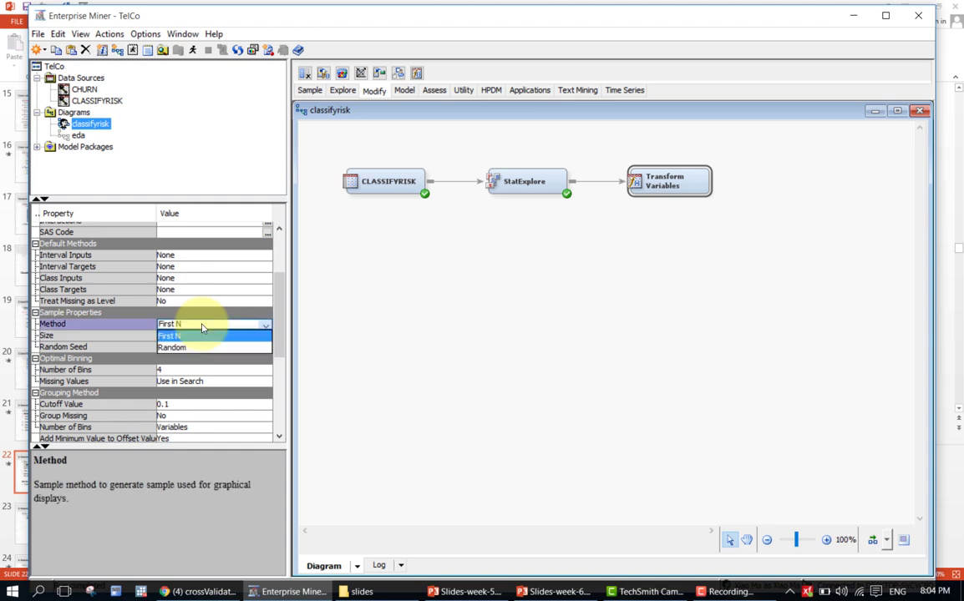
pyautogui.click(199, 347)
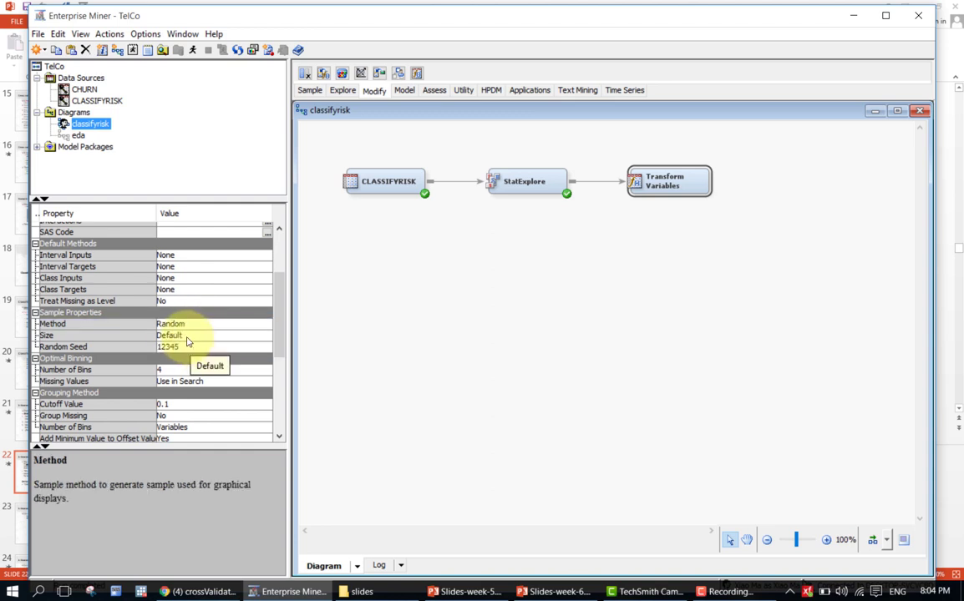
pyautogui.click(184, 335)
pyautogui.click(178, 360)
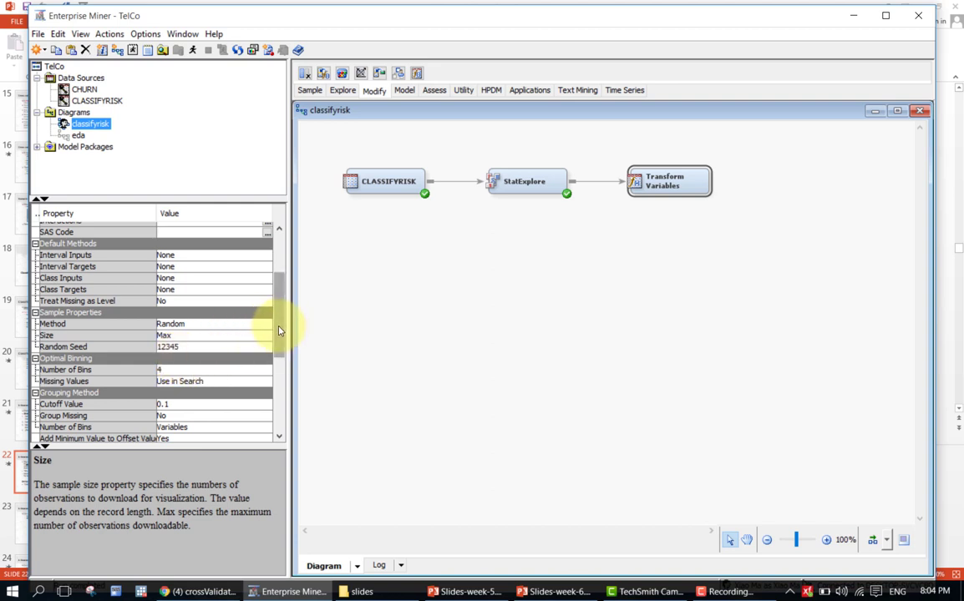
# Set the transformation method of the interval inputs age and income to Range Standardization in the Transform Variables node's variables
pyautogui.moveTo(279, 322); pyautogui.dragTo(300, 369)
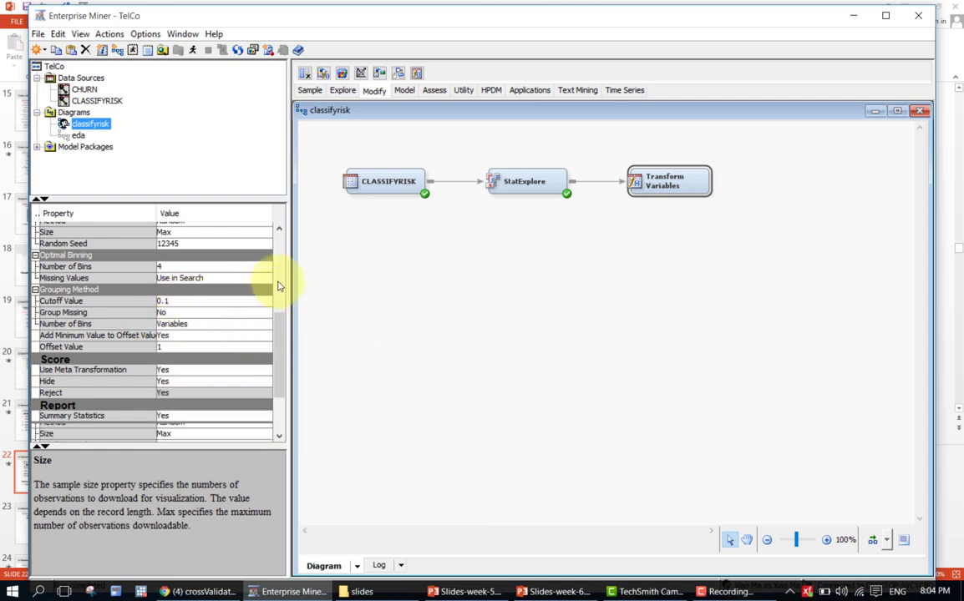
pyautogui.scroll(6, 279, 286)
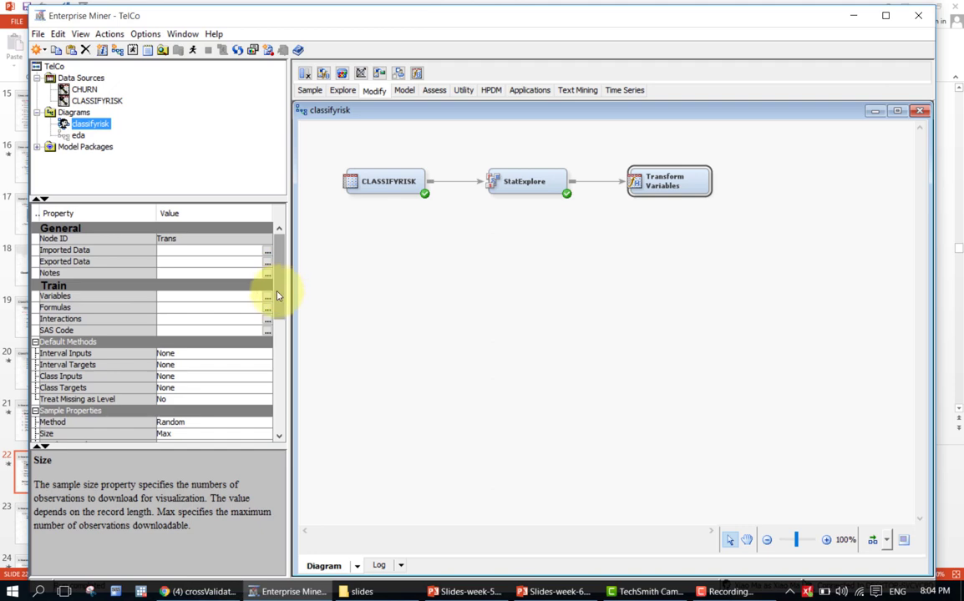
pyautogui.click(266, 304)
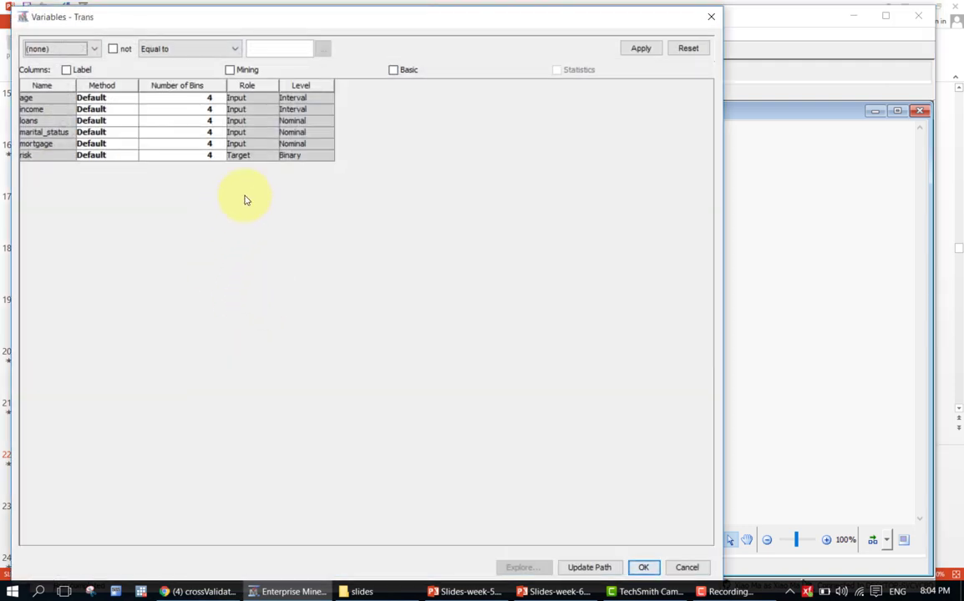
pyautogui.click(121, 121)
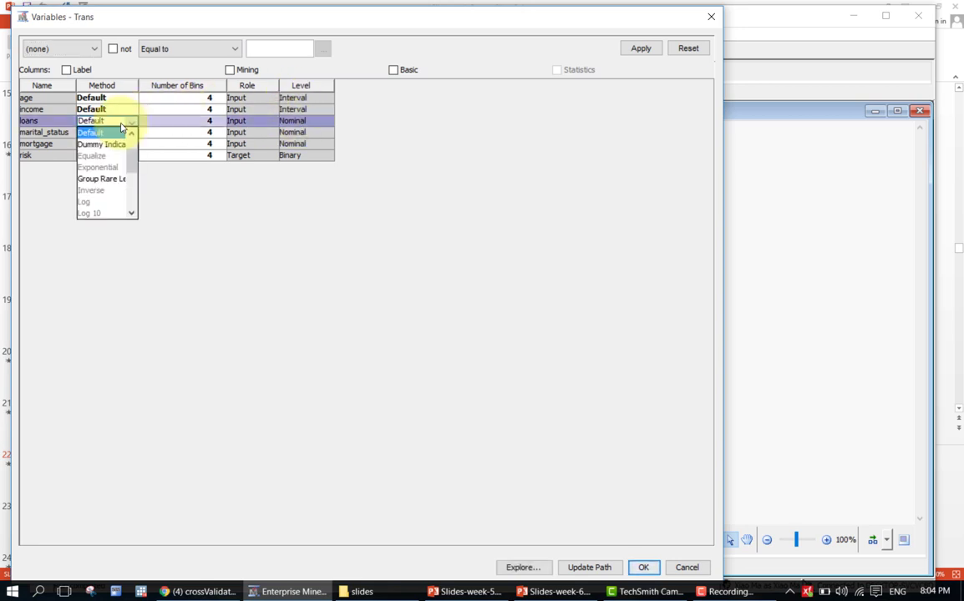
pyautogui.click(168, 187)
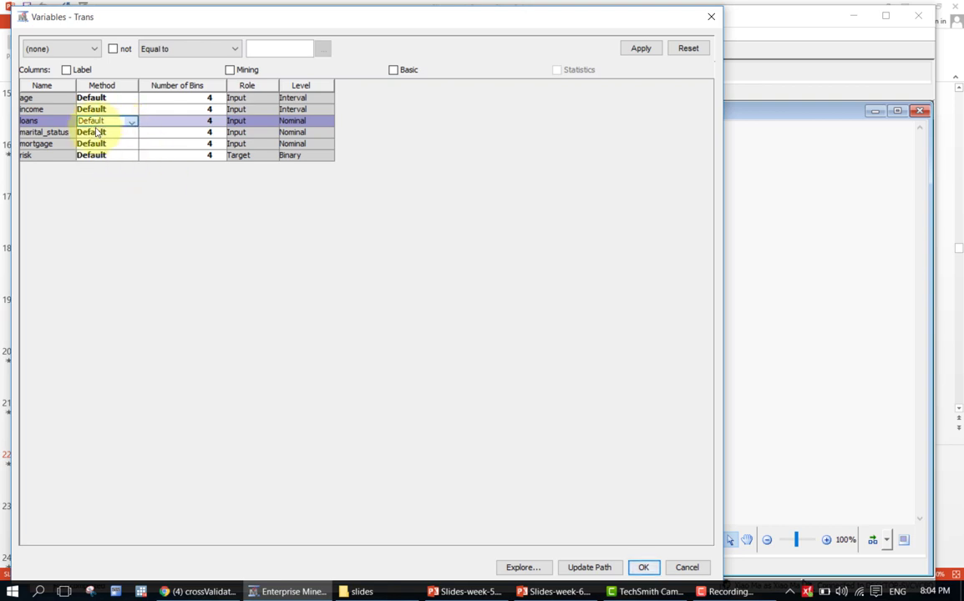
pyautogui.click(59, 98)
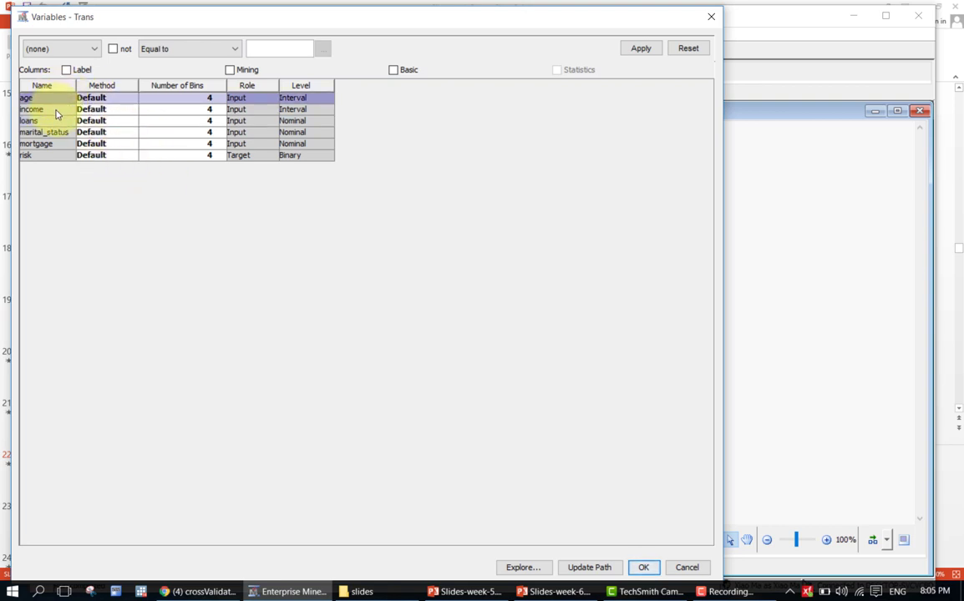
pyautogui.keyDown('shift'); pyautogui.click(56, 116); pyautogui.keyUp('shift')
pyautogui.rightClick(57, 115)
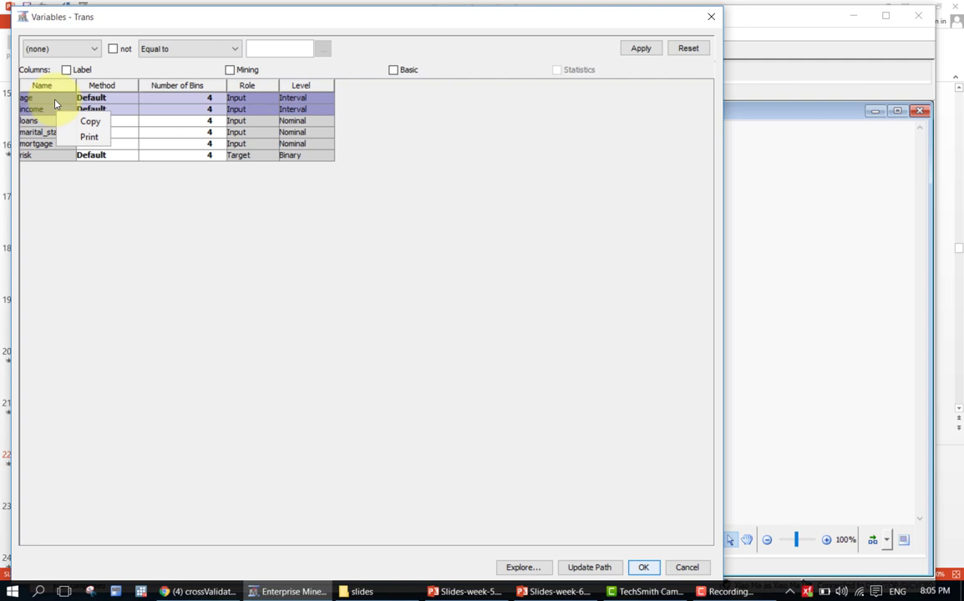
pyautogui.click(99, 86)
pyautogui.click(134, 98)
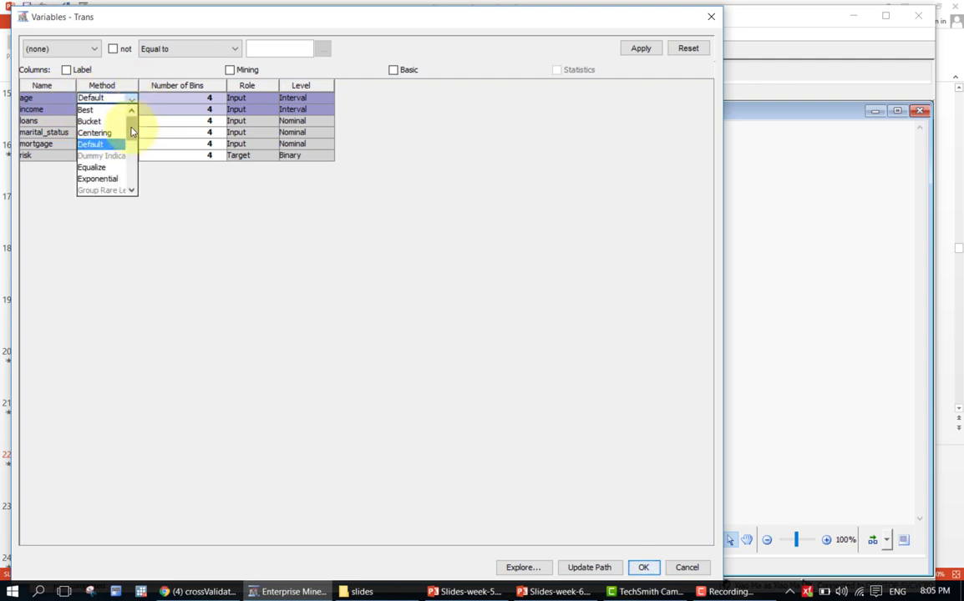
pyautogui.moveTo(131, 132); pyautogui.dragTo(135, 176)
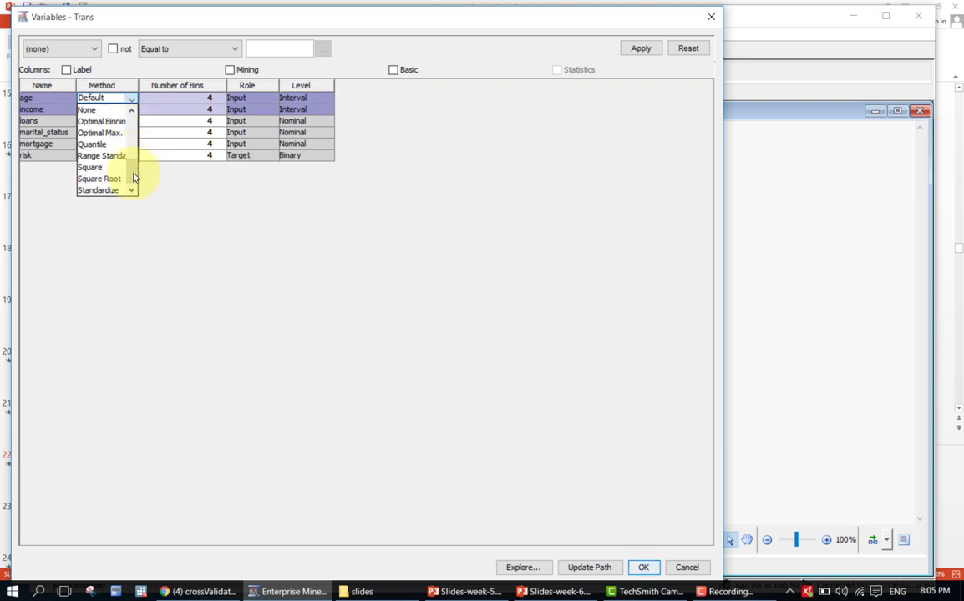
pyautogui.click(116, 157)
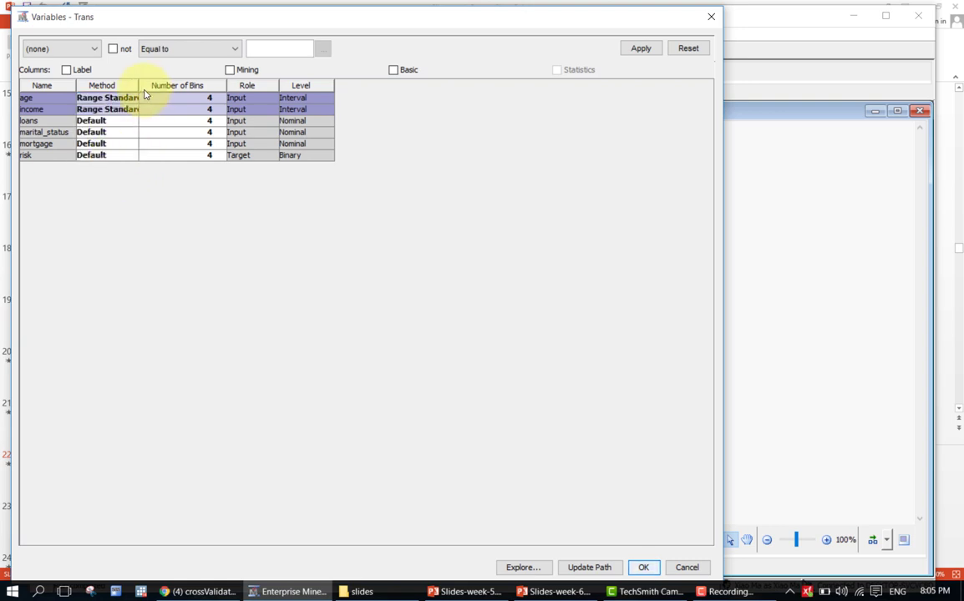
# Confirm the Transform Variables node's variable settings and run the node
pyautogui.moveTo(139, 85); pyautogui.dragTo(196, 83)
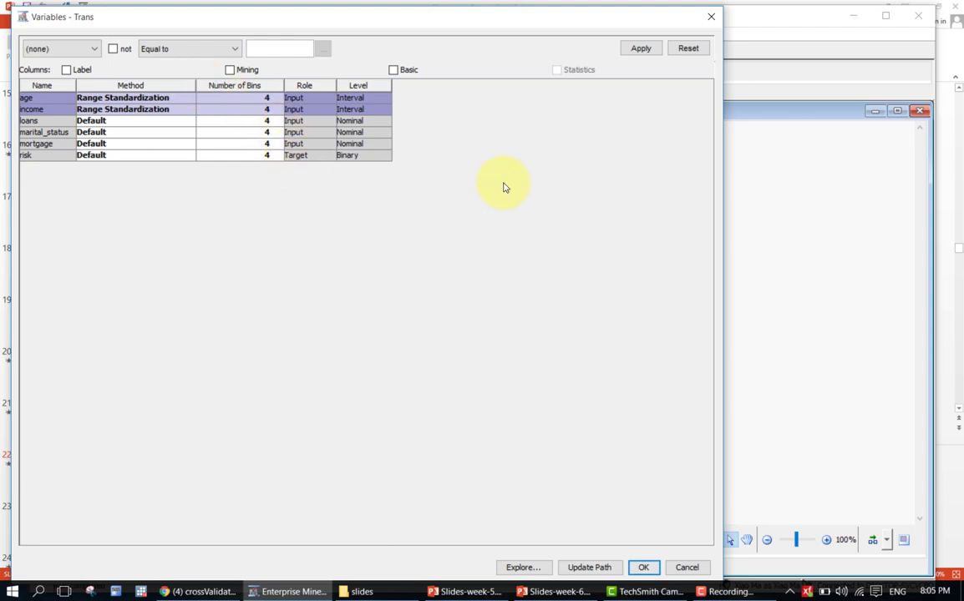
pyautogui.click(643, 568)
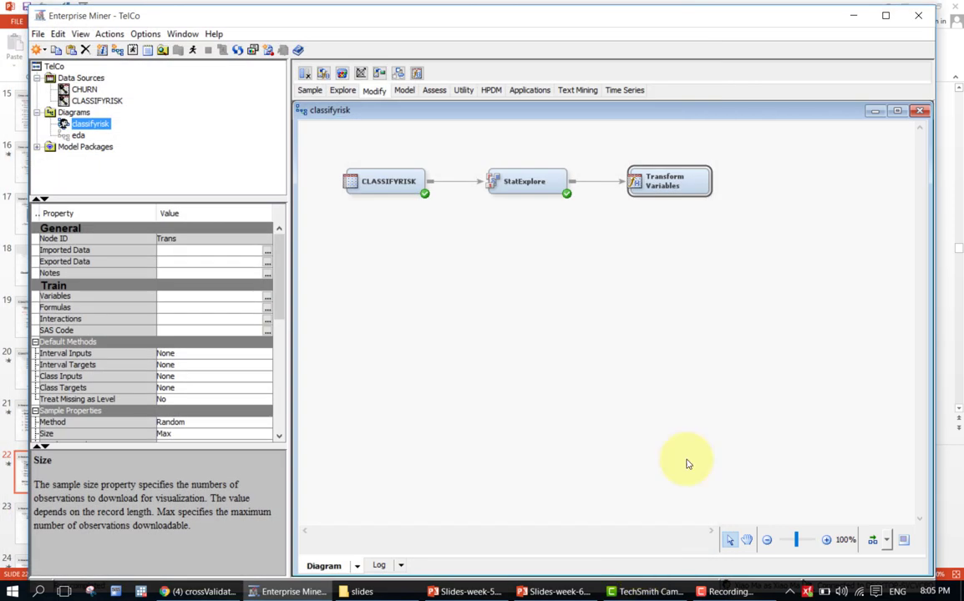
pyautogui.rightClick(681, 184)
pyautogui.click(660, 184)
pyautogui.rightClick(686, 187)
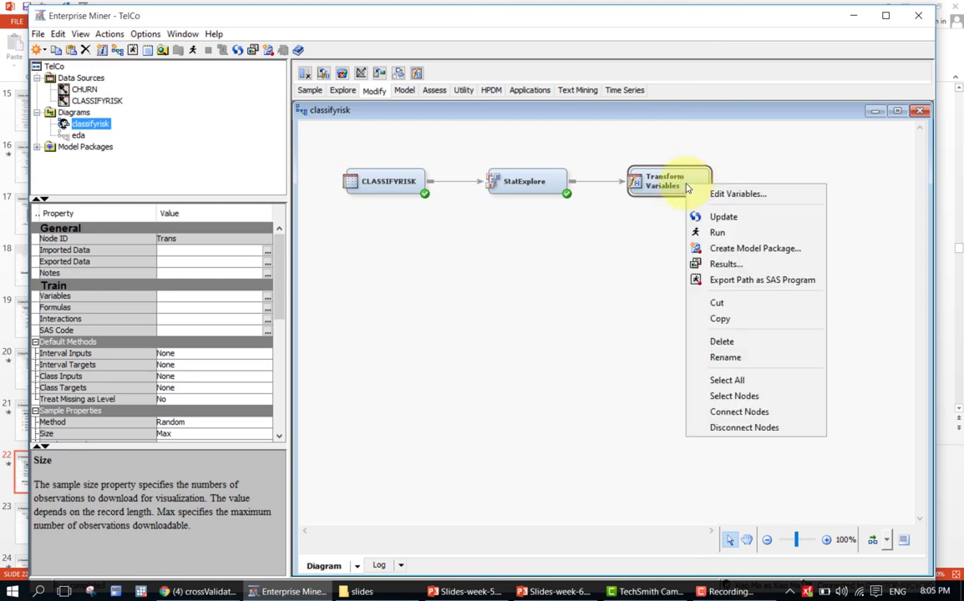
pyautogui.click(698, 233)
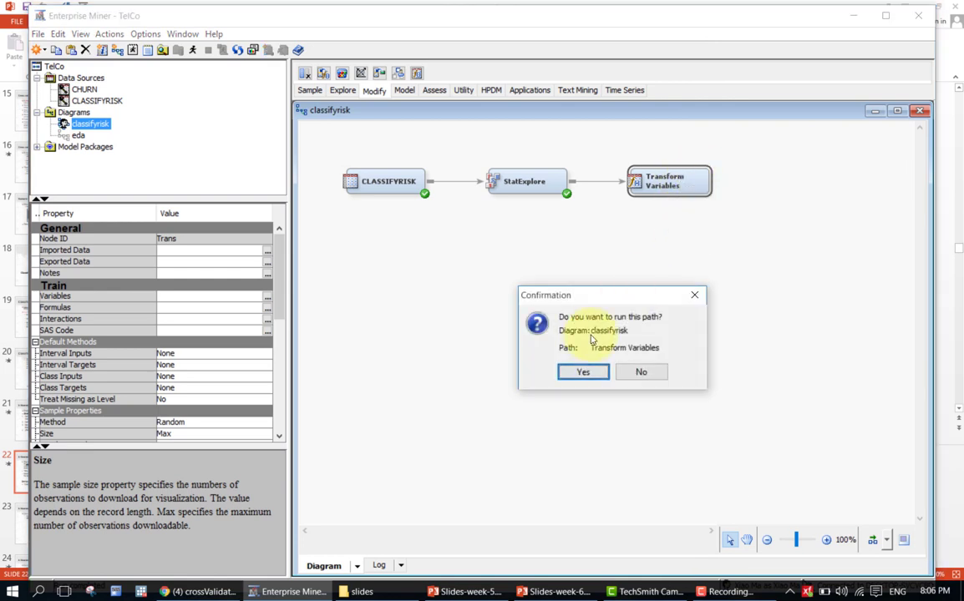
pyautogui.click(582, 373)
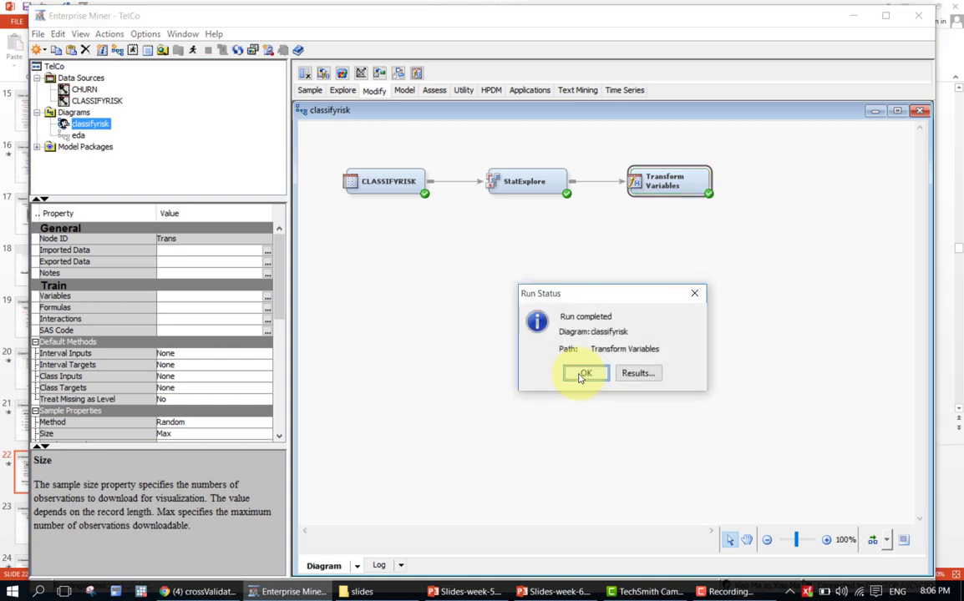
# Review the Transformations Statistics of age and income in the Transform Variables results, including the full formulas
pyautogui.click(625, 374)
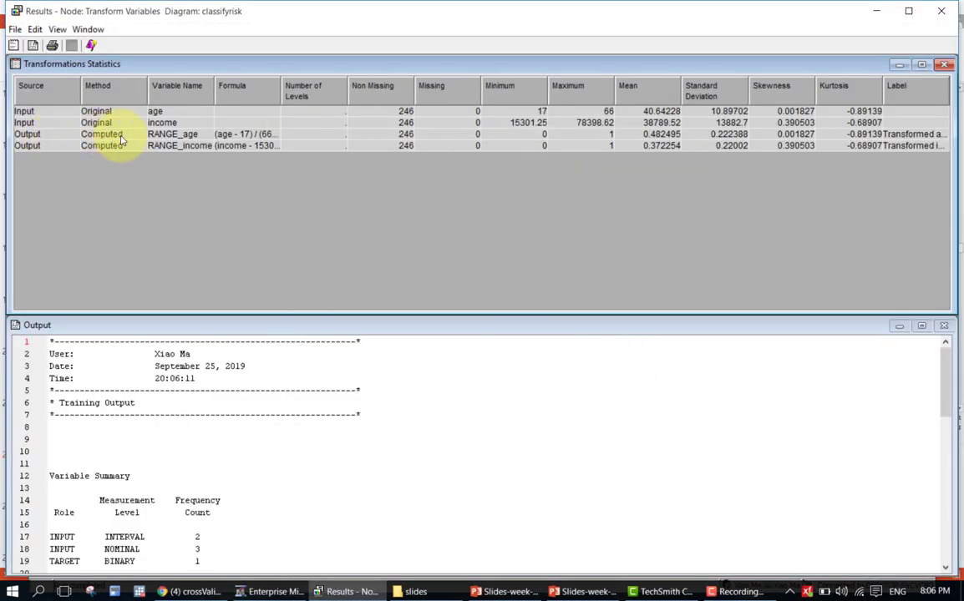
pyautogui.moveTo(215, 87); pyautogui.dragTo(231, 90)
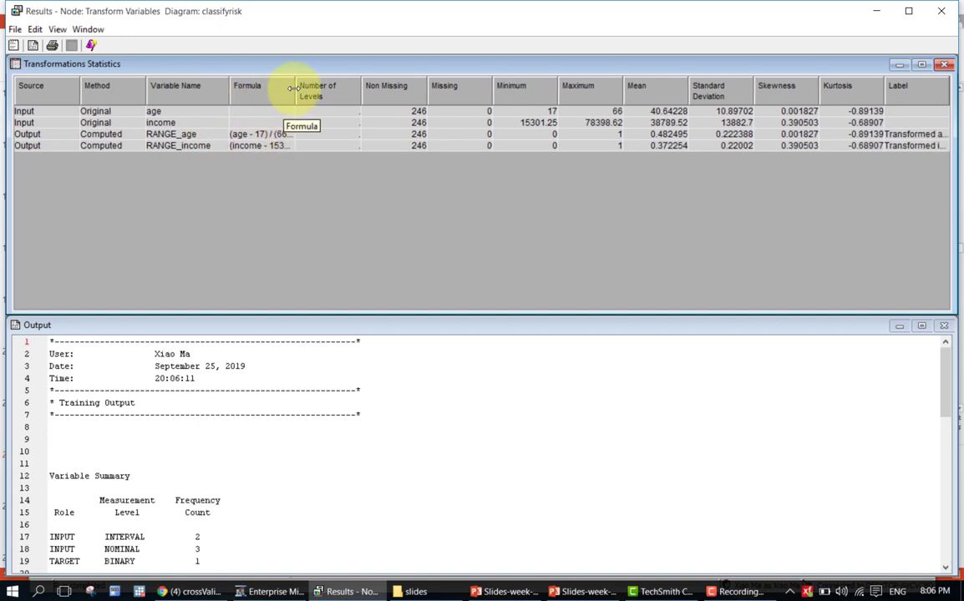
pyautogui.moveTo(294, 88); pyautogui.dragTo(387, 110)
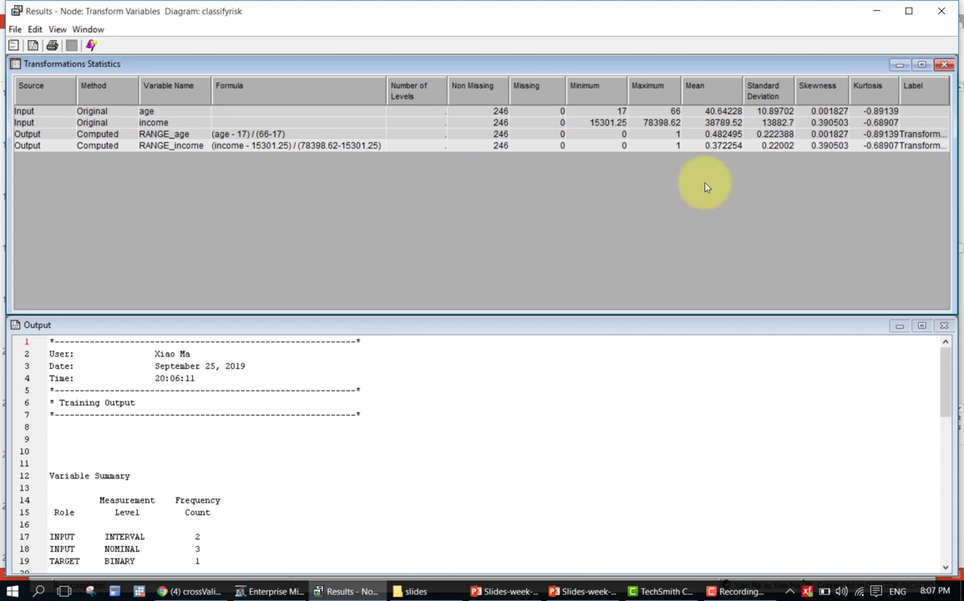
pyautogui.click(942, 17)
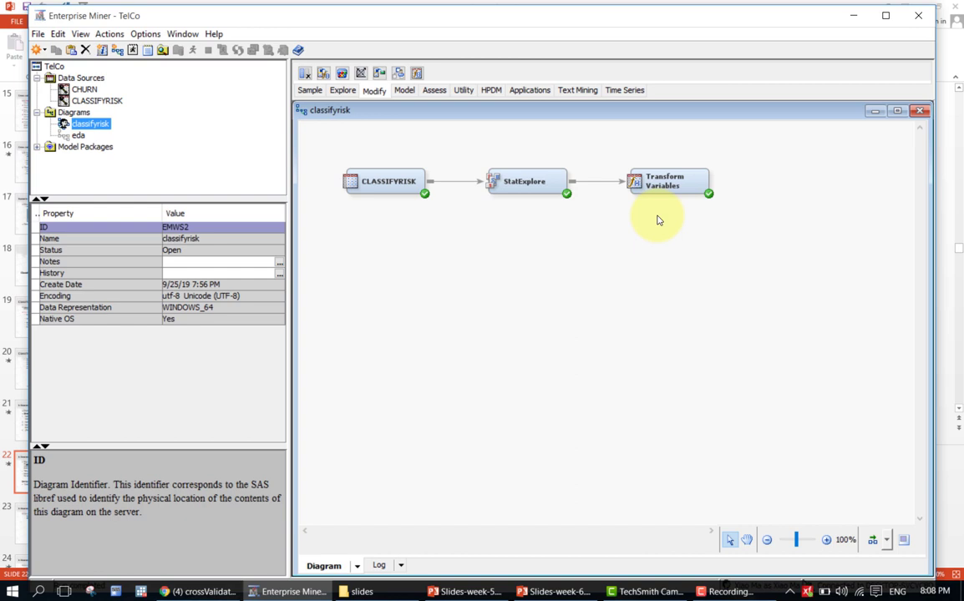
# Add an MBR node to the classifyrisk diagram and connect the Transform Variables node to it
pyautogui.click(409, 93)
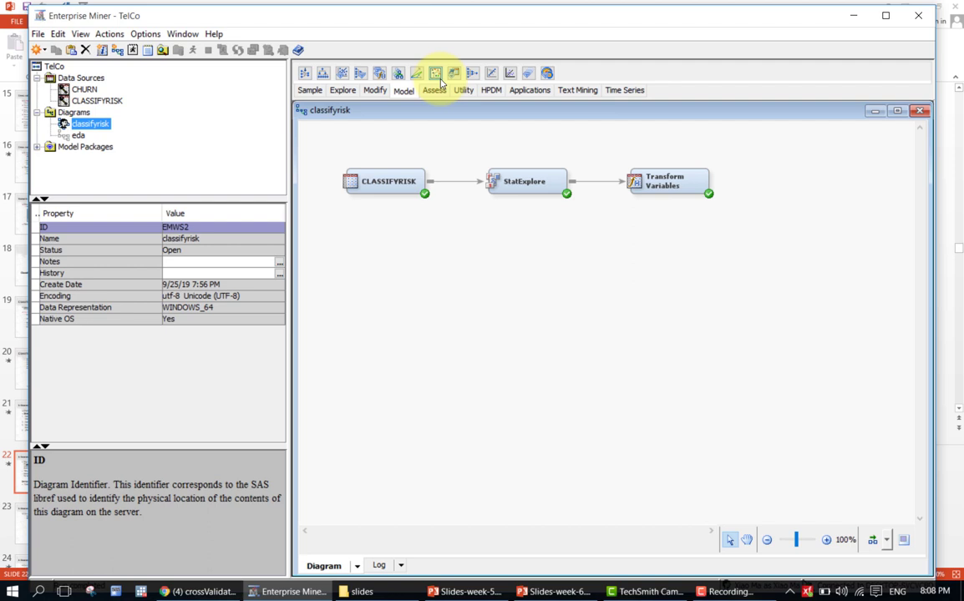
pyautogui.moveTo(437, 78); pyautogui.dragTo(770, 176)
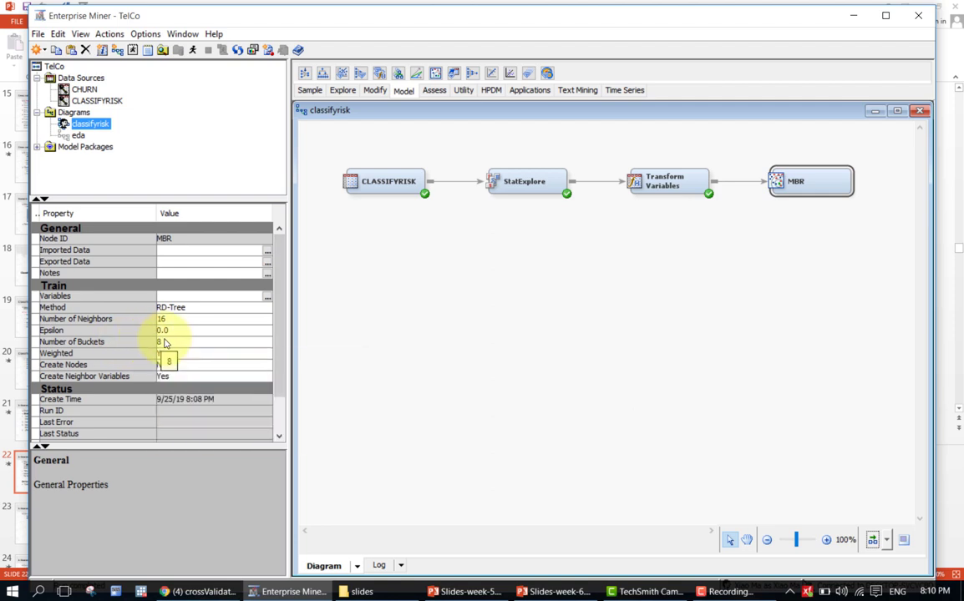
# Set the MBR node's Number of Neighbors to 4 and keep RD-Tree as its method
pyautogui.click(756, 169)
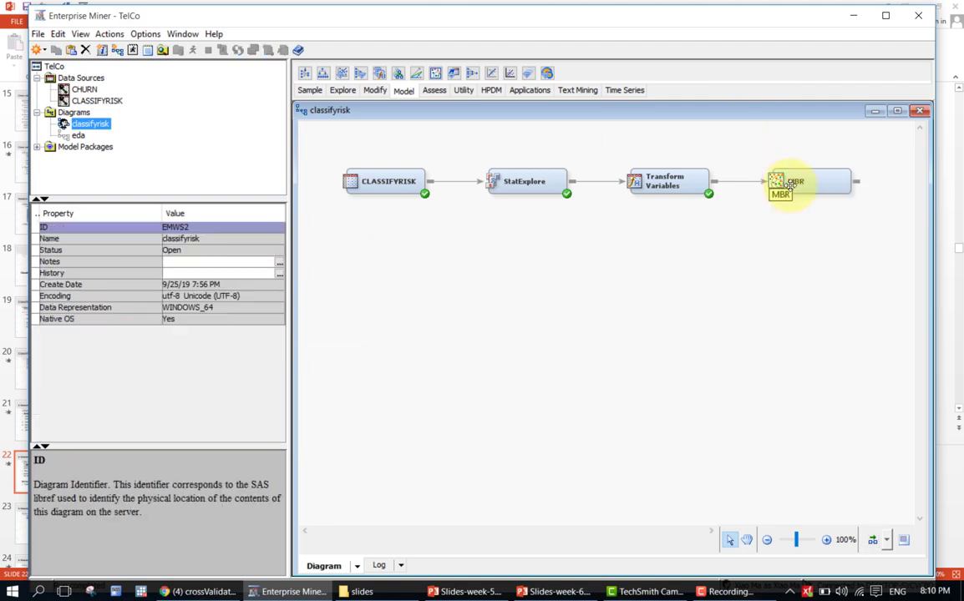
pyautogui.click(782, 185)
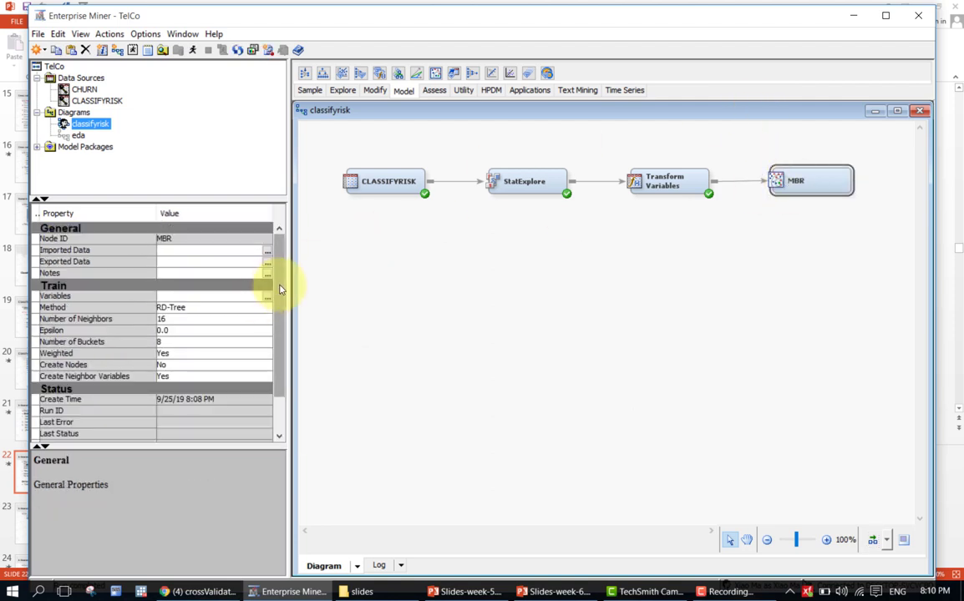
pyautogui.scroll(-1, 240, 295)
pyautogui.click(209, 313)
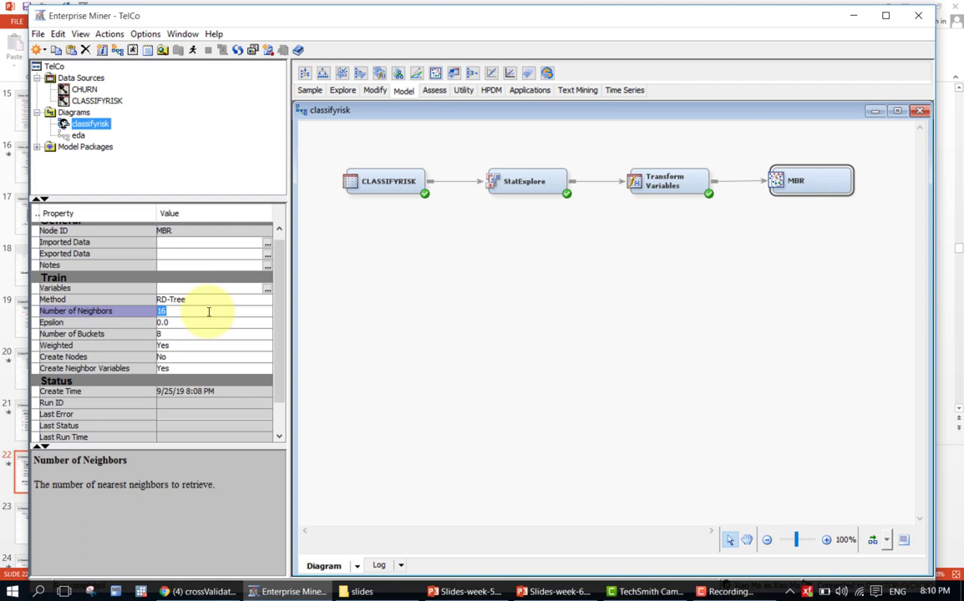
pyautogui.write('4')
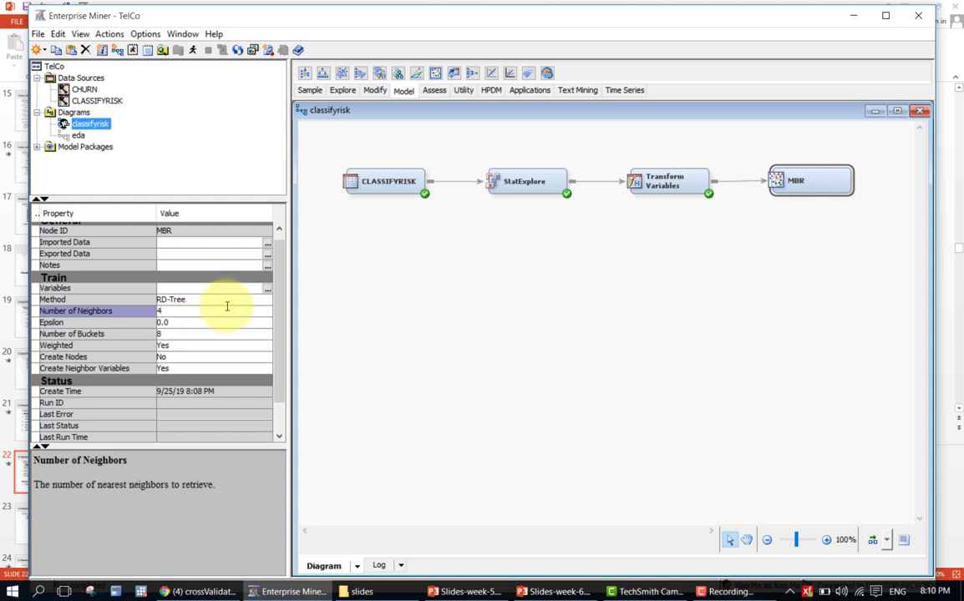
pyautogui.click(231, 301)
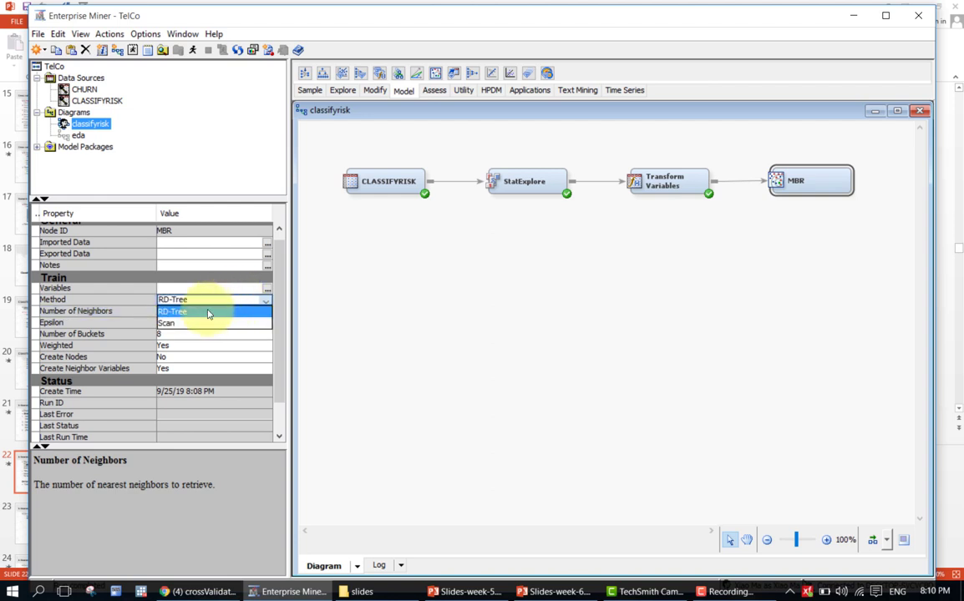
pyautogui.click(255, 310)
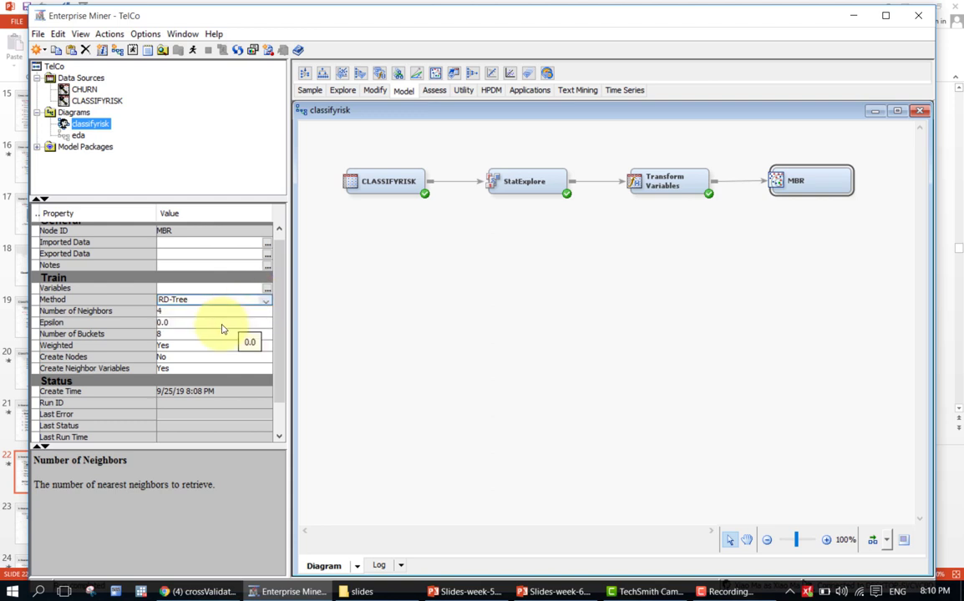
pyautogui.click(421, 293)
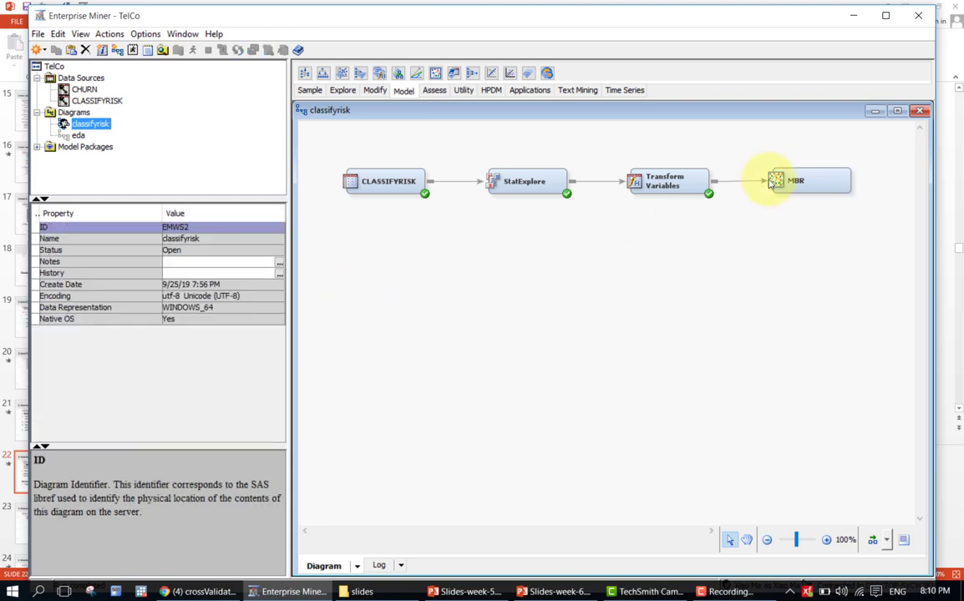
# Check the MBR node's Create Neighbor Variables property description and run the node
pyautogui.click(798, 180)
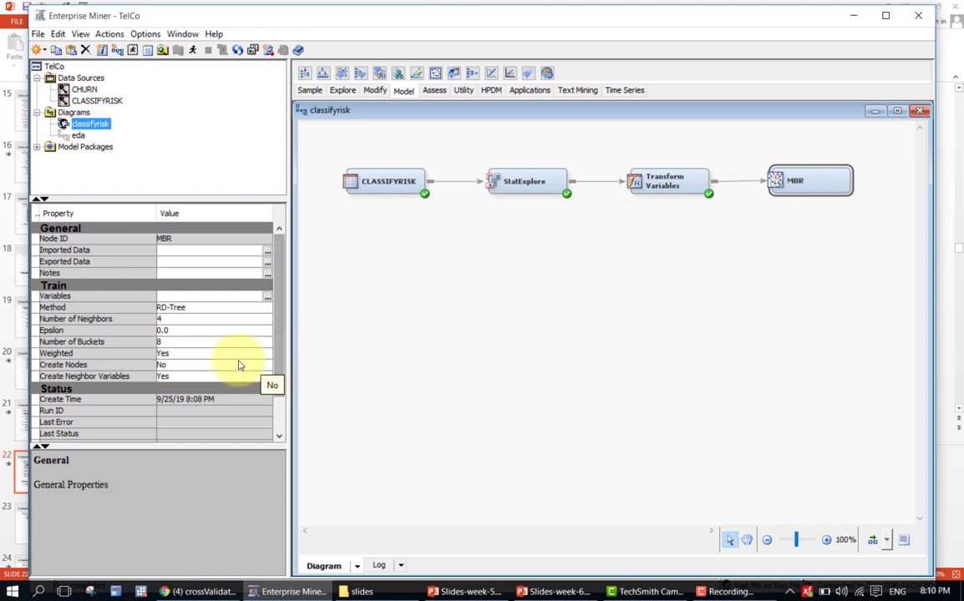
pyautogui.moveTo(221, 376)
pyautogui.click(127, 377)
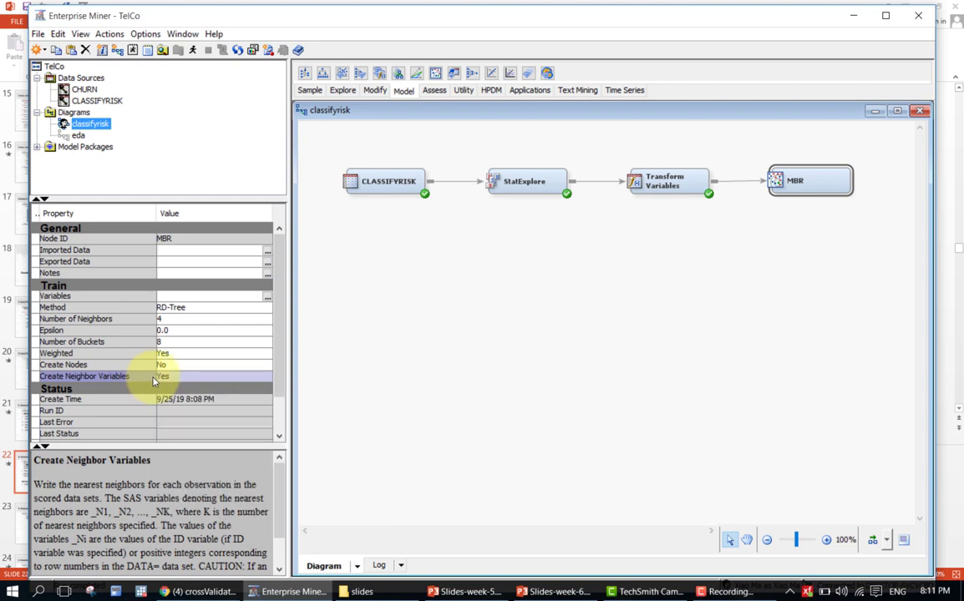
pyautogui.rightClick(788, 187)
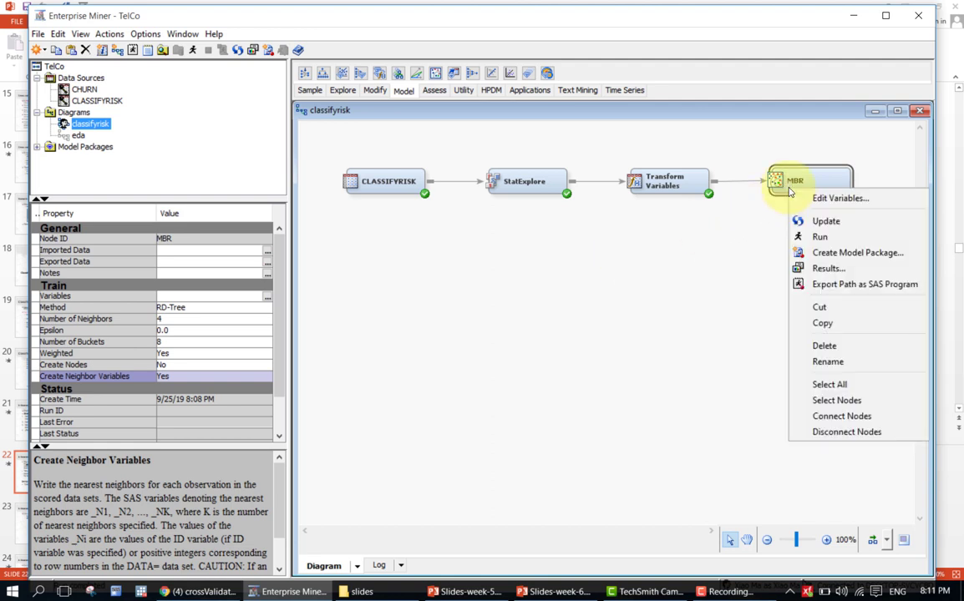
pyautogui.click(800, 237)
pyautogui.click(602, 372)
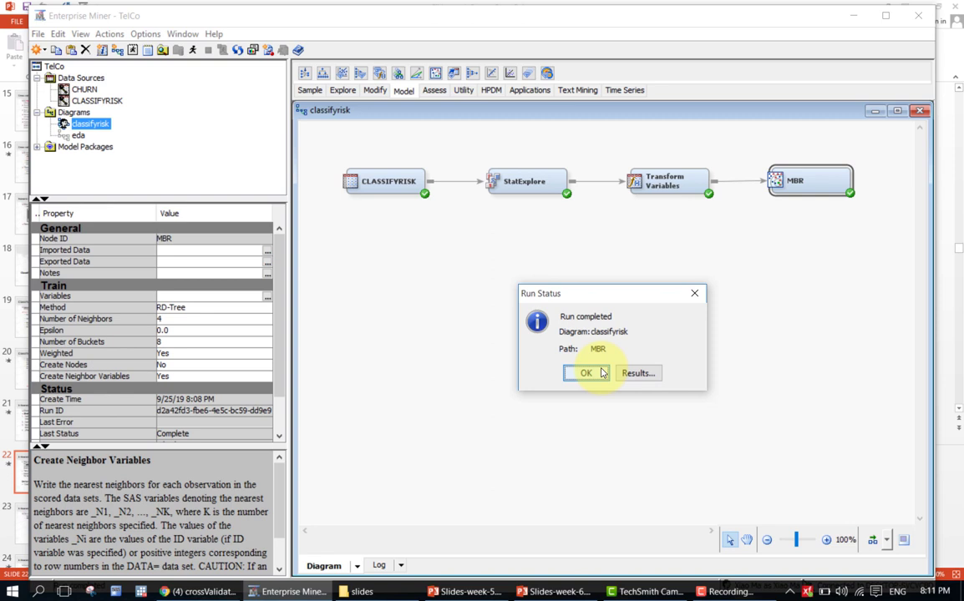
# Examine the Score Distribution and Score Rankings Overlay charts for risk in the MBR node's results
pyautogui.click(600, 373)
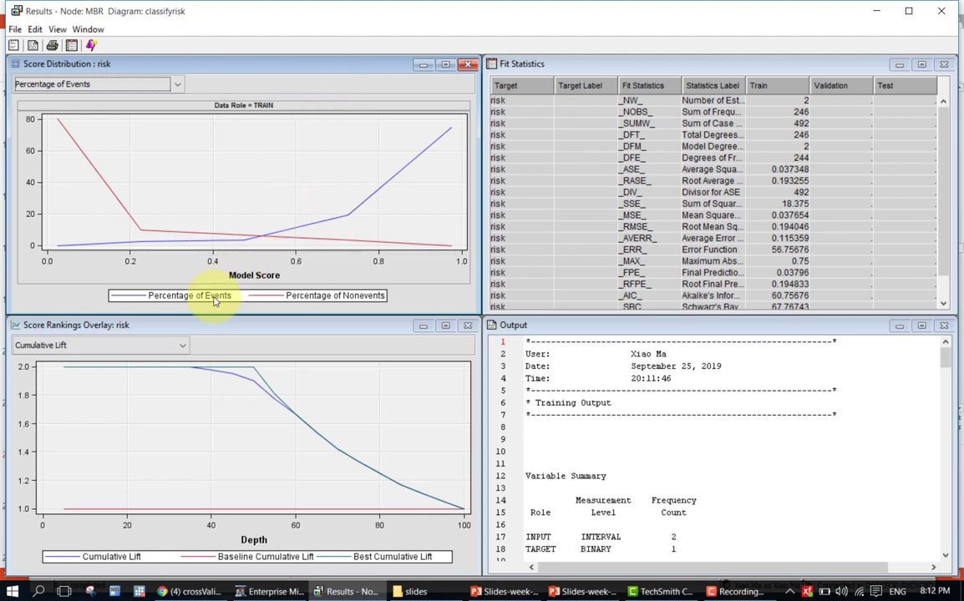
pyautogui.click(217, 341)
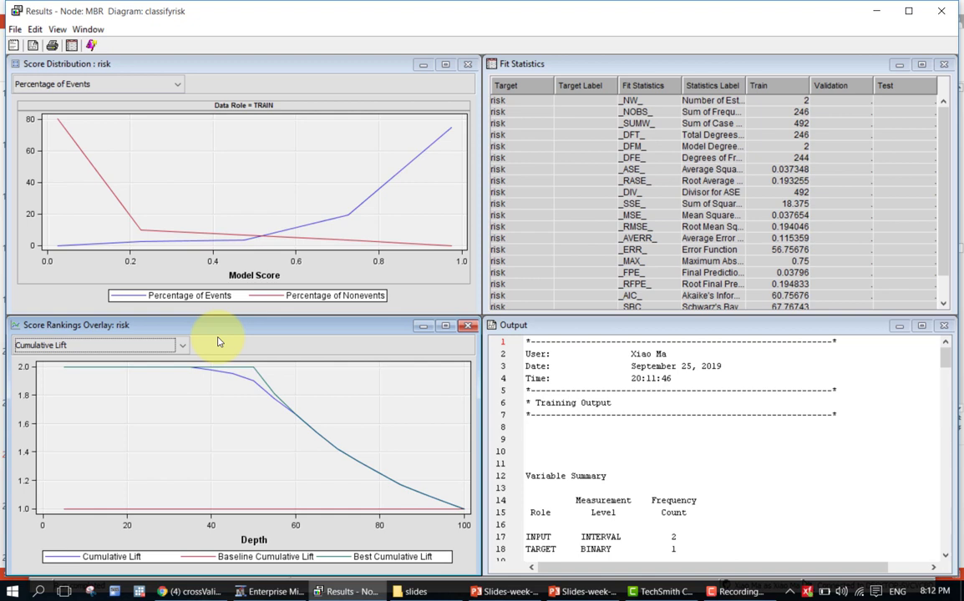
pyautogui.click(63, 348)
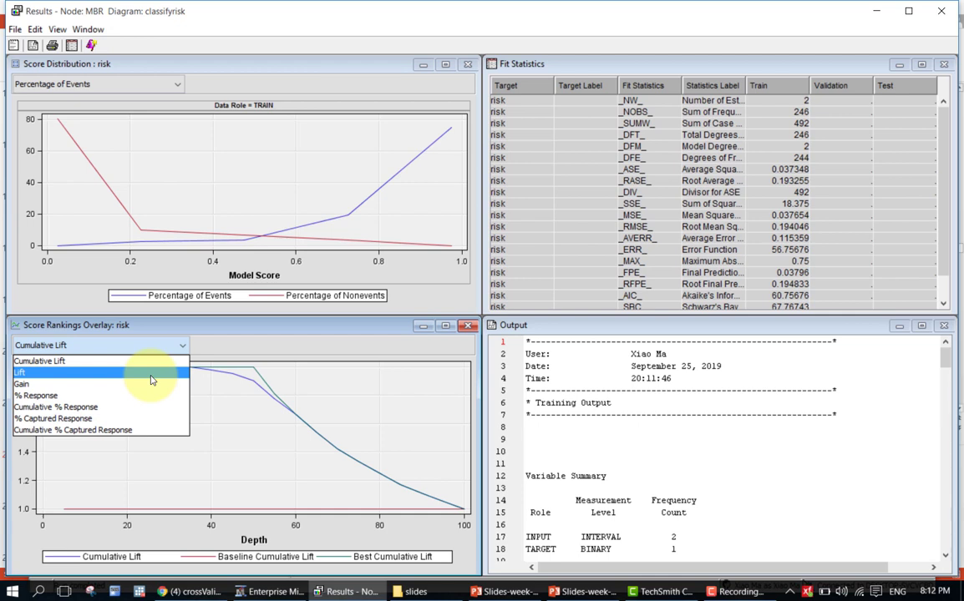
pyautogui.click(184, 342)
pyautogui.click(762, 336)
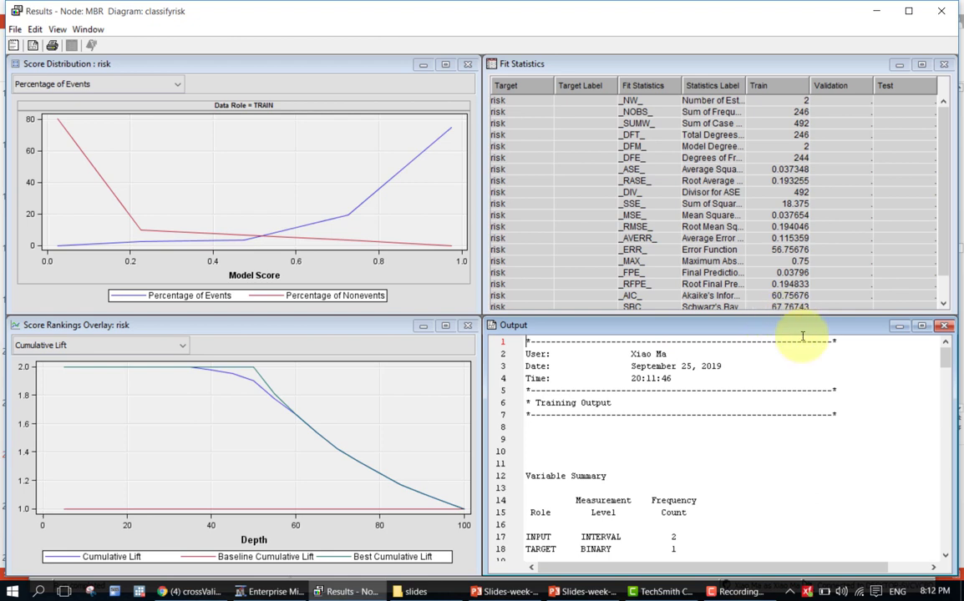
# Read the variable summary, model events and predicted variables in the MBR results' full-size Output listing, and close the results
pyautogui.click(921, 325)
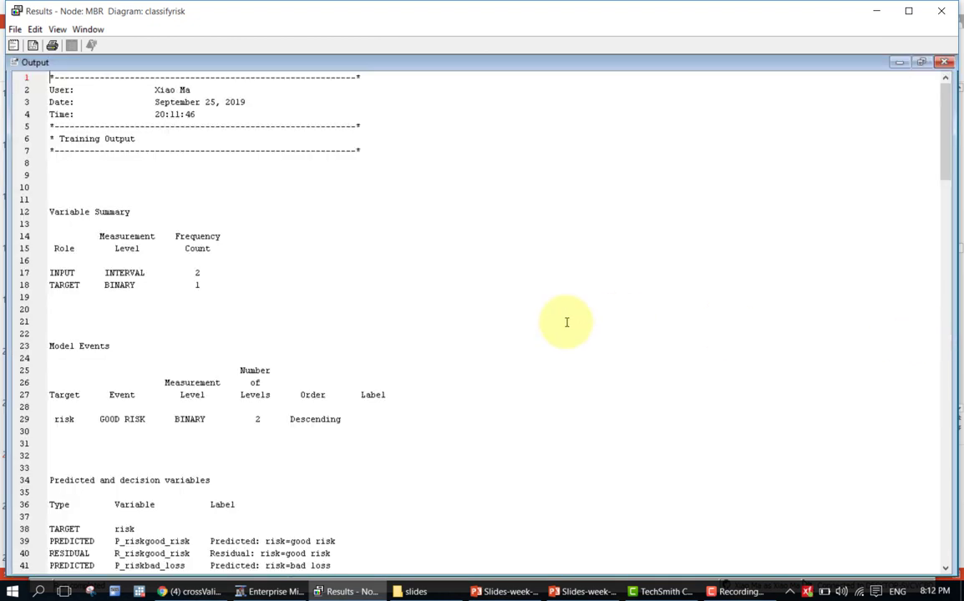
pyautogui.scroll(-7, 488, 384)
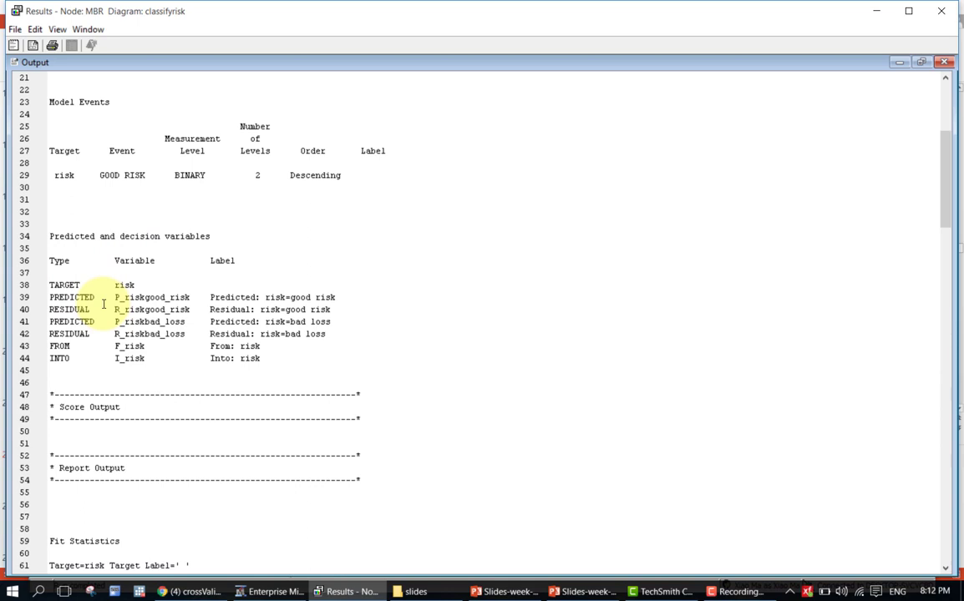
pyautogui.scroll(2, 88, 310)
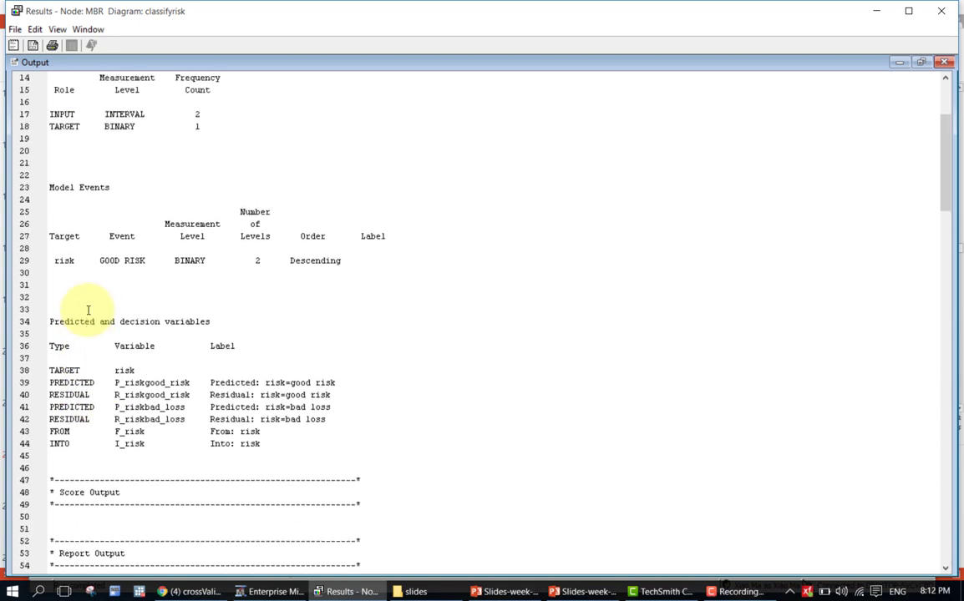
pyautogui.scroll(2, 87, 310)
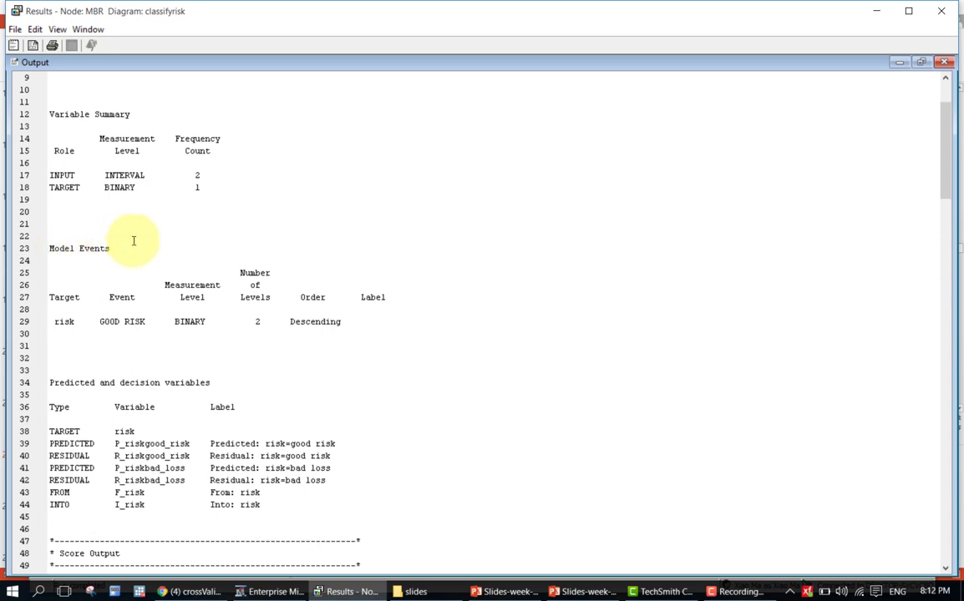
pyautogui.click(134, 285)
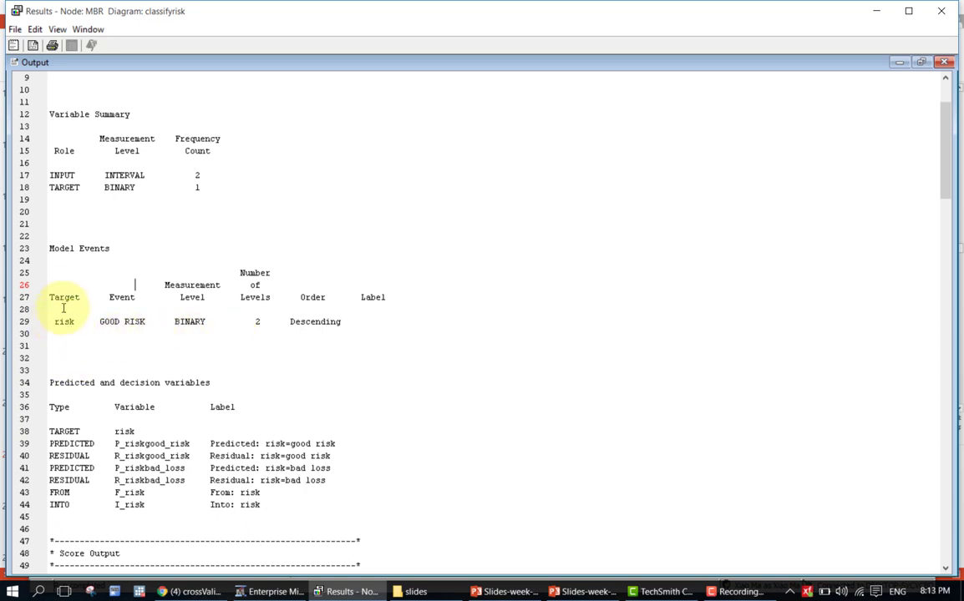
pyautogui.scroll(-1, 62, 320)
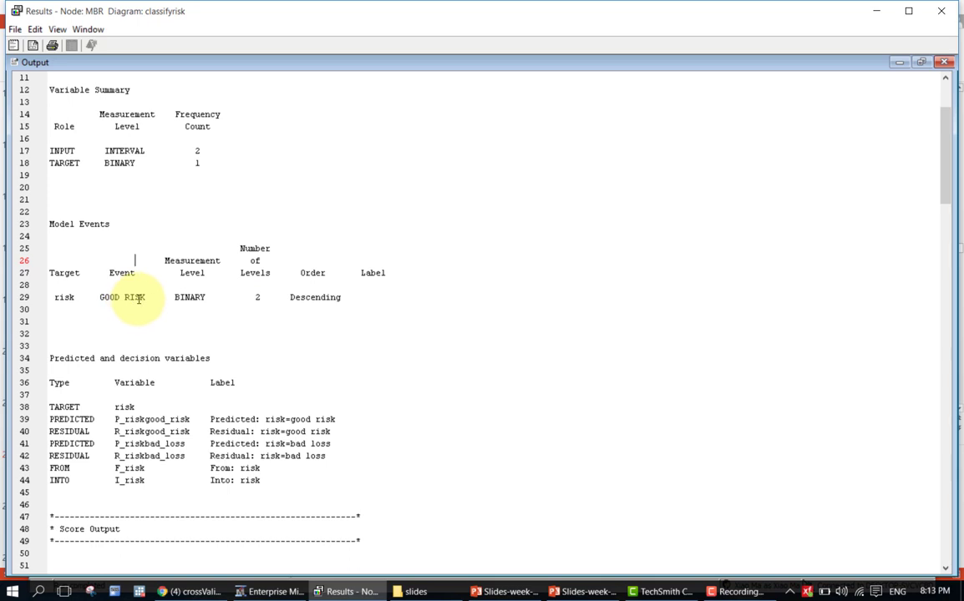
pyautogui.scroll(3, 307, 232)
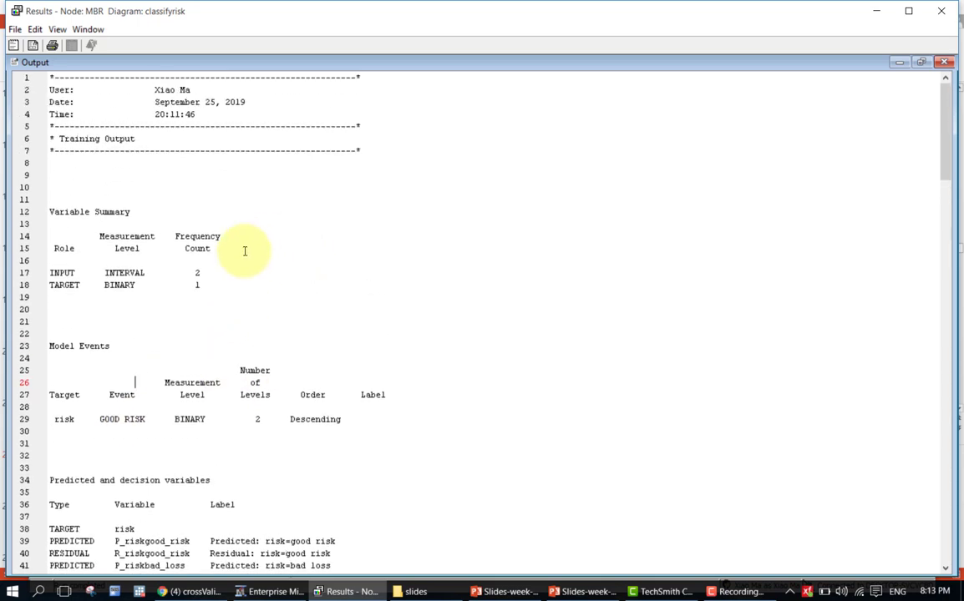
pyautogui.click(942, 13)
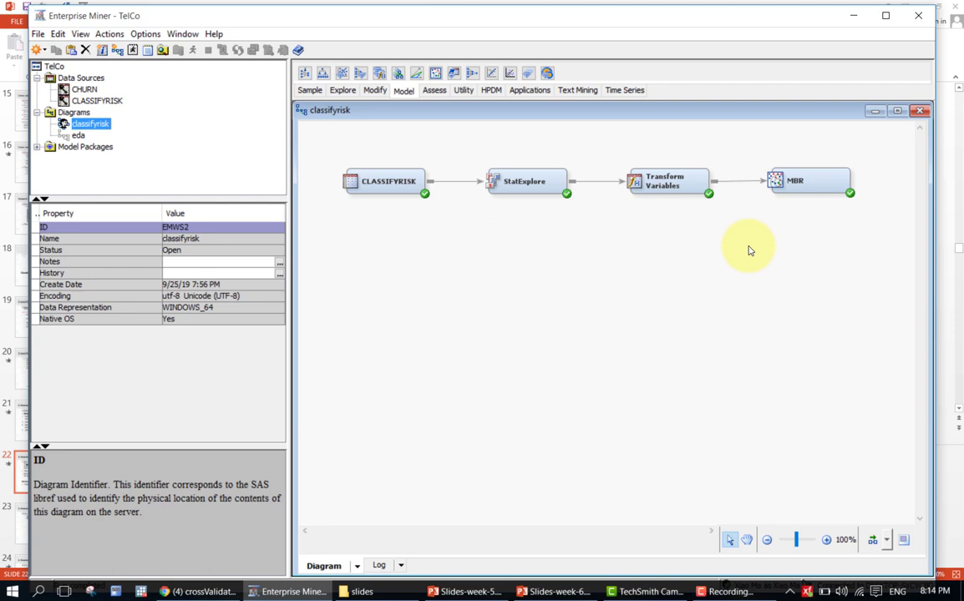
# Browse the TRAIN table (EMWS2.MBR_TRAIN) in the MBR node's exported data
pyautogui.click(793, 182)
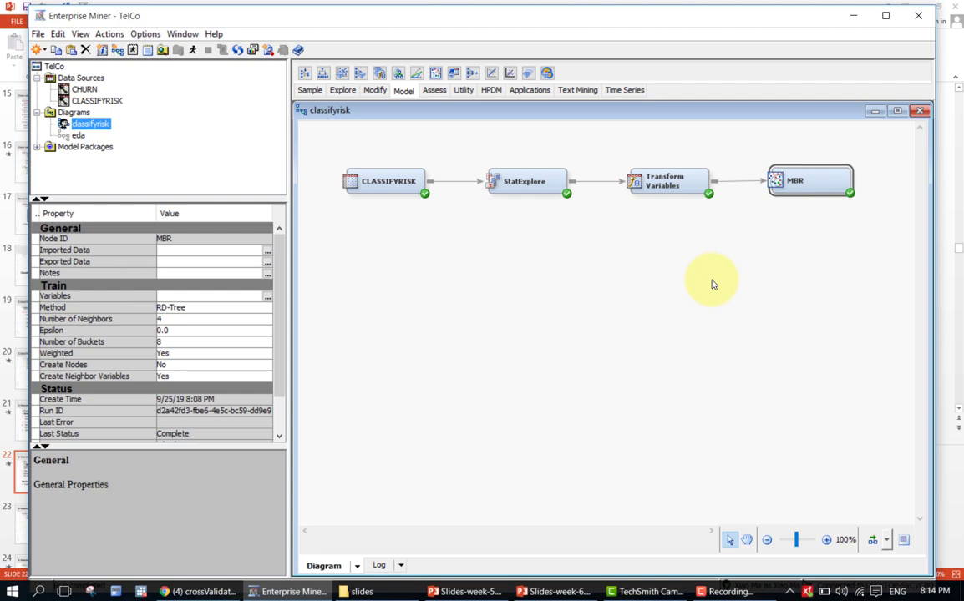
pyautogui.click(266, 263)
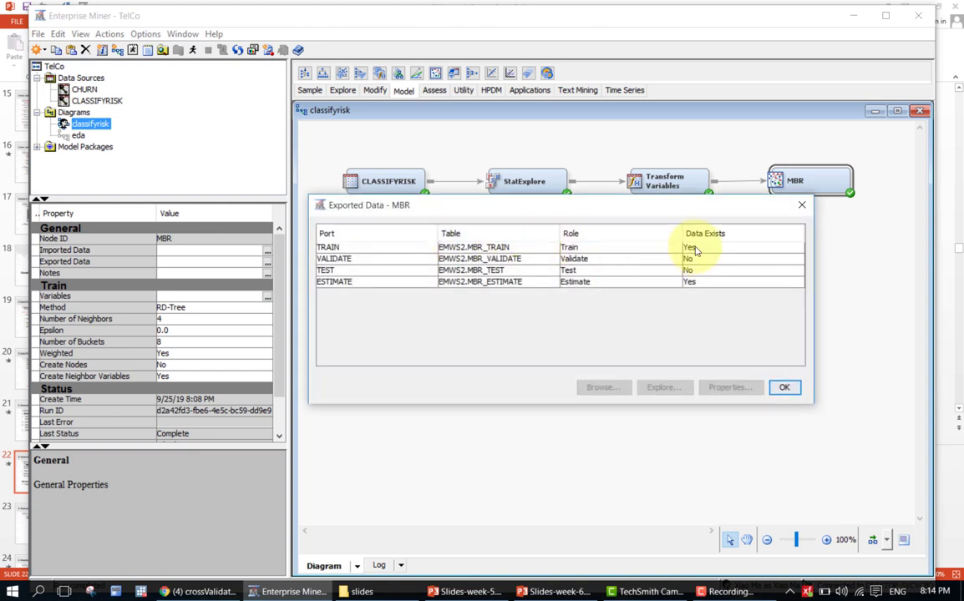
pyautogui.click(639, 249)
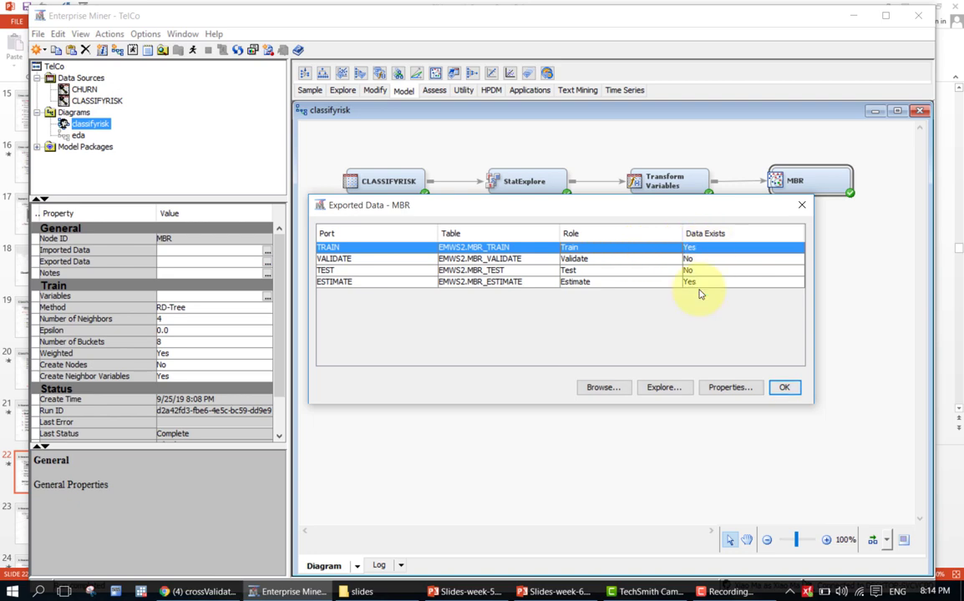
pyautogui.click(603, 388)
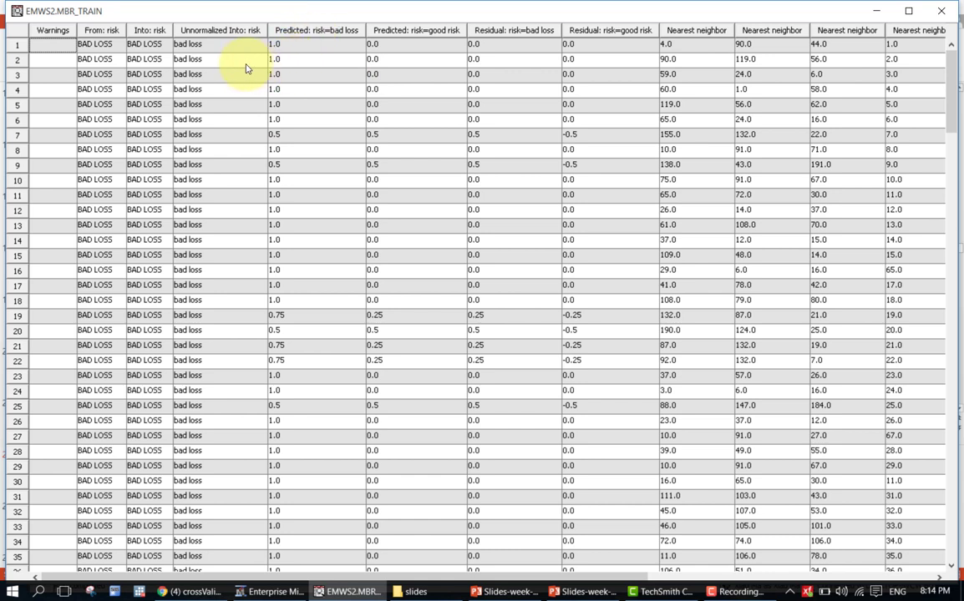
# Examine the first record's predicted risk probabilities, residuals, nearest neighbors, original inputs and transformed age and income
pyautogui.click(293, 48)
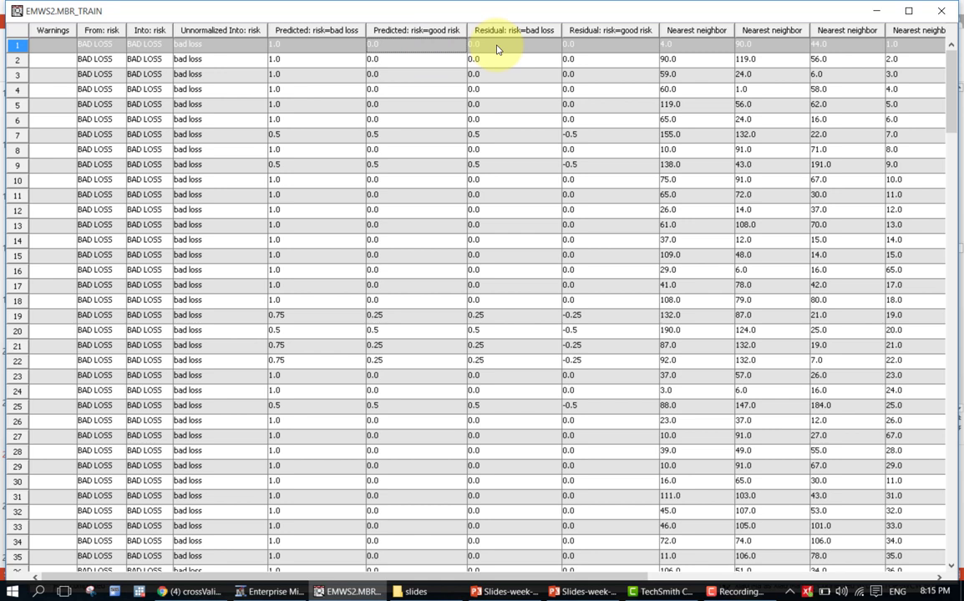
pyautogui.click(340, 49)
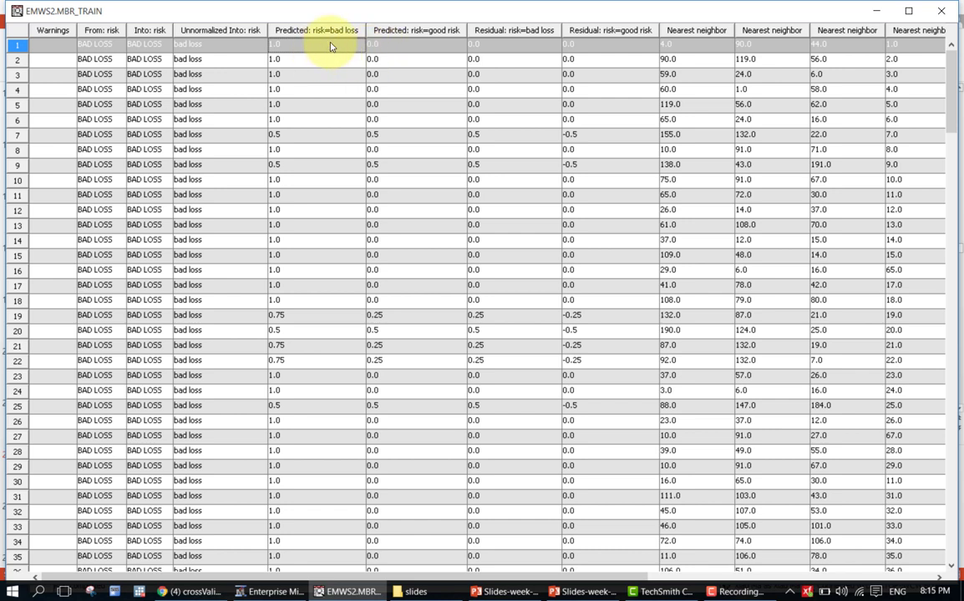
pyautogui.click(390, 47)
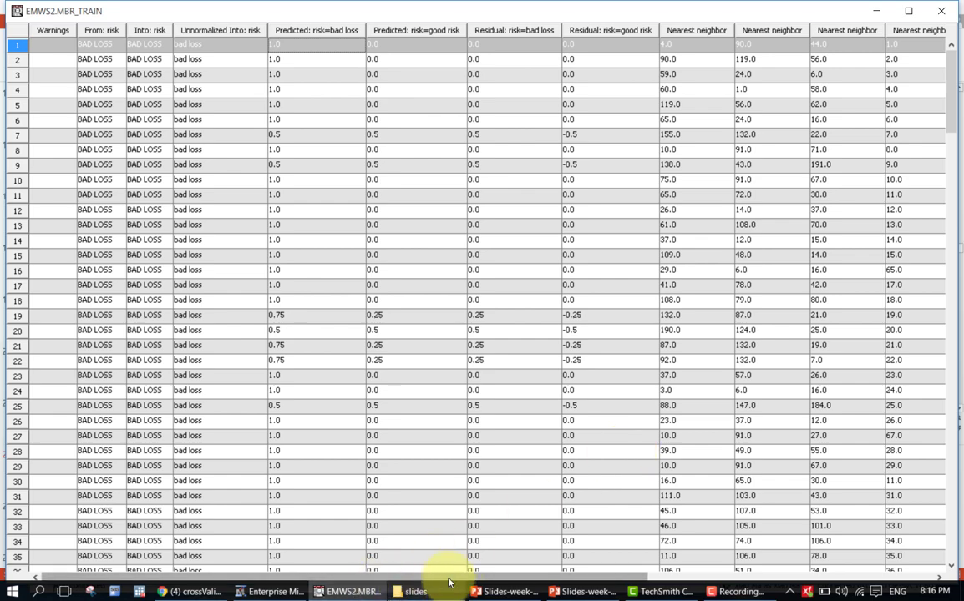
pyautogui.moveTo(468, 578); pyautogui.dragTo(860, 578)
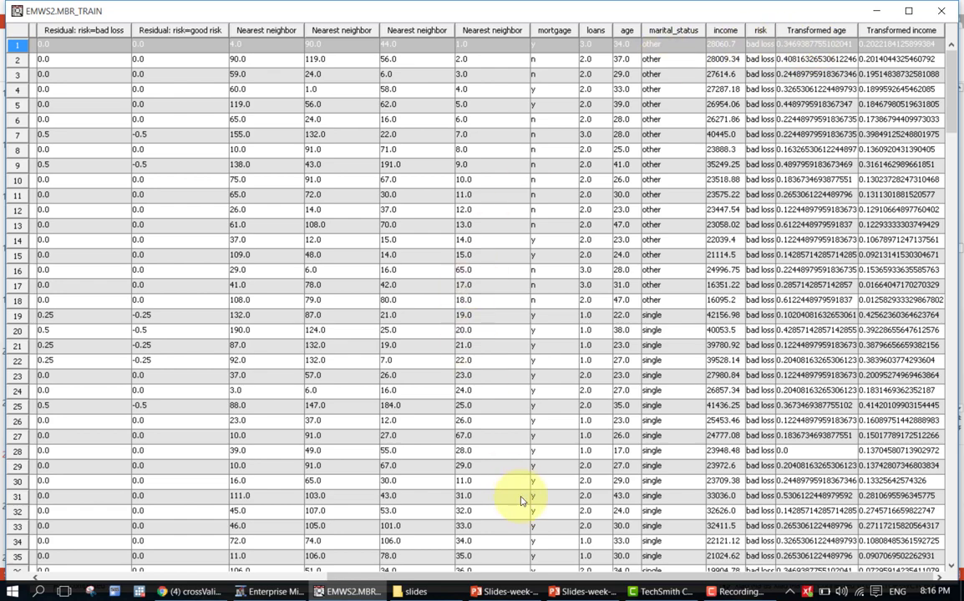
pyautogui.moveTo(482, 579); pyautogui.dragTo(161, 575)
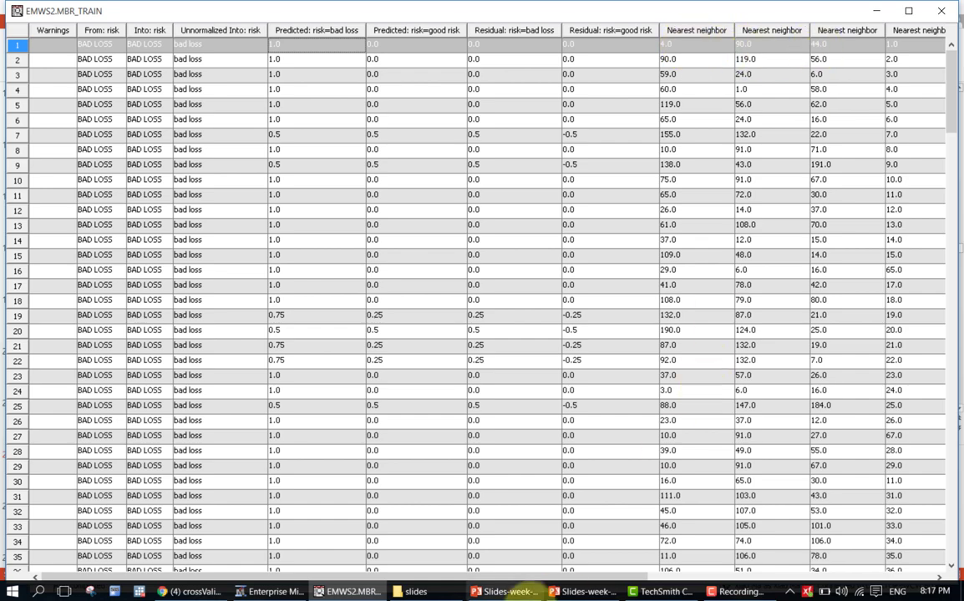
pyautogui.moveTo(541, 576); pyautogui.dragTo(430, 576)
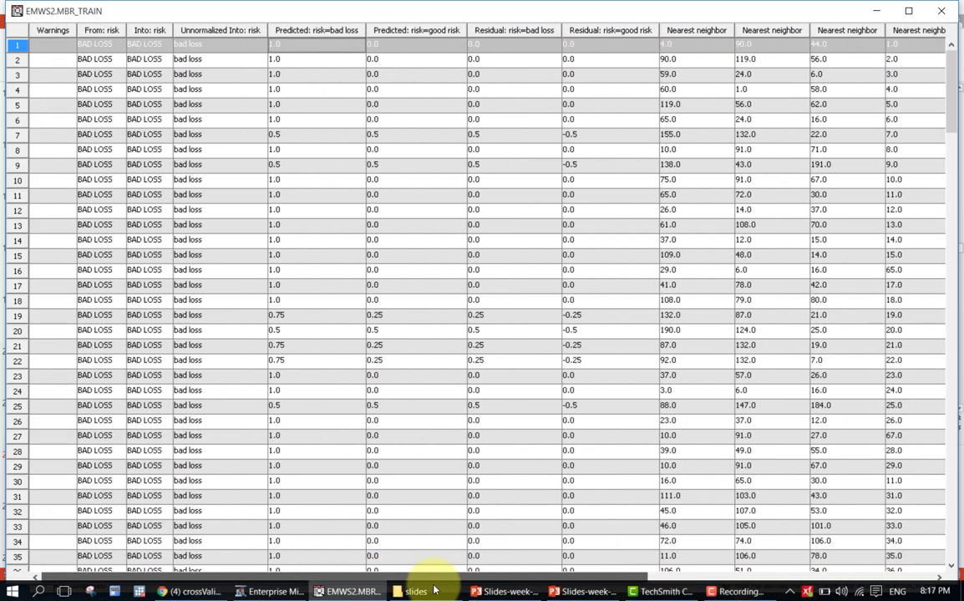
# Inspect the first record's nearest neighbors, records 4, 44 and 90, comparing their risk, transformed age and transformed income
pyautogui.click(17, 87)
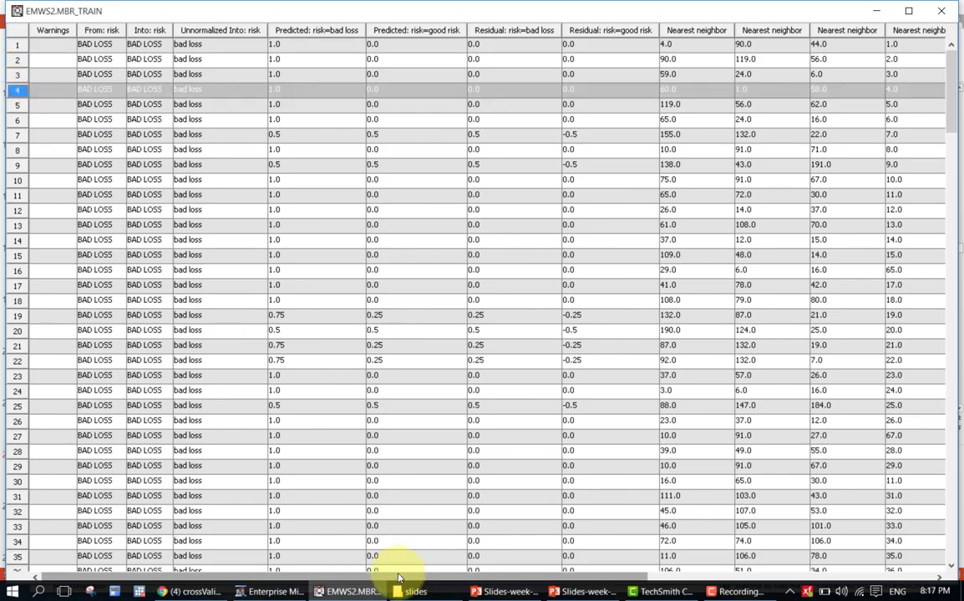
pyautogui.moveTo(400, 576); pyautogui.dragTo(710, 578)
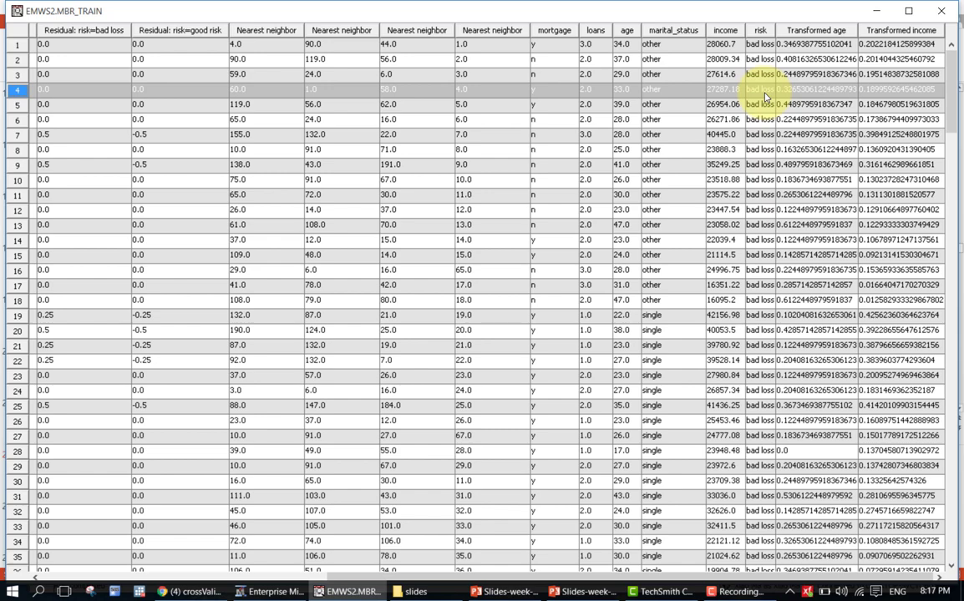
pyautogui.scroll(-7, 284, 417)
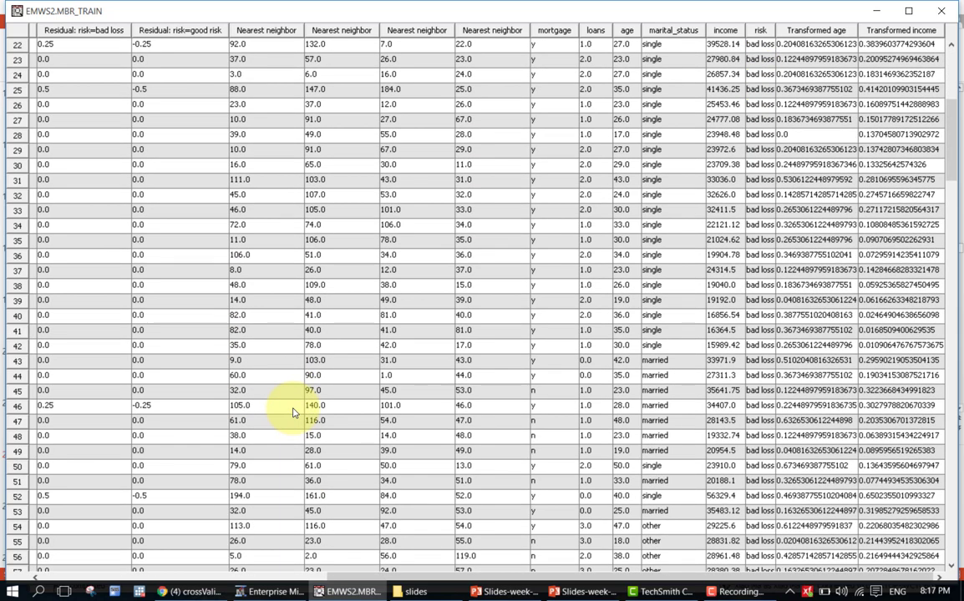
pyautogui.click(19, 376)
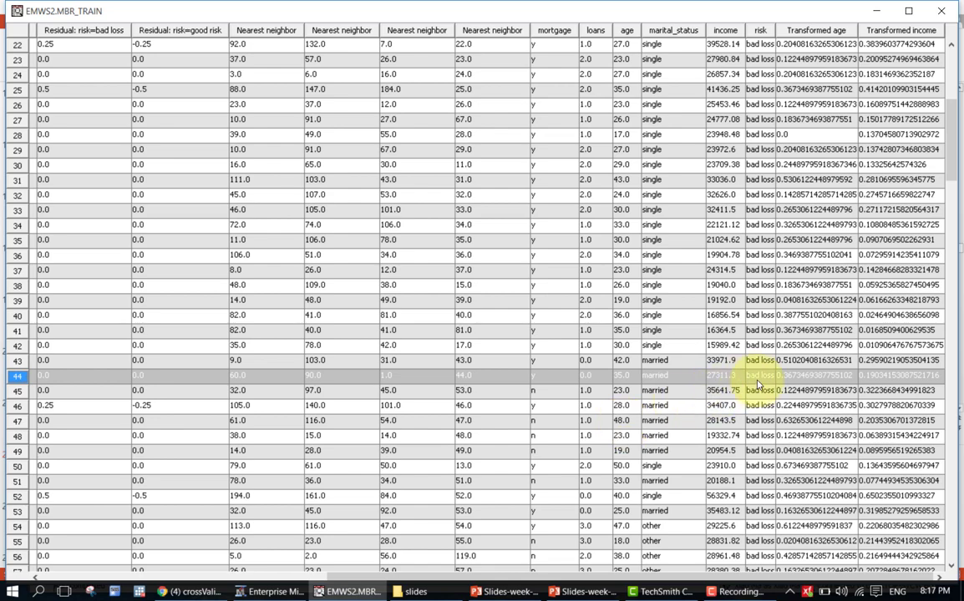
pyautogui.scroll(-10, 209, 472)
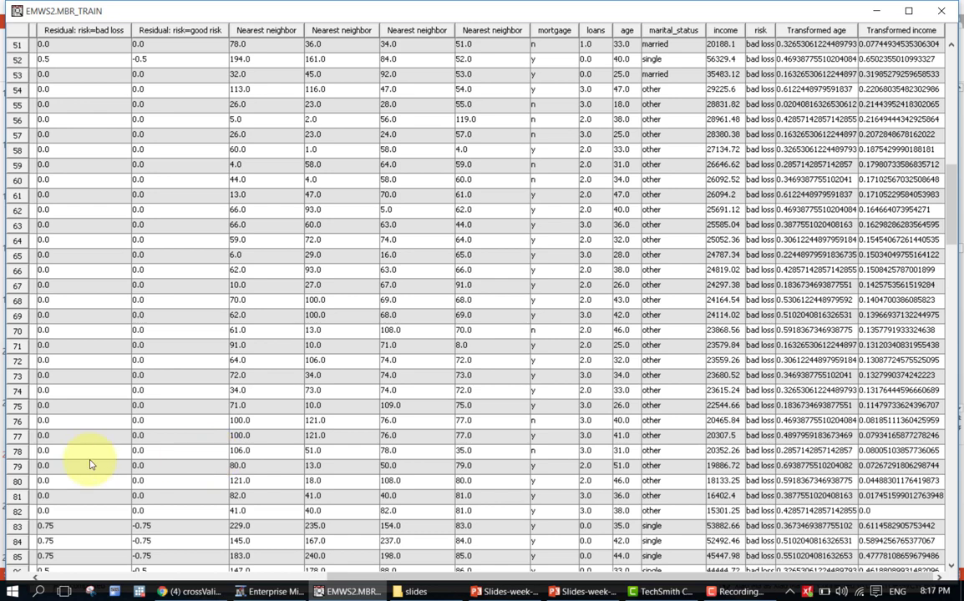
pyautogui.scroll(-3, 91, 465)
pyautogui.click(17, 481)
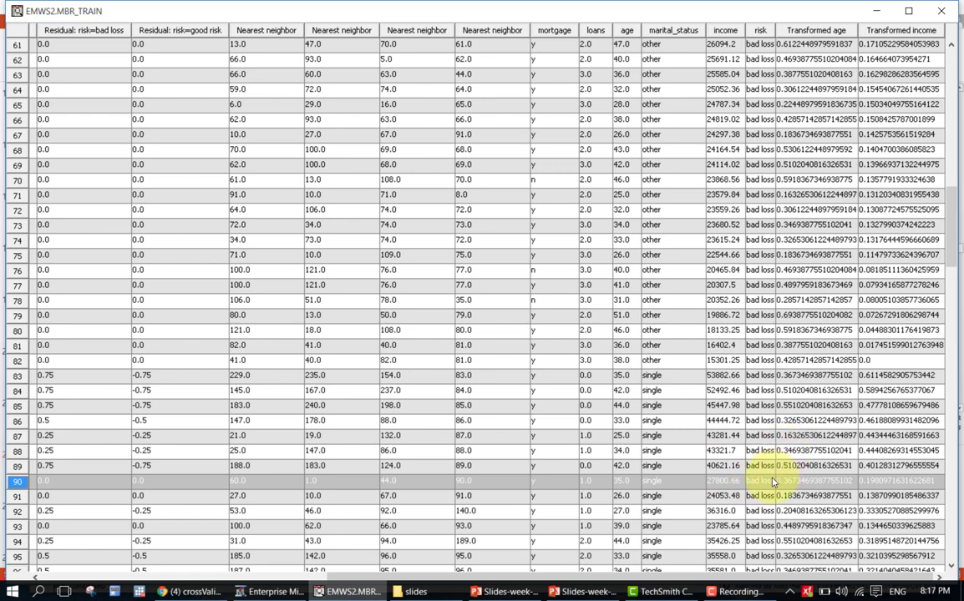
# Check the good-risk records from row 124 to 138, and close the training table and the Exported Data dialog
pyautogui.scroll(-2, 760, 496)
pyautogui.scroll(-16, 760, 499)
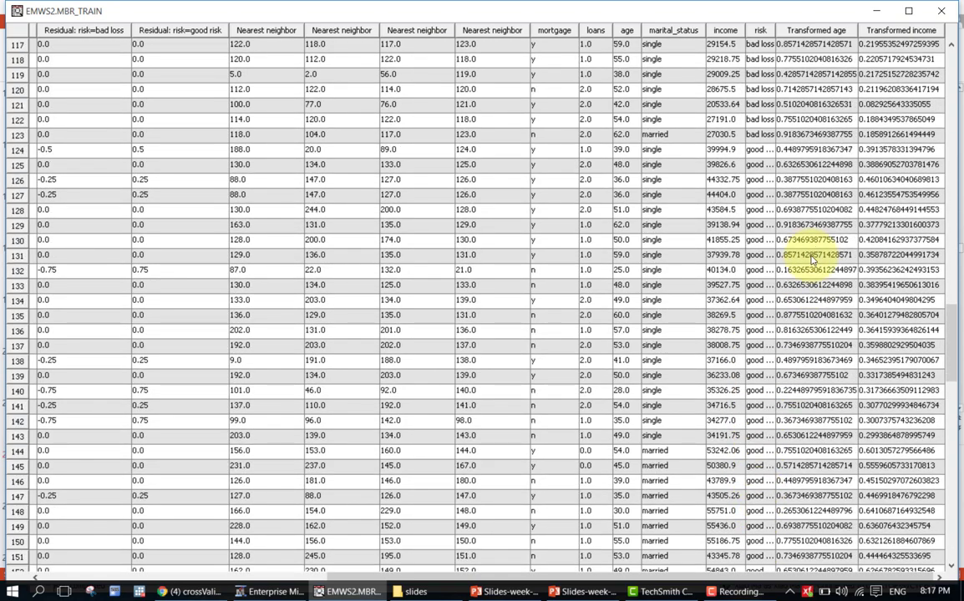
pyautogui.moveTo(762, 149); pyautogui.dragTo(760, 359)
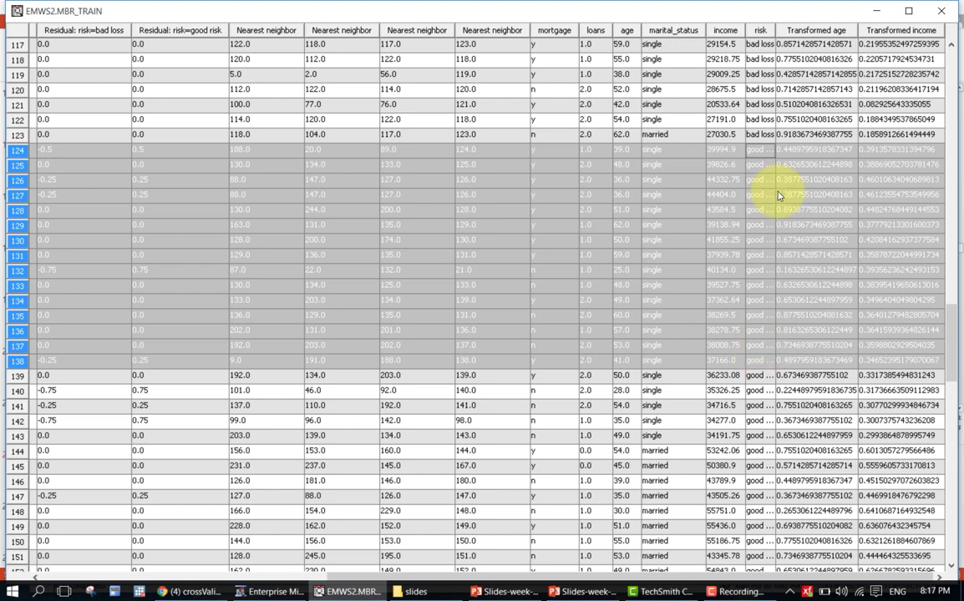
pyautogui.click(763, 151)
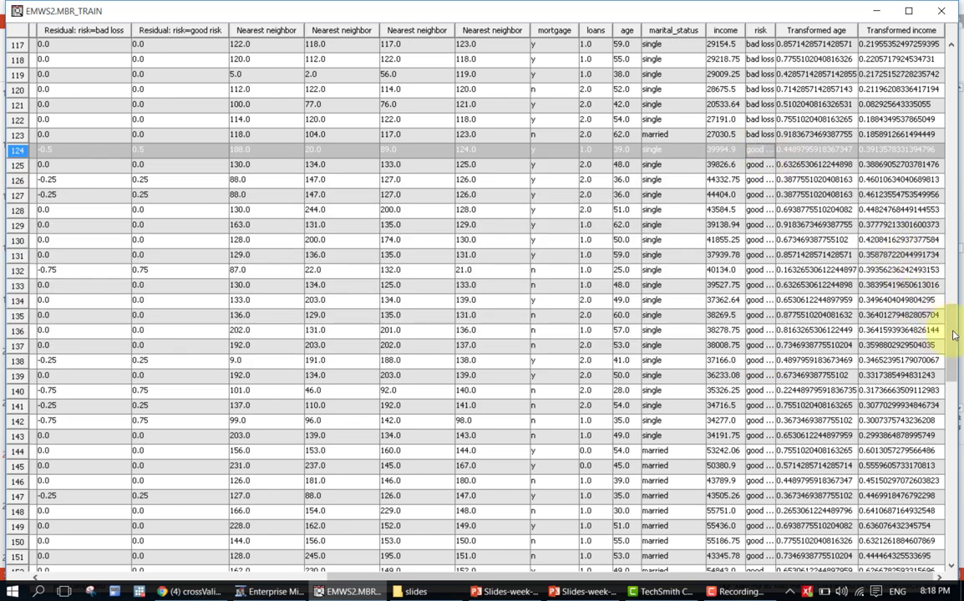
pyautogui.moveTo(948, 355); pyautogui.dragTo(959, 142)
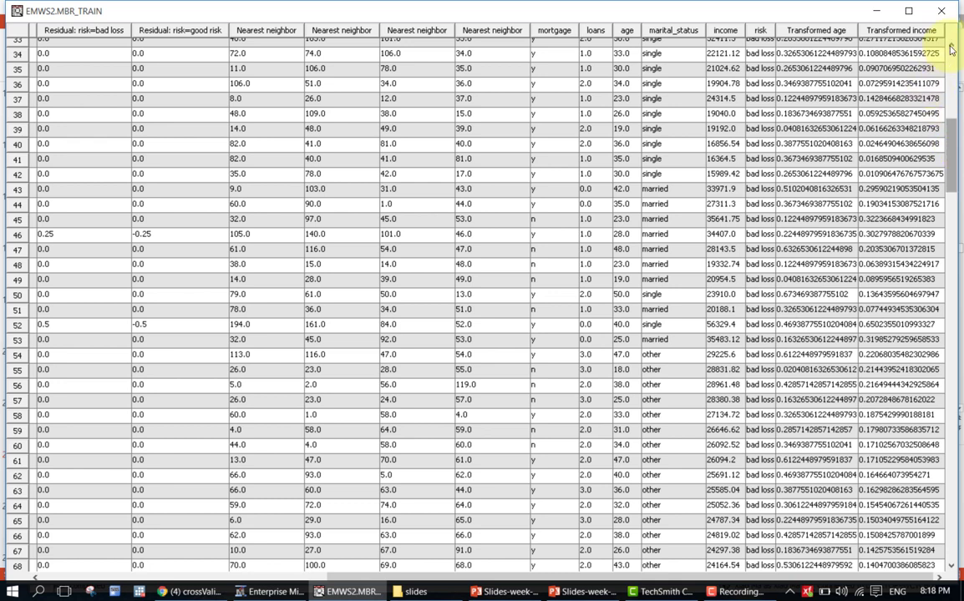
pyautogui.click(943, 12)
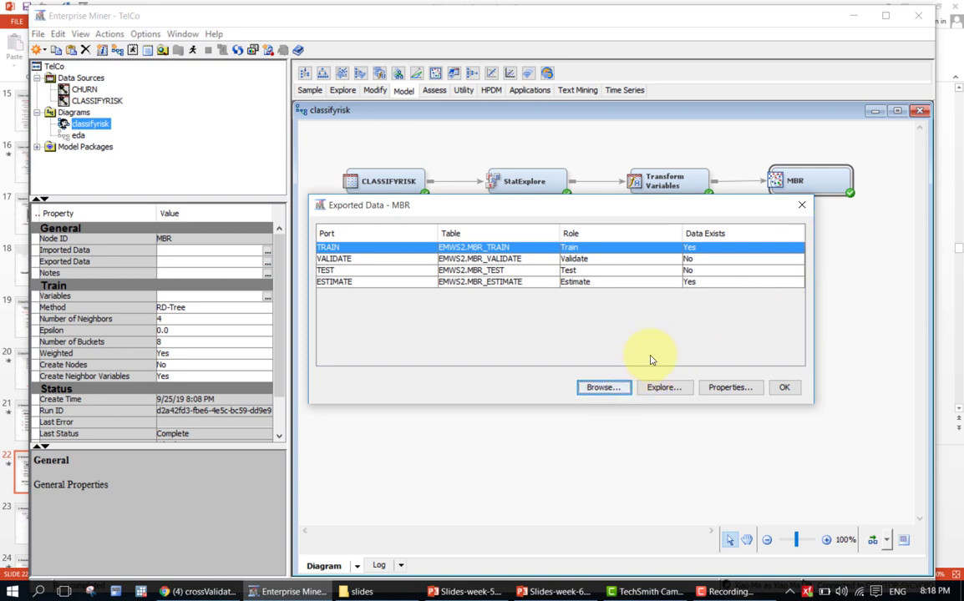
pyautogui.click(801, 205)
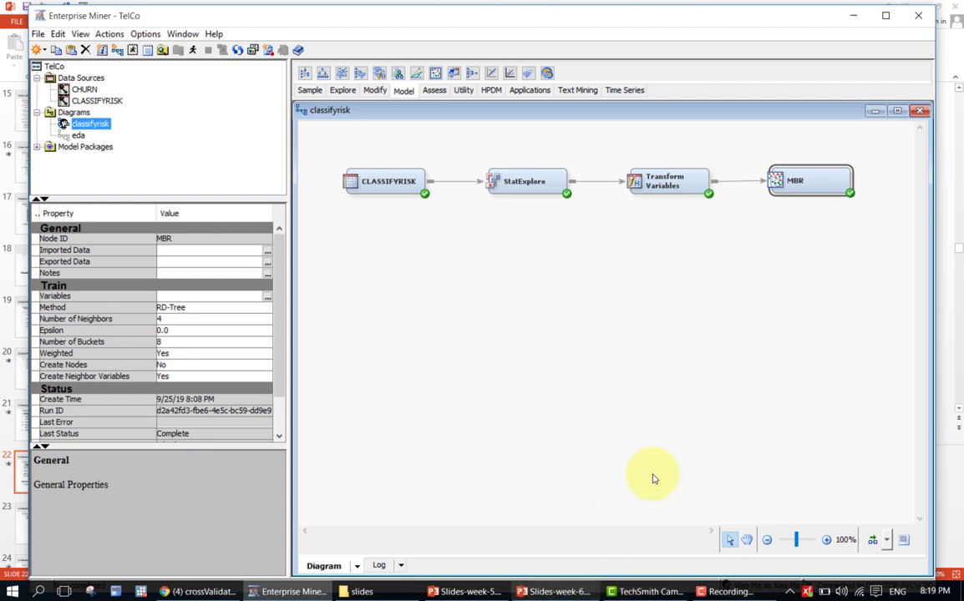
# Close the classifyrisk diagram
pyautogui.click(735, 276)
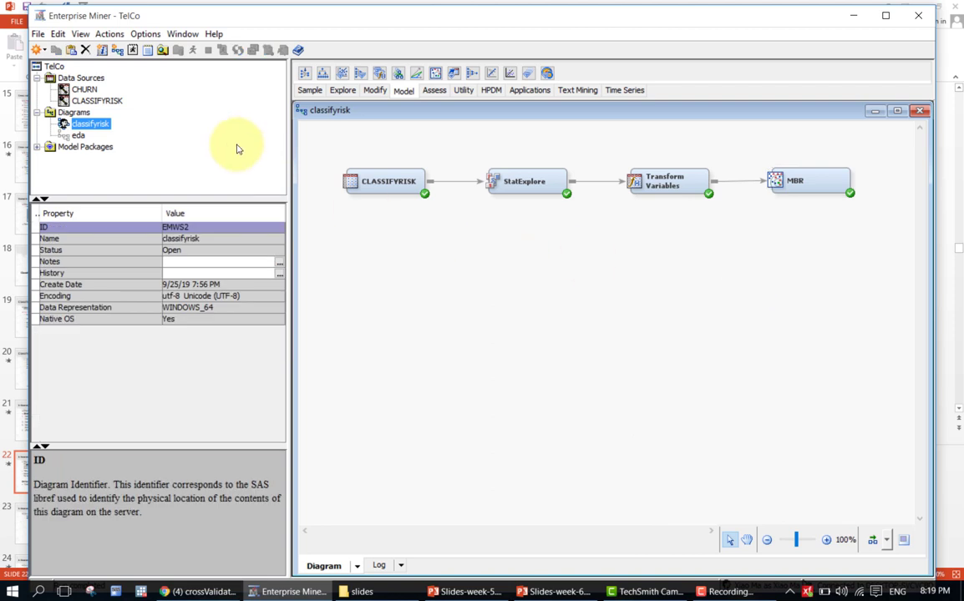
pyautogui.click(38, 36)
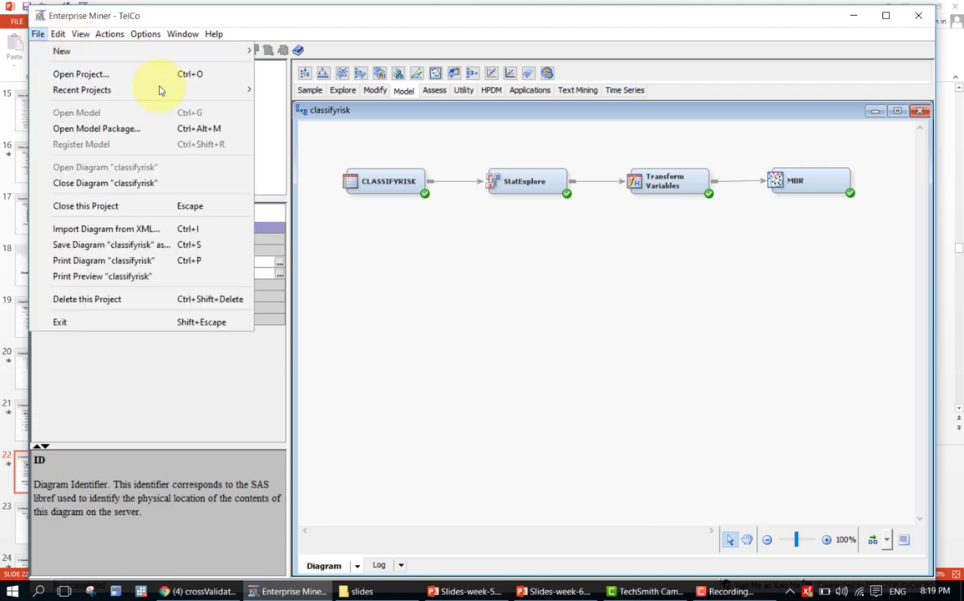
pyautogui.click(517, 216)
pyautogui.click(920, 112)
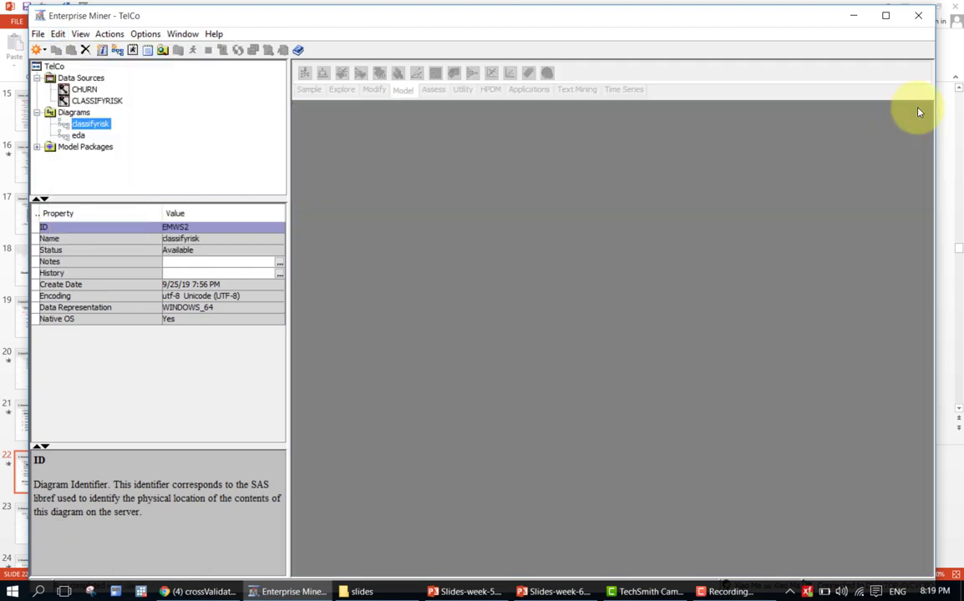
# Switch to the Slides-week-5 presentation in PowerPoint and look through the k-Nearest Neighbor Algorithm slides 22 to 24
pyautogui.click(853, 15)
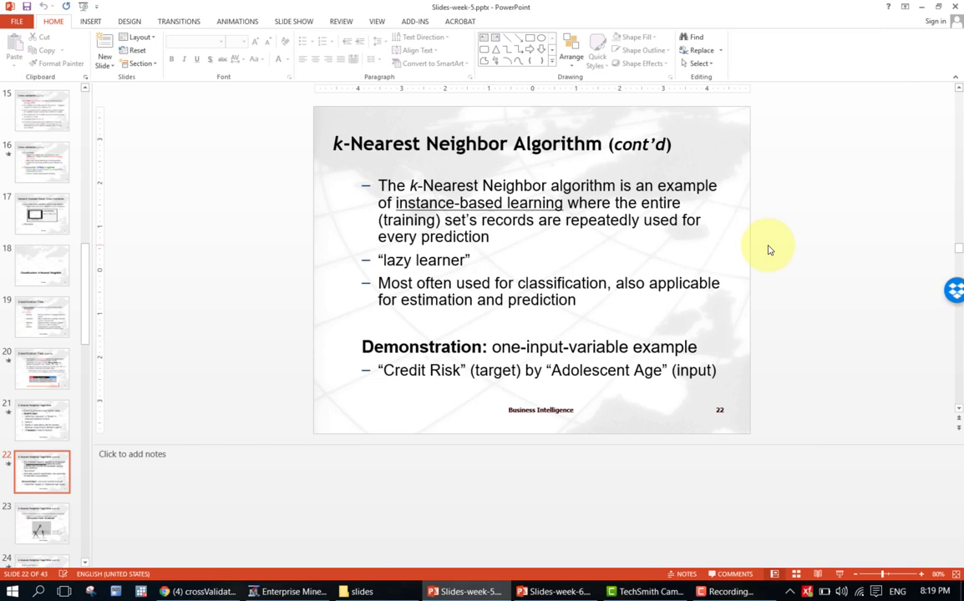
pyautogui.scroll(-2, 807, 262)
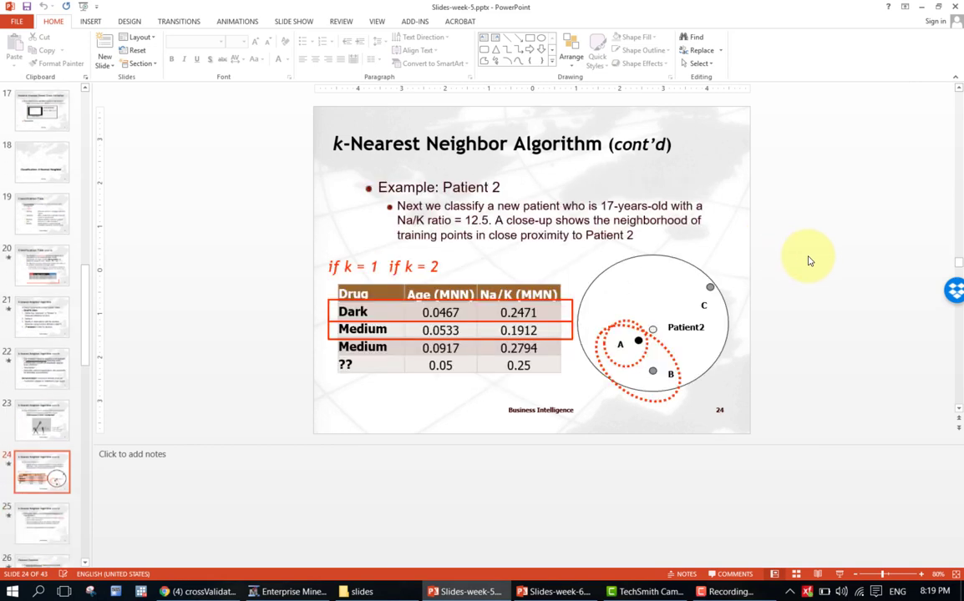
pyautogui.scroll(3, 807, 260)
pyautogui.scroll(-1, 808, 261)
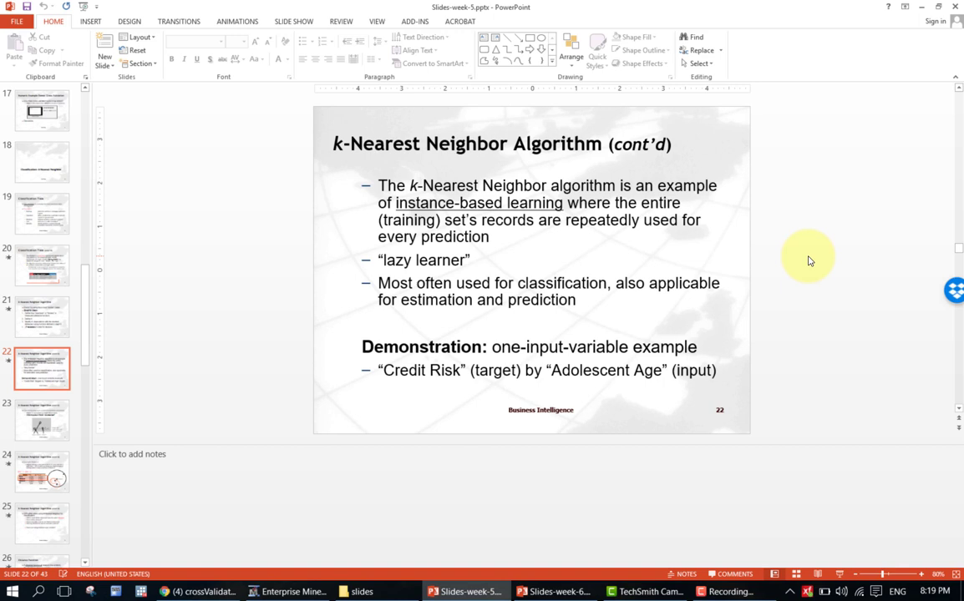
pyautogui.press('pagedown')
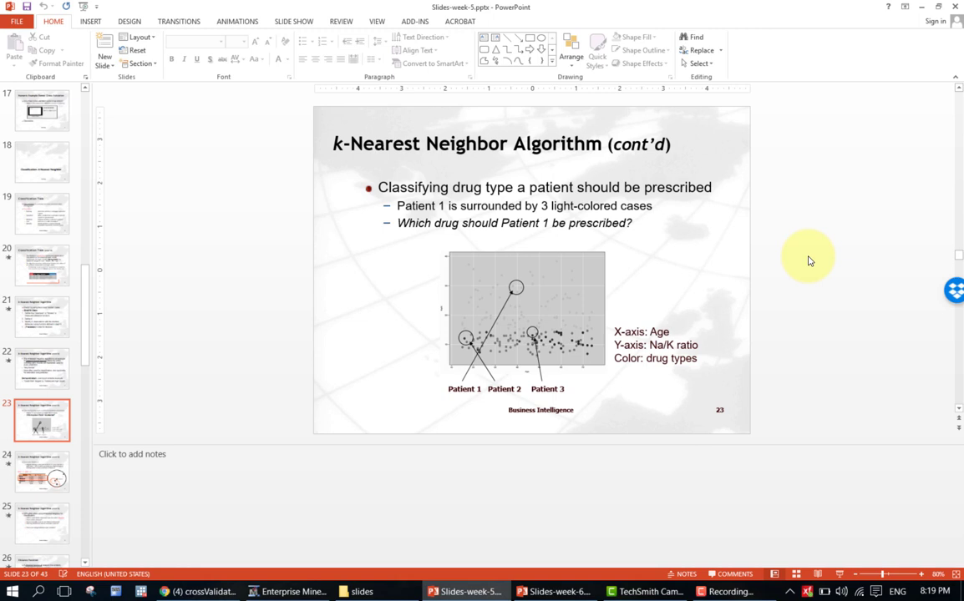
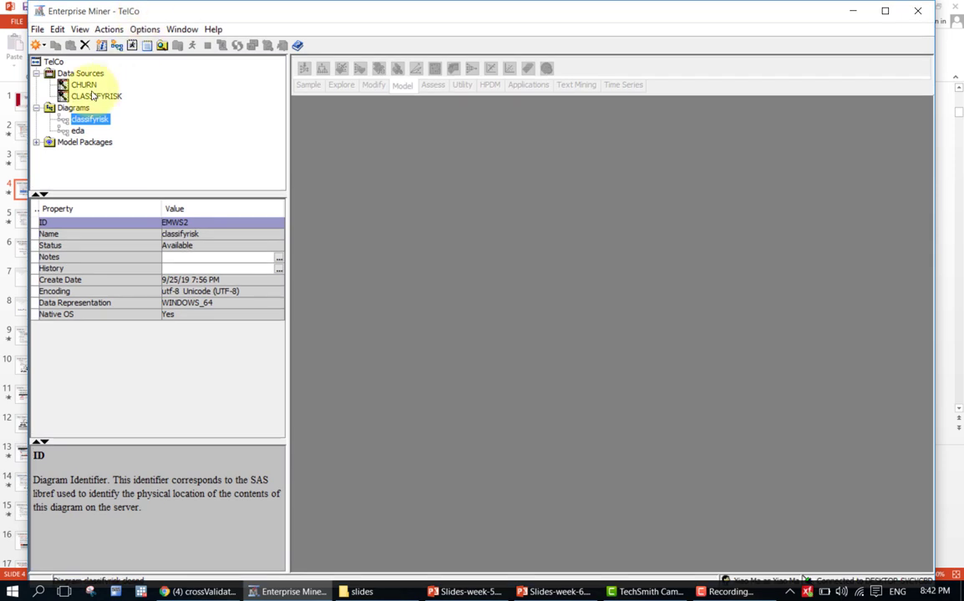
# Start a new data source from a SAS table, choosing Pva97nk from the Mylib library, and proceed to the metadata advisor options
pyautogui.click(70, 74)
pyautogui.rightClick(71, 74)
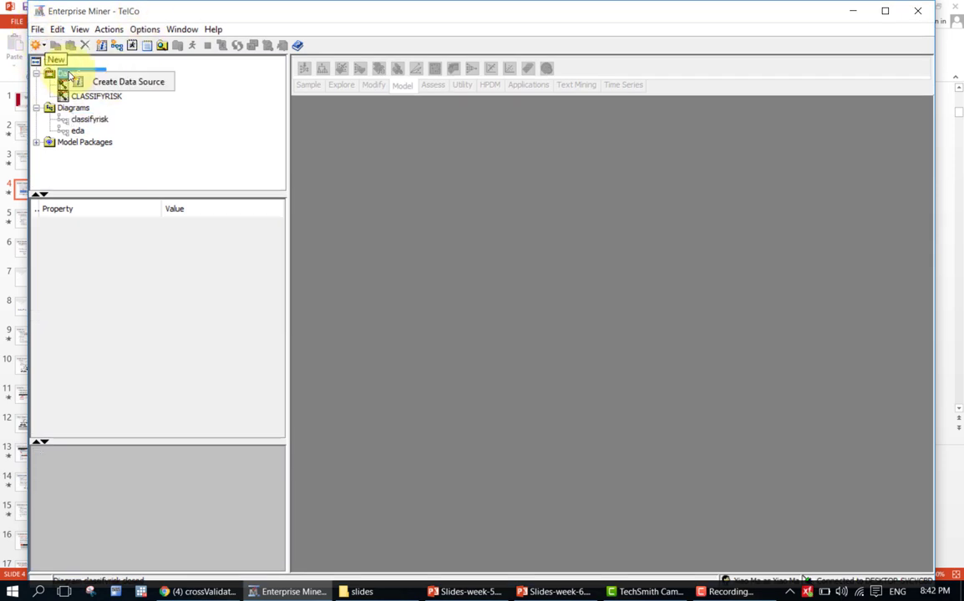
pyautogui.click(94, 83)
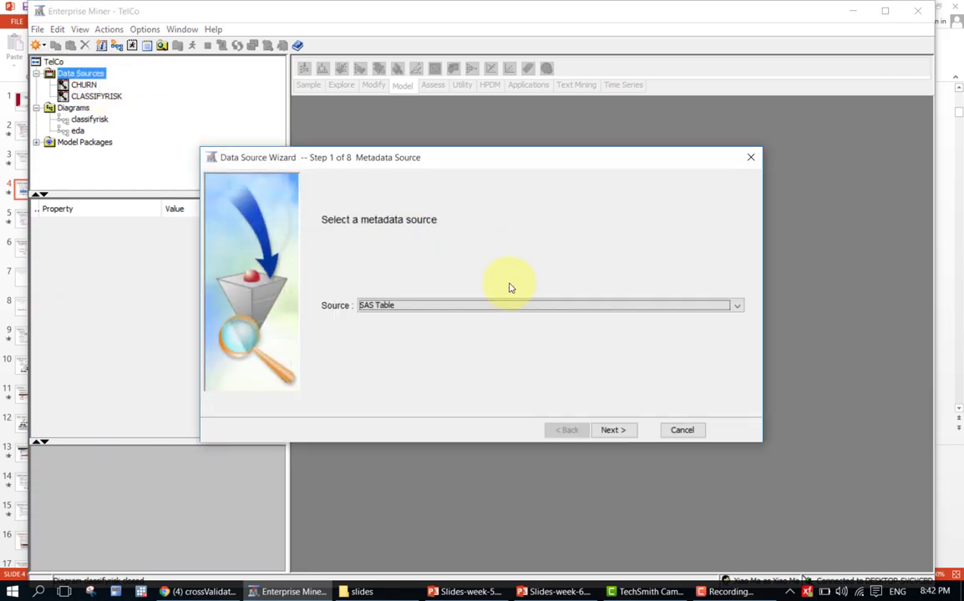
pyautogui.click(622, 432)
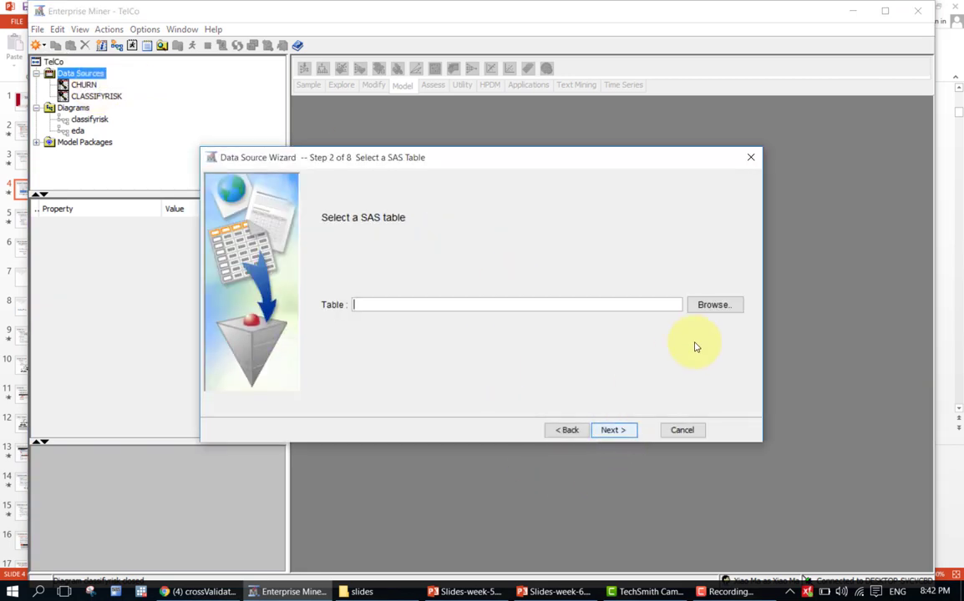
pyautogui.click(713, 306)
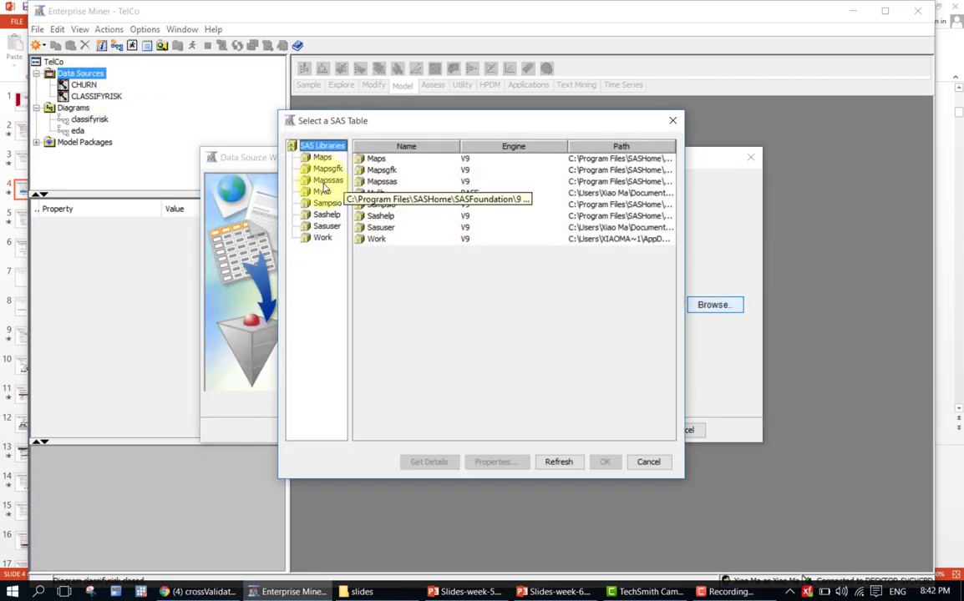
pyautogui.click(322, 192)
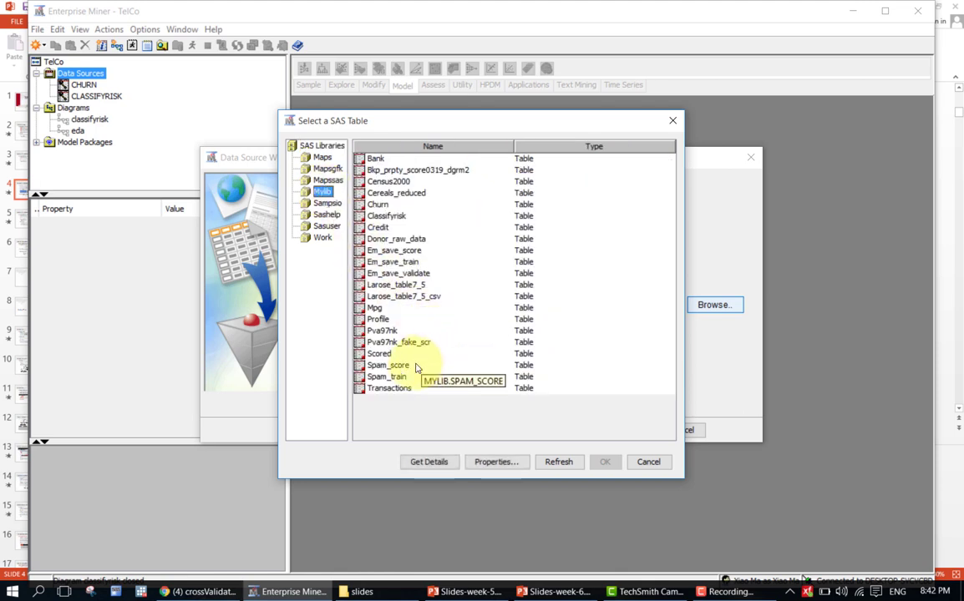
pyautogui.click(384, 331)
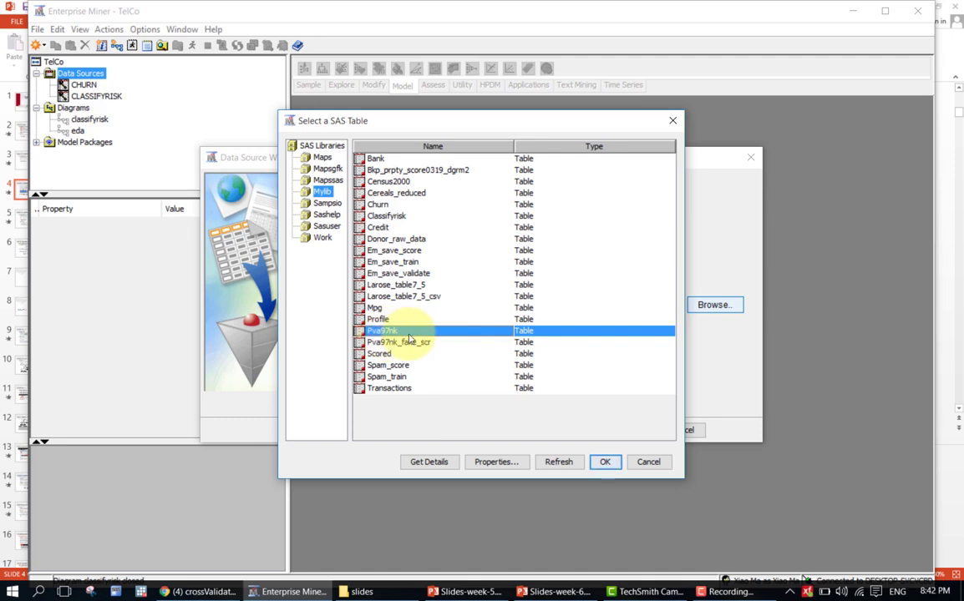
pyautogui.click(601, 463)
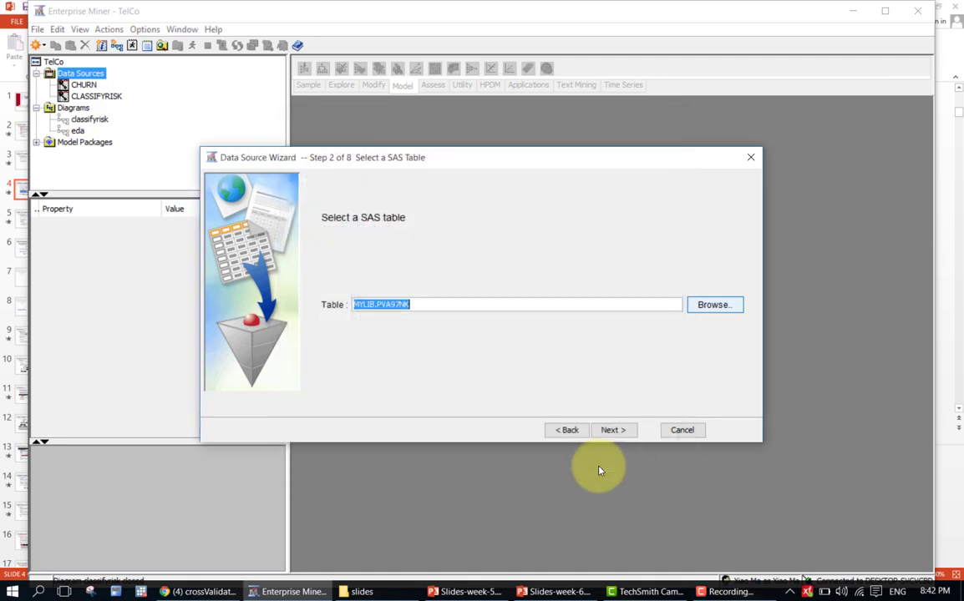
pyautogui.click(610, 430)
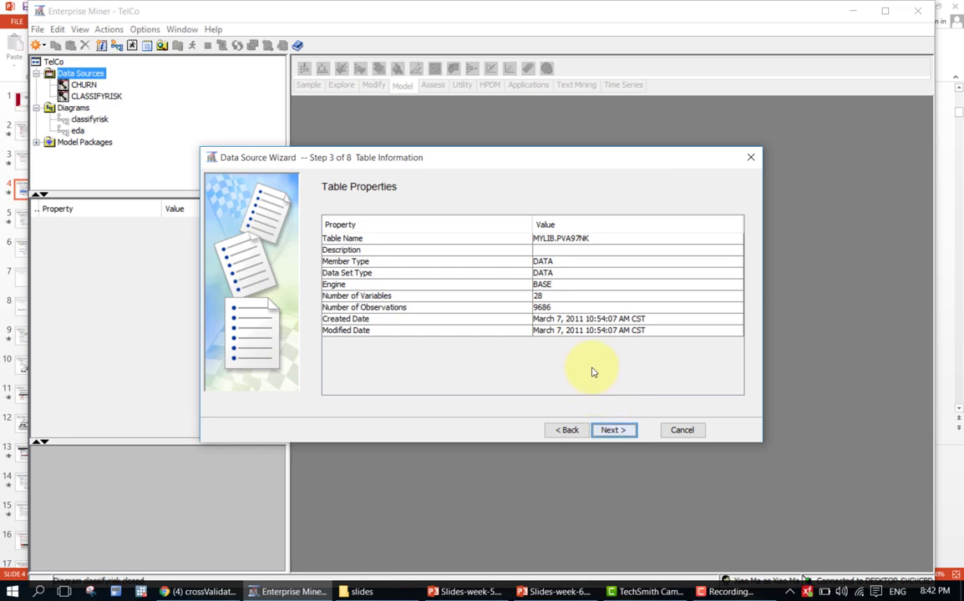
pyautogui.click(610, 430)
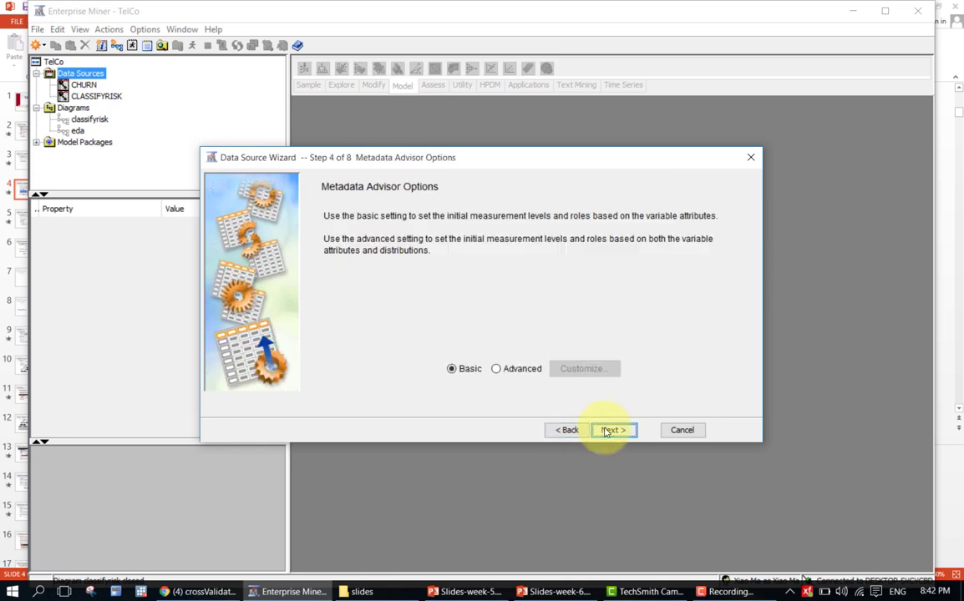
# Use the Advanced metadata advisor with a Reject Levels Count Threshold of 100, and continue to the column metadata
pyautogui.click(522, 370)
pyautogui.click(576, 369)
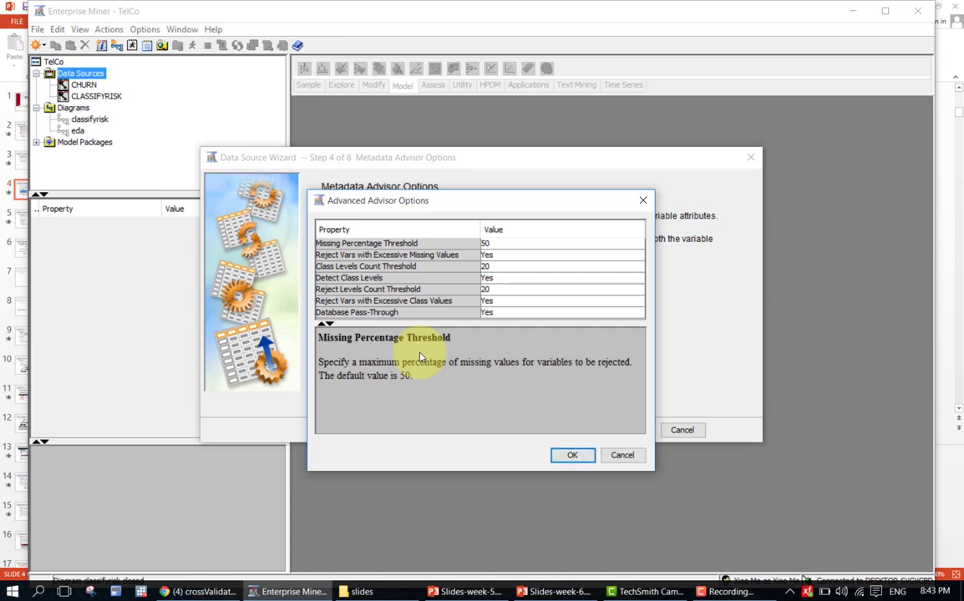
pyautogui.click(496, 290)
pyautogui.write('100')
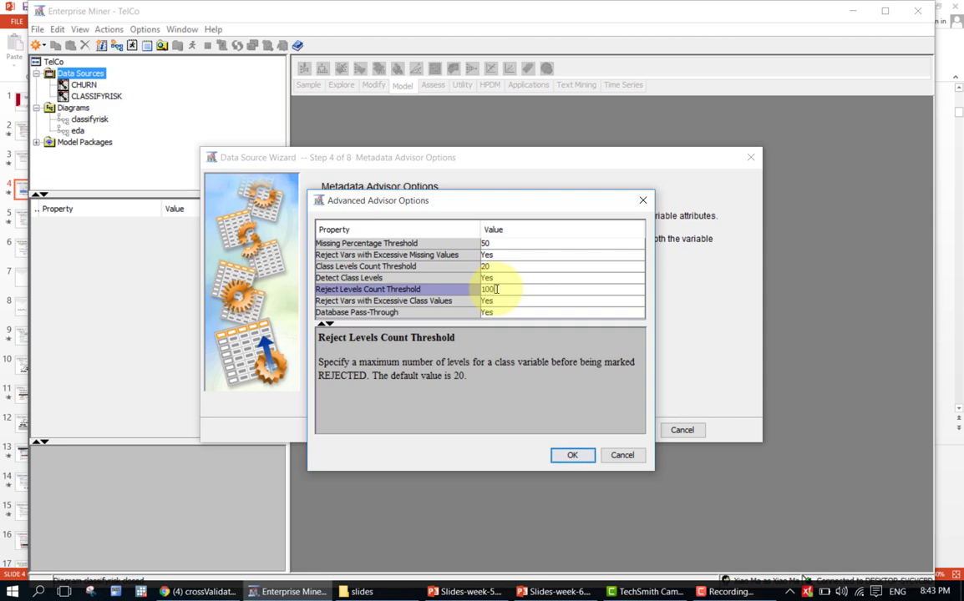
pyautogui.press('Return')
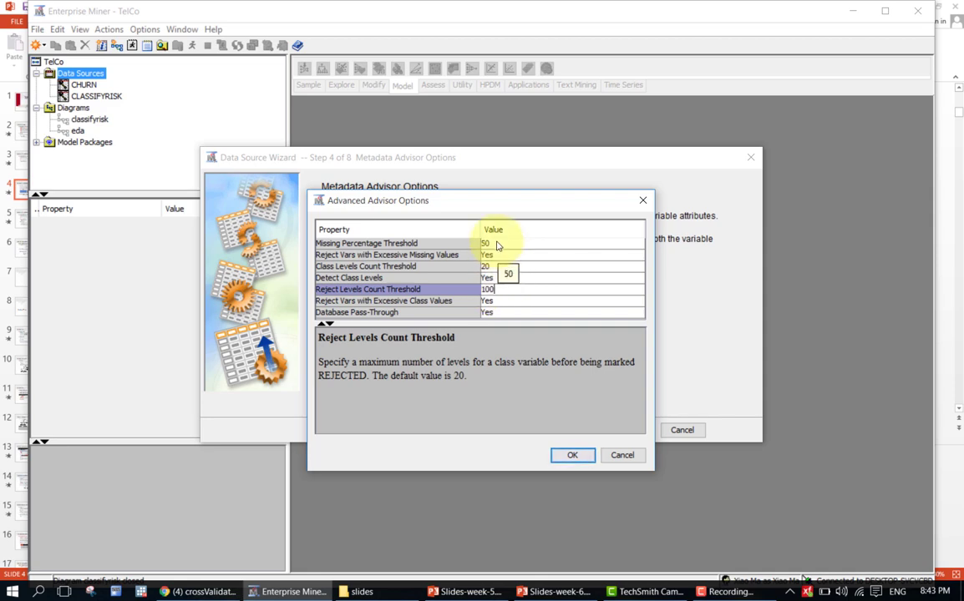
pyautogui.click(496, 243)
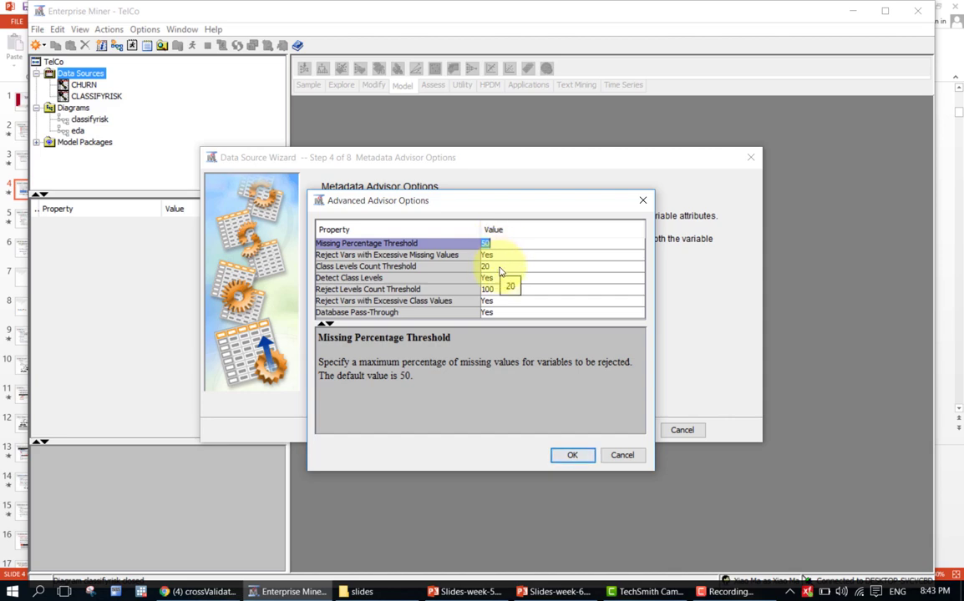
pyautogui.click(499, 266)
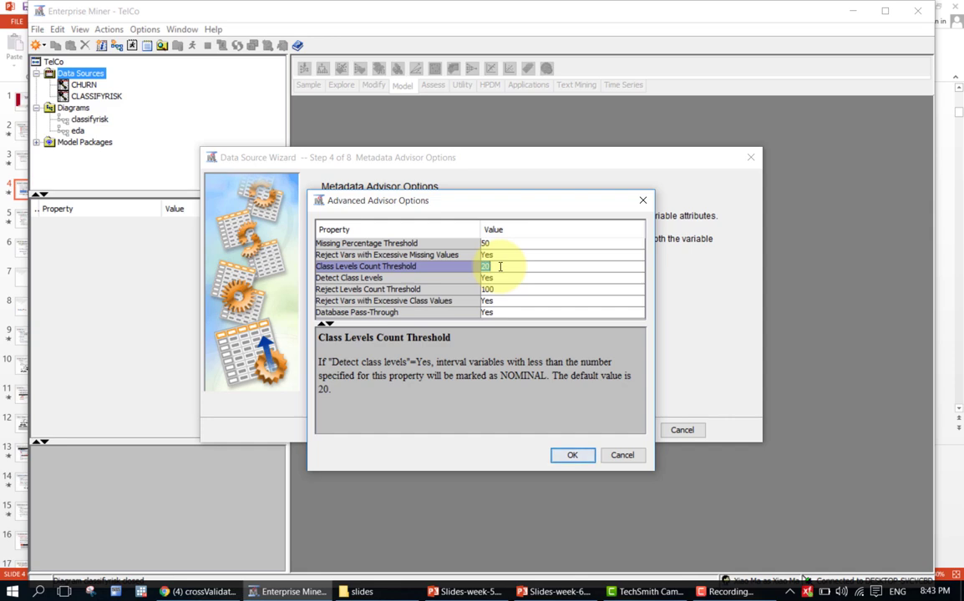
pyautogui.click(570, 461)
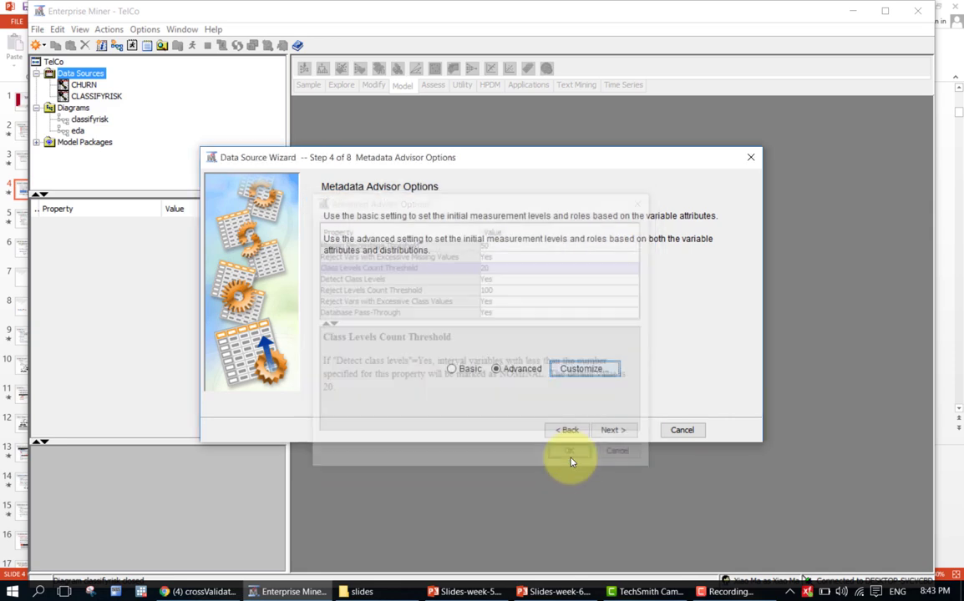
pyautogui.click(610, 431)
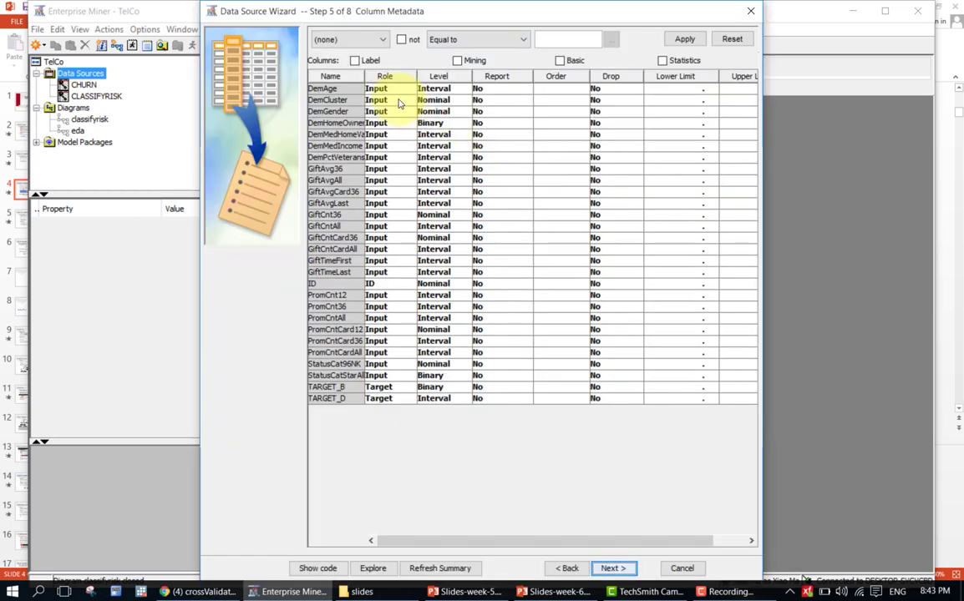
# Widen the variable name column to show full names and set the role of TARGET_D to Rejected
pyautogui.moveTo(364, 76); pyautogui.dragTo(386, 76)
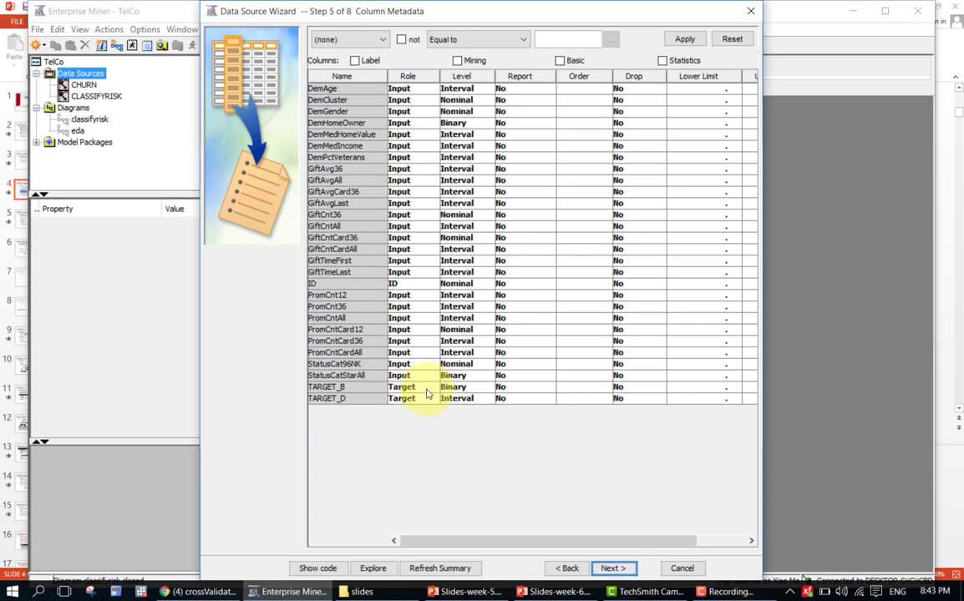
pyautogui.click(421, 400)
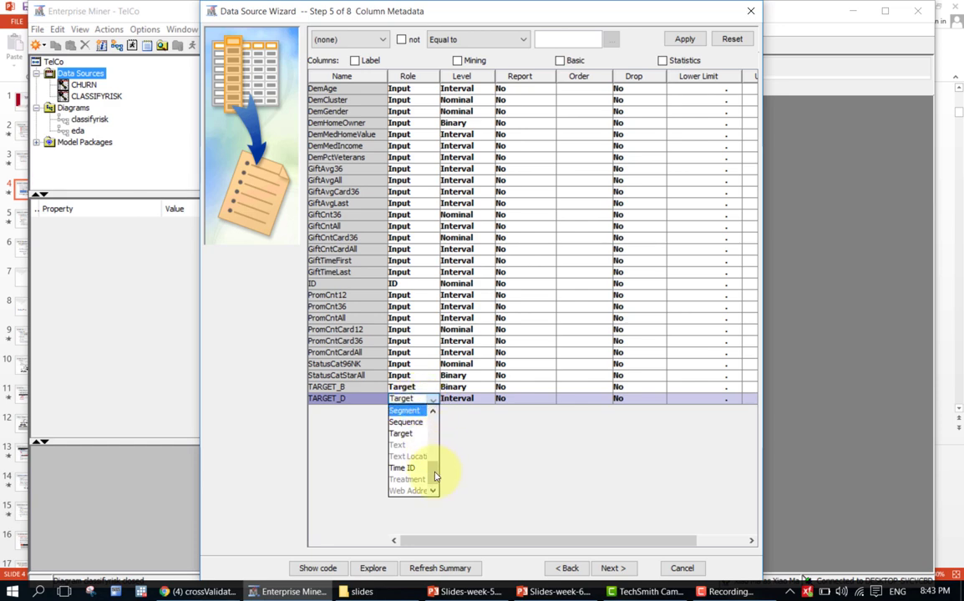
pyautogui.scroll(3, 434, 451)
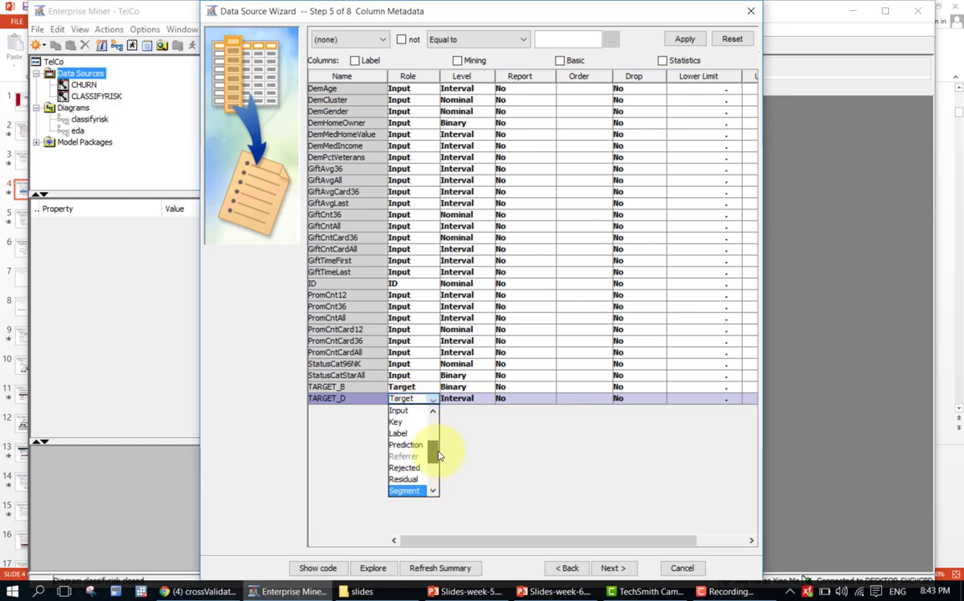
pyautogui.click(404, 468)
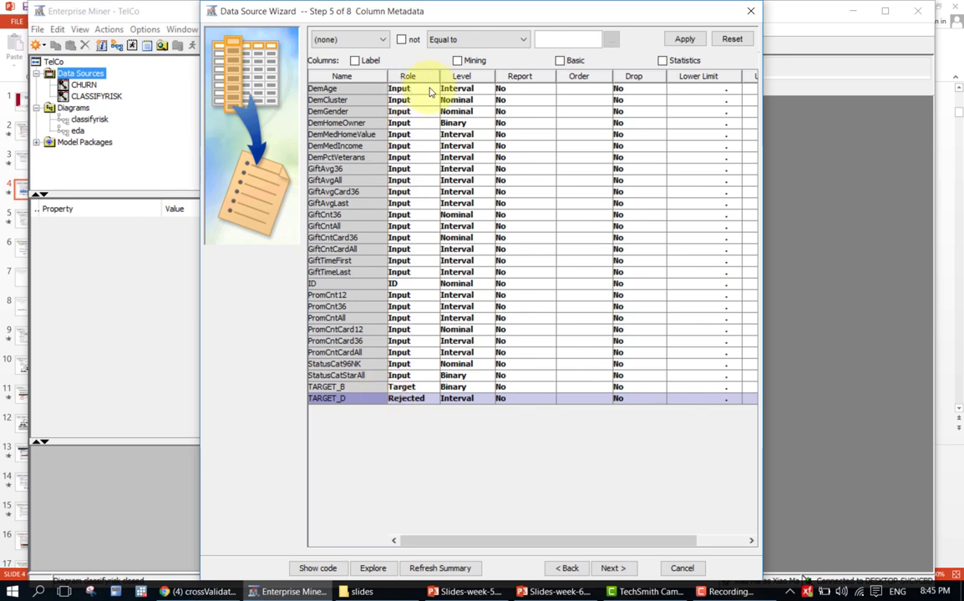
# Sort the variables by measurement level and keep DemCluster's level as Nominal
pyautogui.click(466, 100)
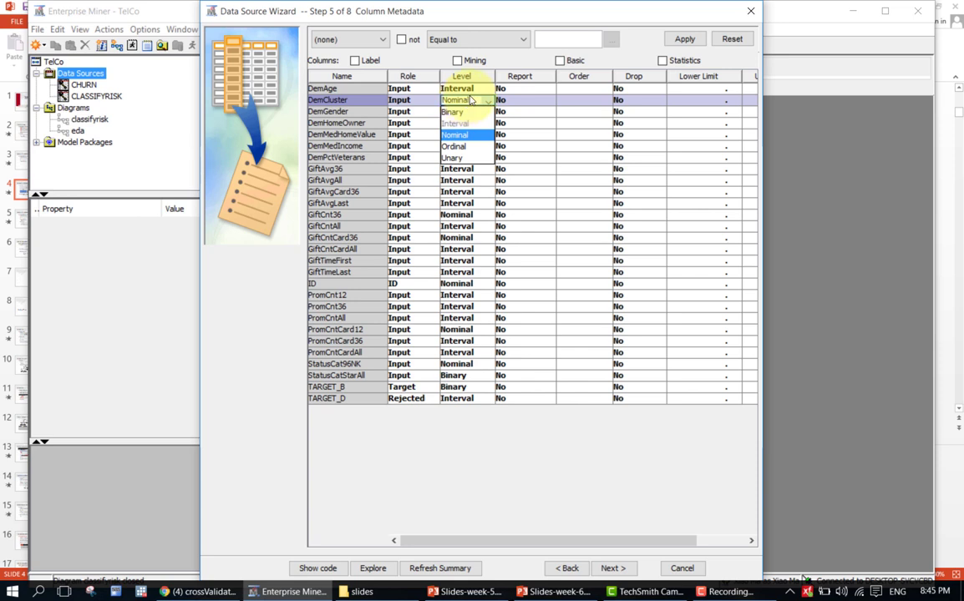
pyautogui.click(507, 93)
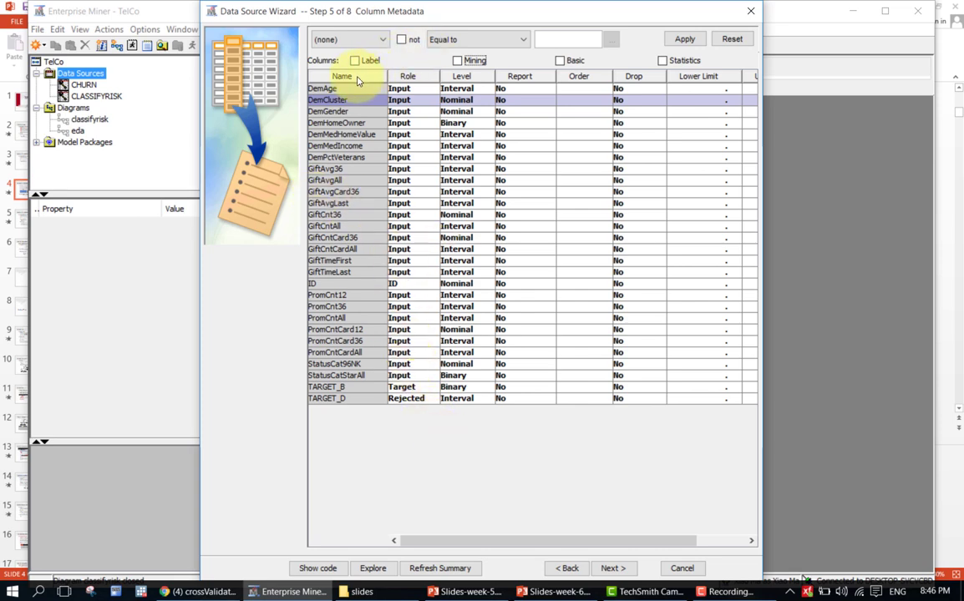
pyautogui.click(463, 76)
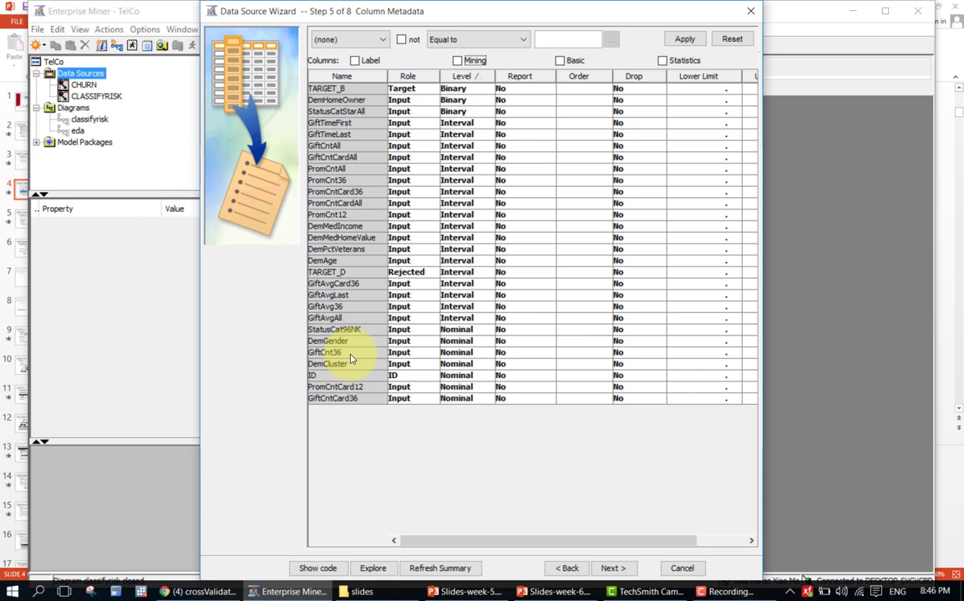
pyautogui.click(452, 365)
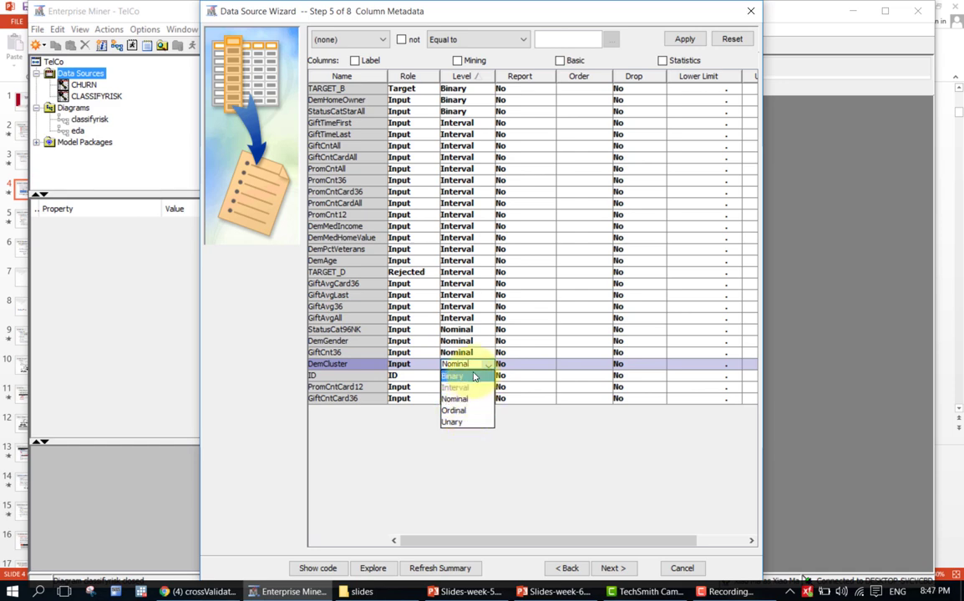
pyautogui.click(473, 396)
# Set the levels of GiftCnt36, PromCntCard12 and GiftCntCard36 to Interval, and re-sort the variables by level to check them
pyautogui.click(460, 352)
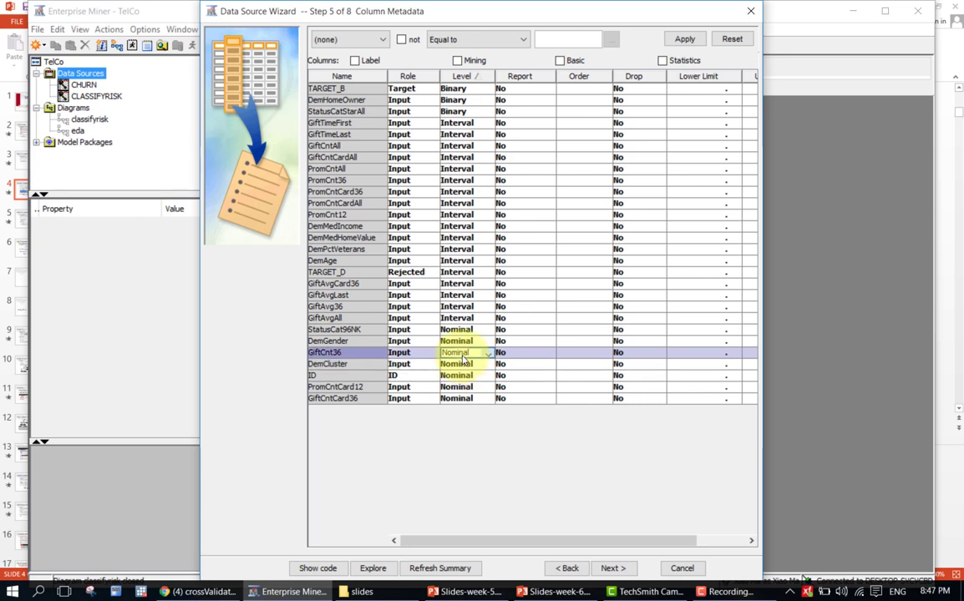
pyautogui.click(460, 353)
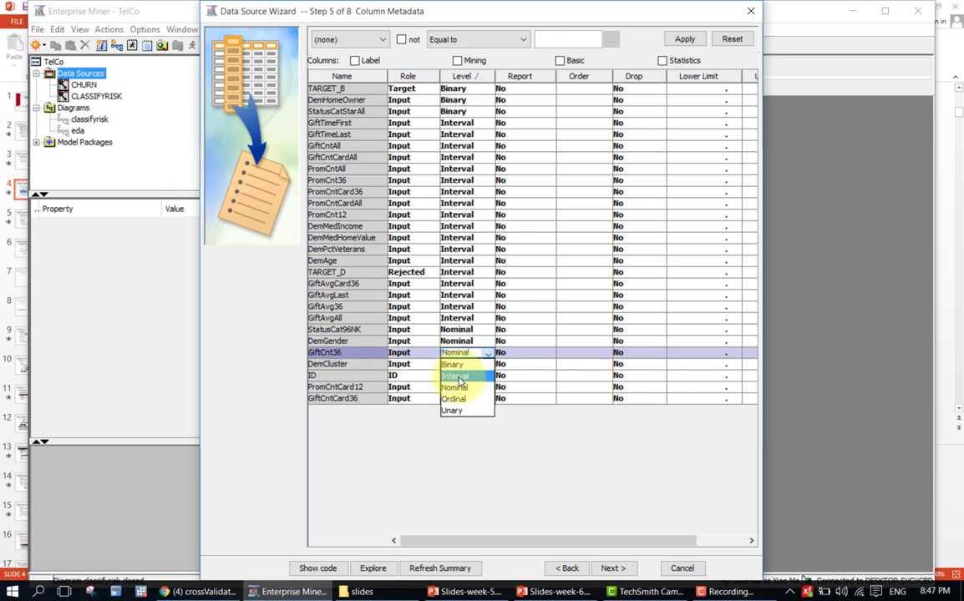
pyautogui.click(458, 380)
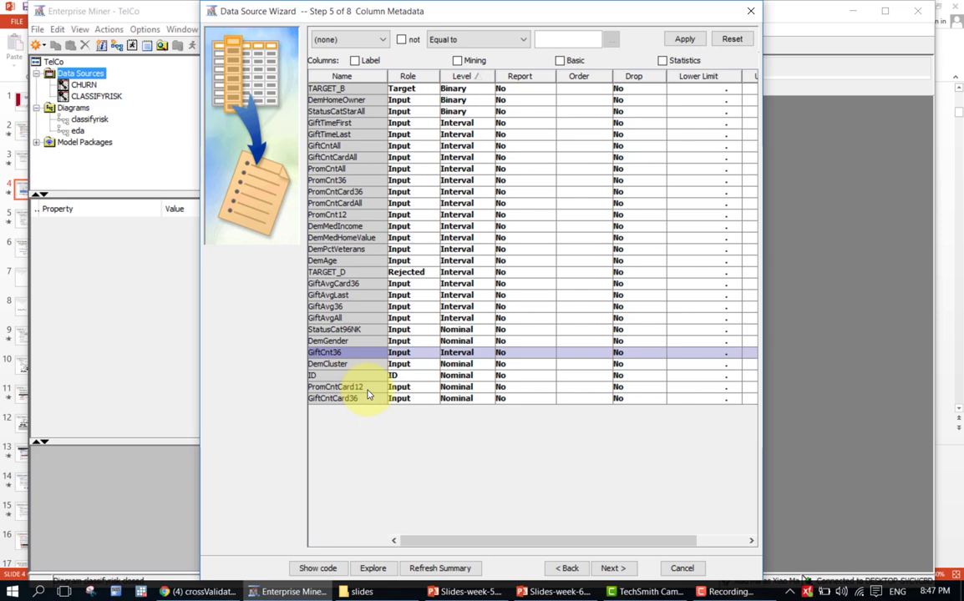
pyautogui.click(451, 387)
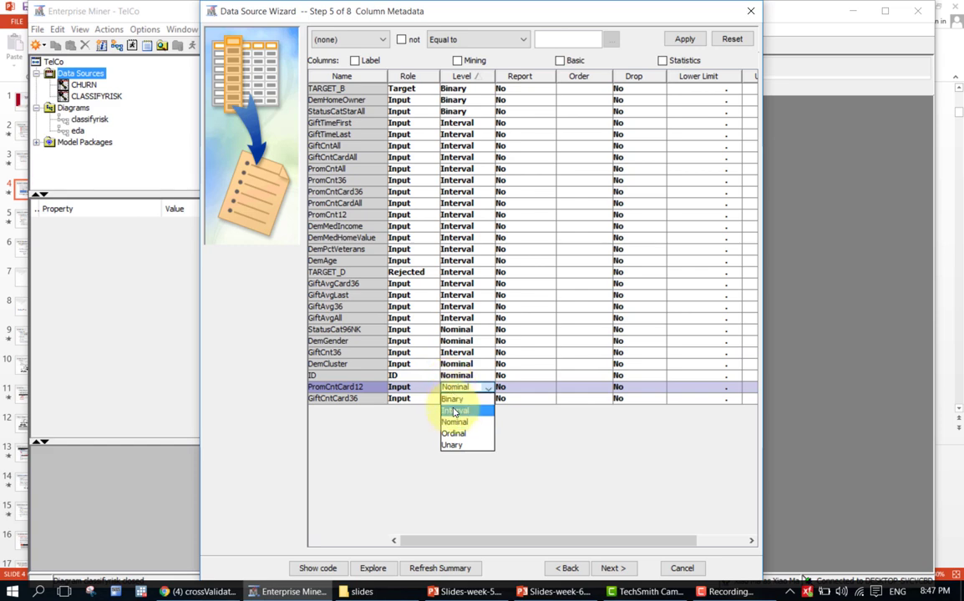
pyautogui.click(454, 410)
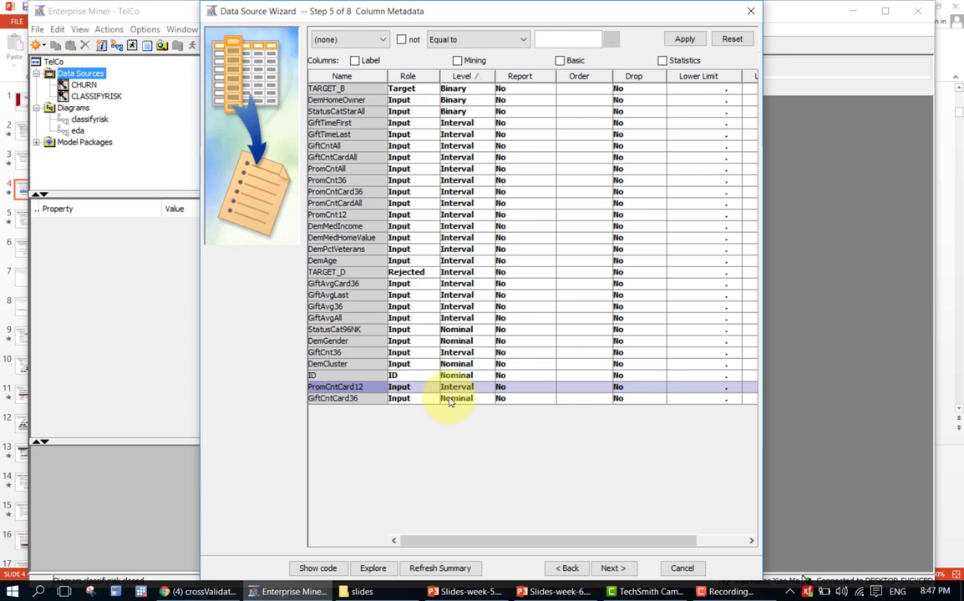
pyautogui.click(451, 402)
pyautogui.click(457, 425)
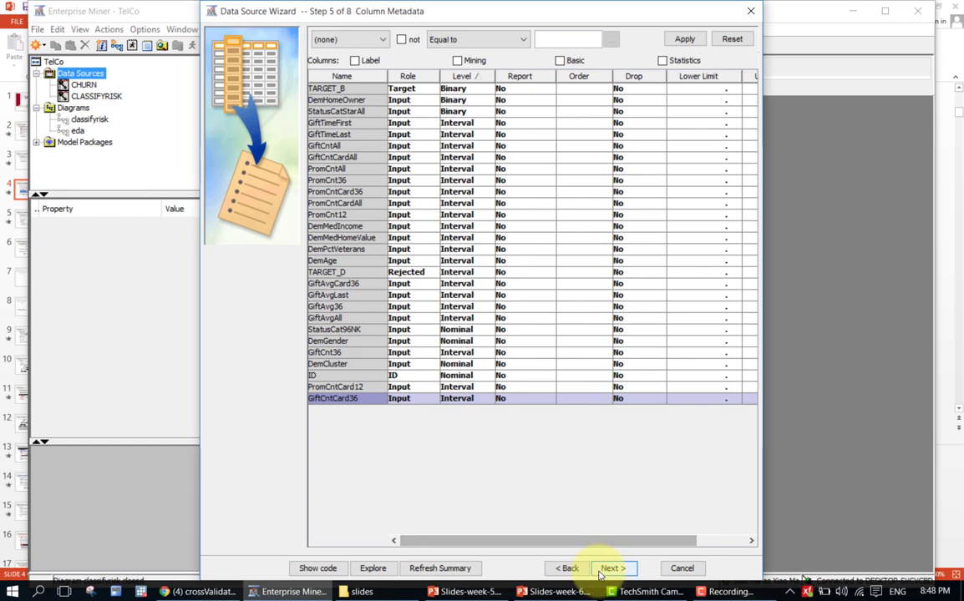
pyautogui.click(464, 77)
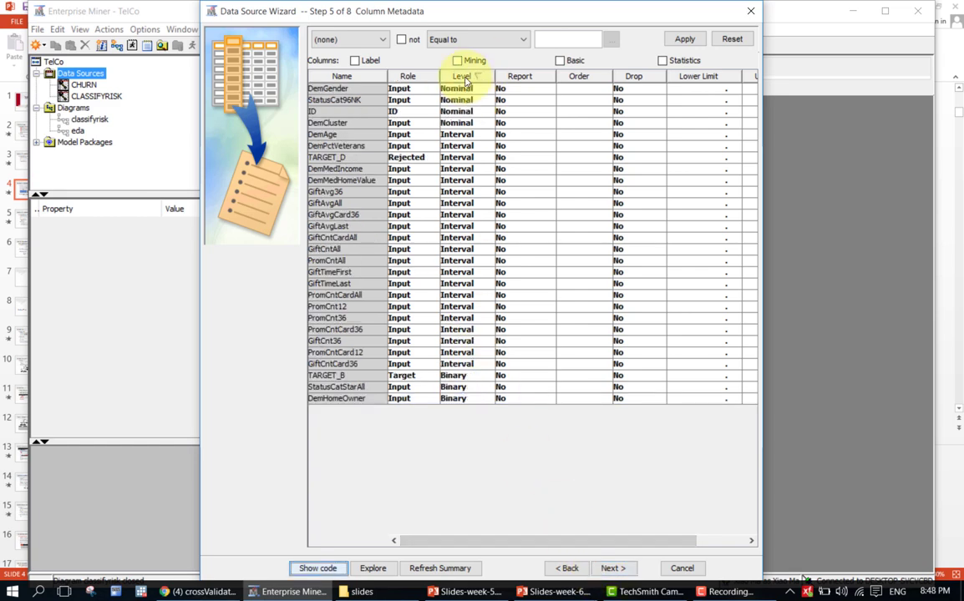
pyautogui.click(465, 78)
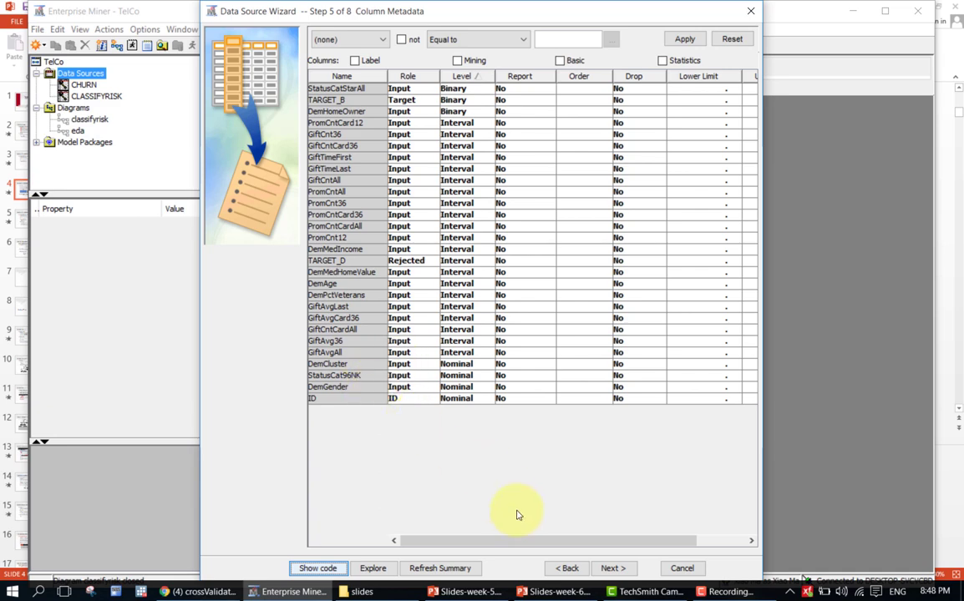
# Proceed to the wizard's summary without decision processing, keeping the data source name PVA97NK and the role Raw
pyautogui.click(610, 569)
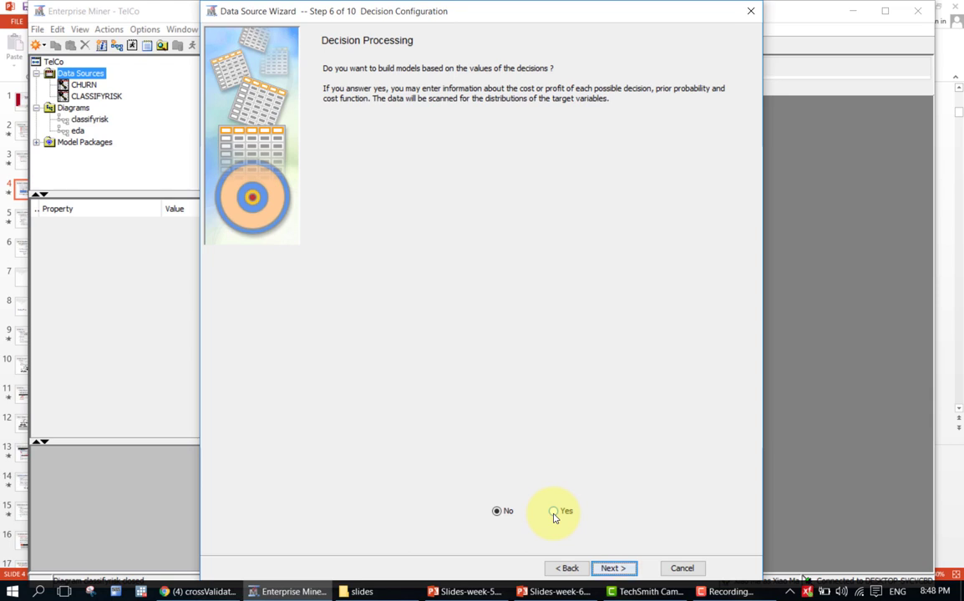
pyautogui.click(605, 570)
pyautogui.click(602, 569)
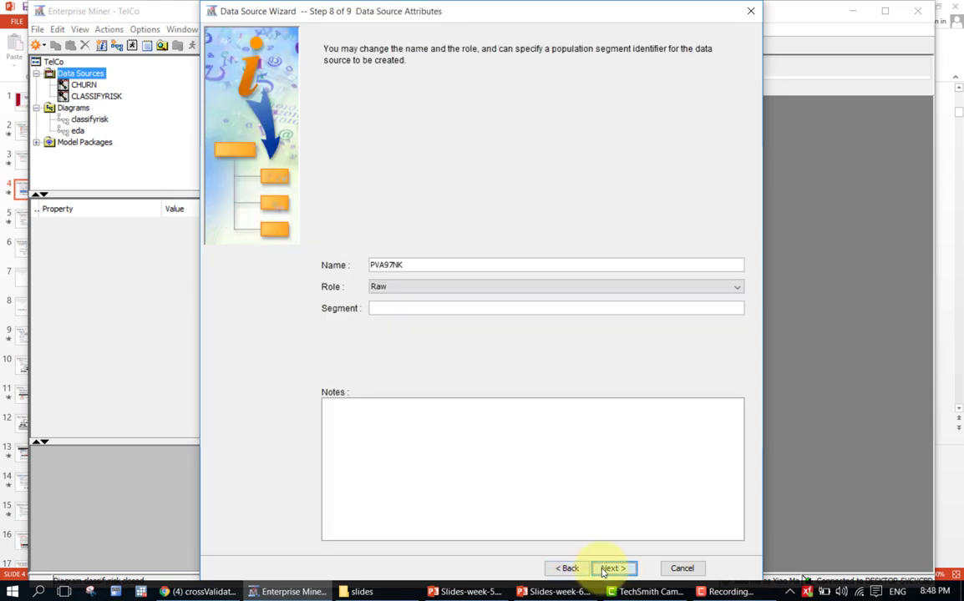
pyautogui.click(603, 569)
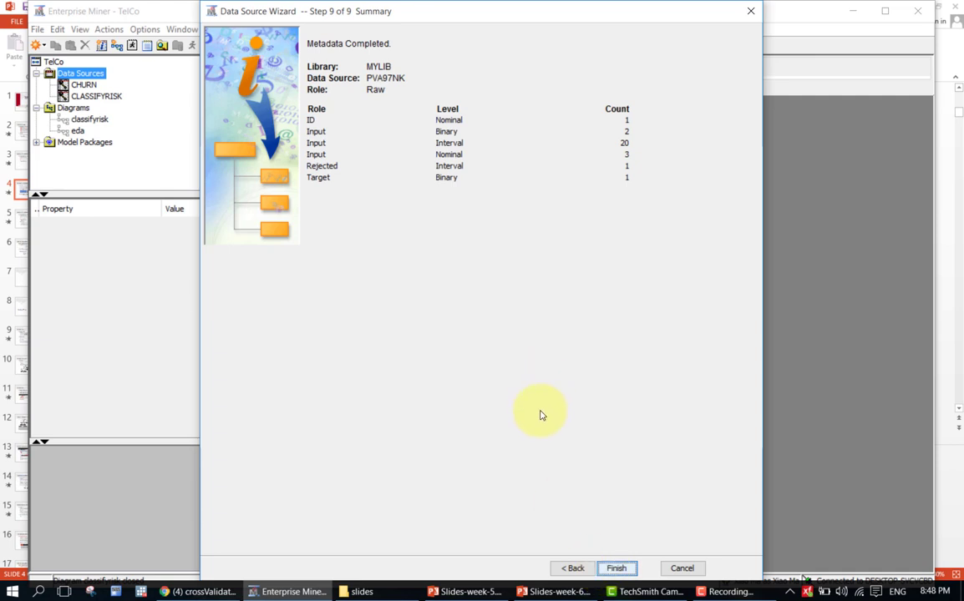
# Finish creating the PVA97NK data source and create a new diagram named Dec Tree
pyautogui.click(616, 568)
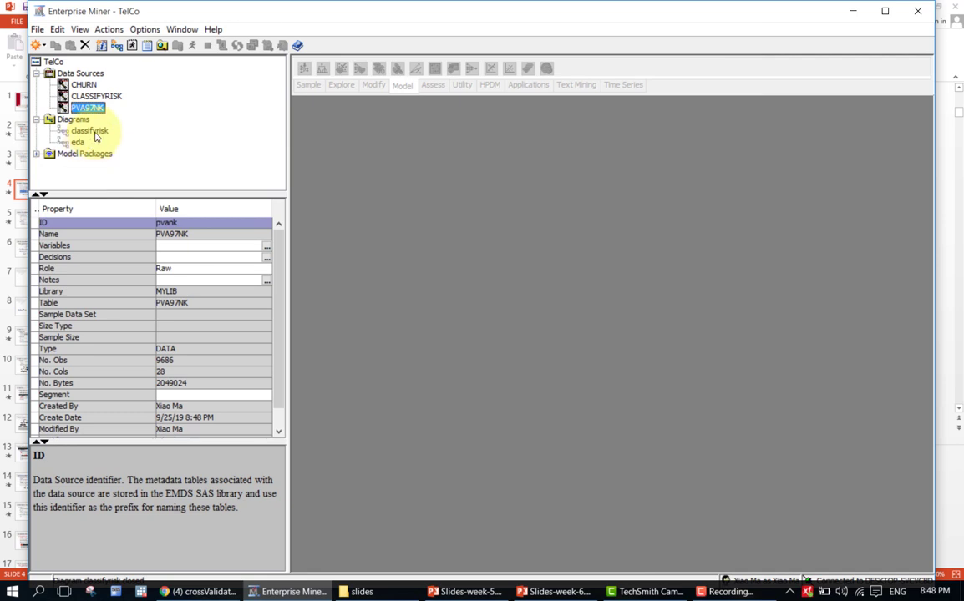
pyautogui.click(70, 121)
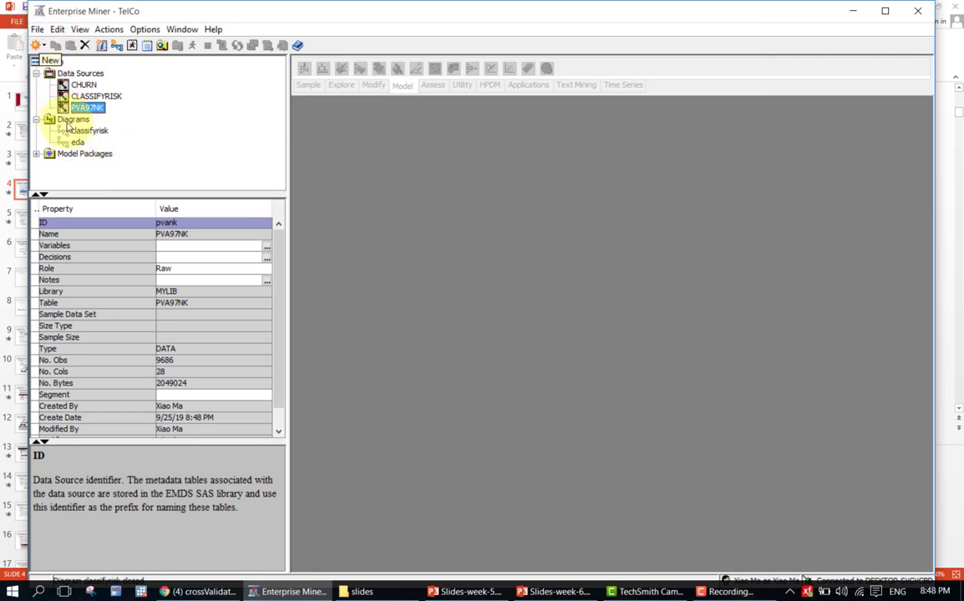
pyautogui.rightClick(69, 126)
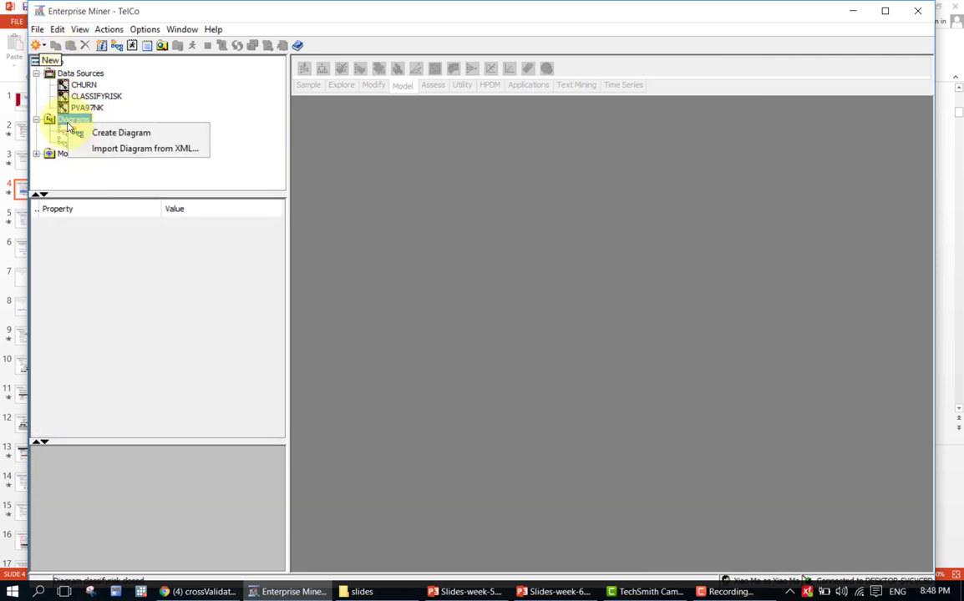
pyautogui.click(102, 132)
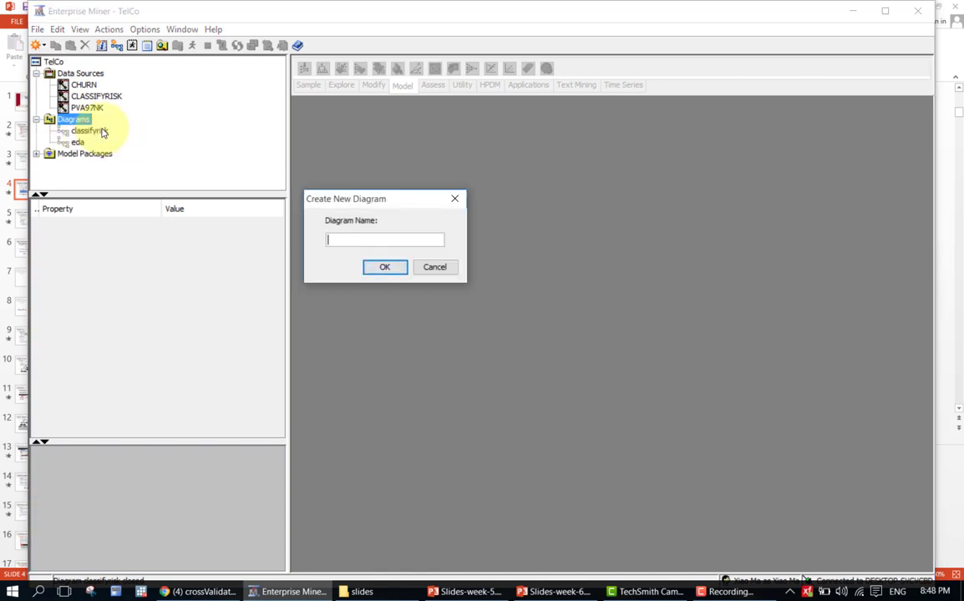
pyautogui.write('Dec')
pyautogui.write('ee')
pyautogui.click(383, 268)
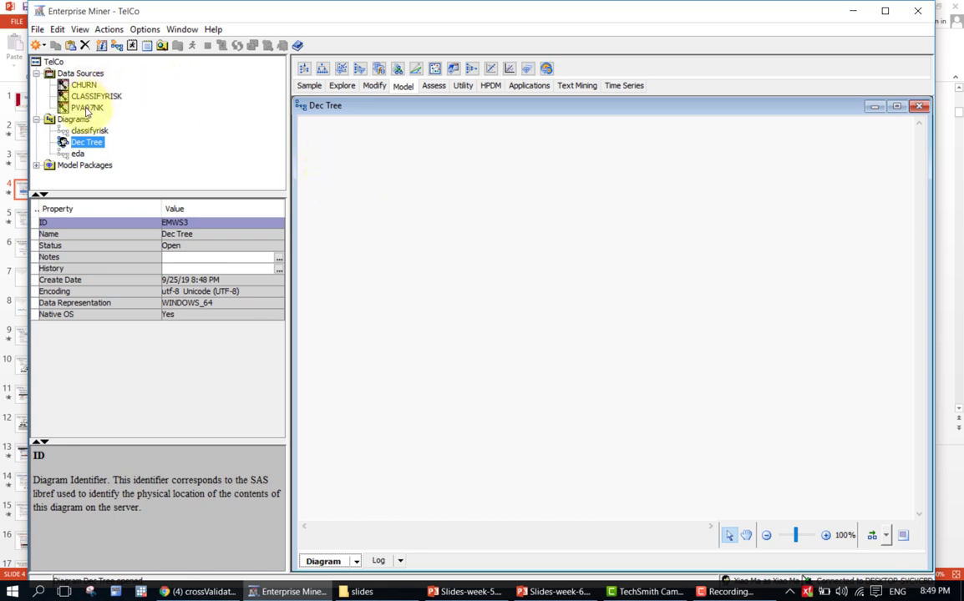
# Place the PVA97NK data source in the Dec Tree diagram and add a Data Partition node to its right
pyautogui.moveTo(87, 113); pyautogui.dragTo(394, 183)
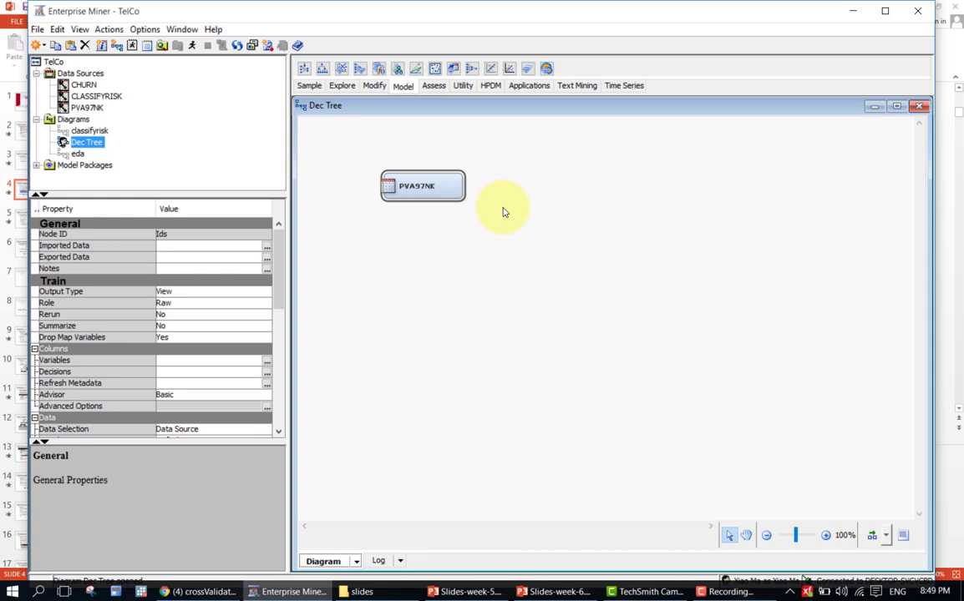
pyautogui.click(503, 211)
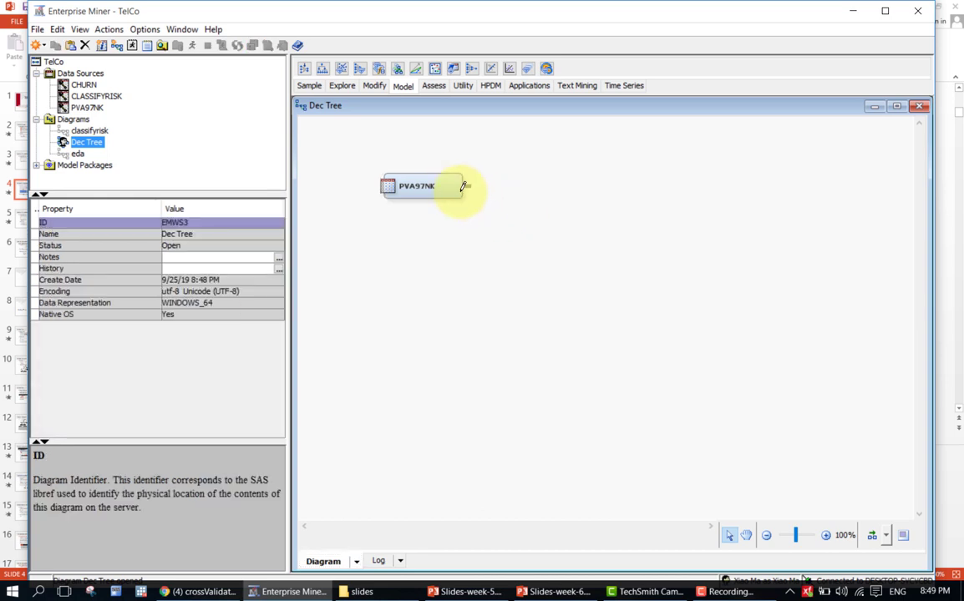
pyautogui.moveTo(449, 190); pyautogui.dragTo(413, 191)
pyautogui.click(513, 161)
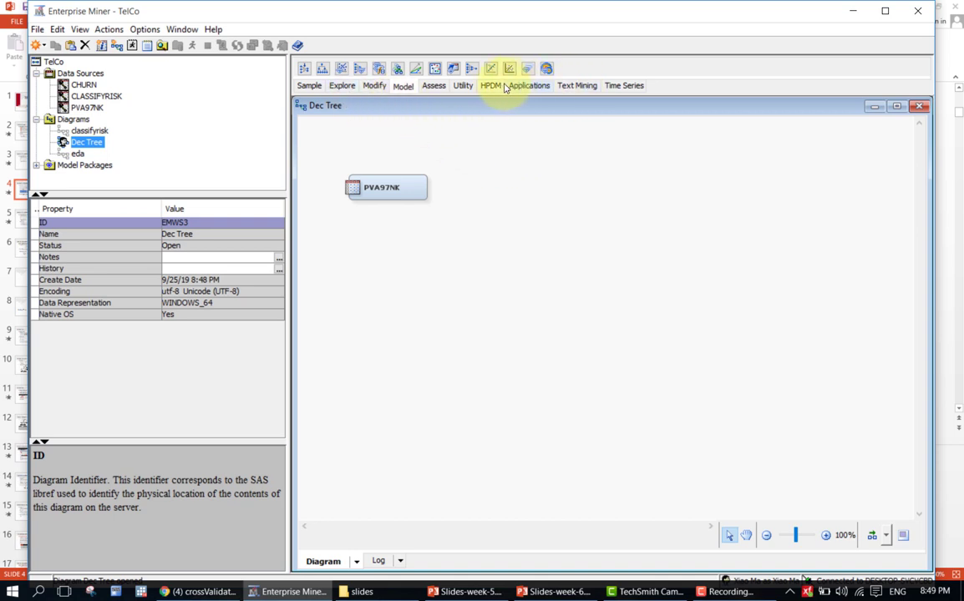
pyautogui.click(308, 86)
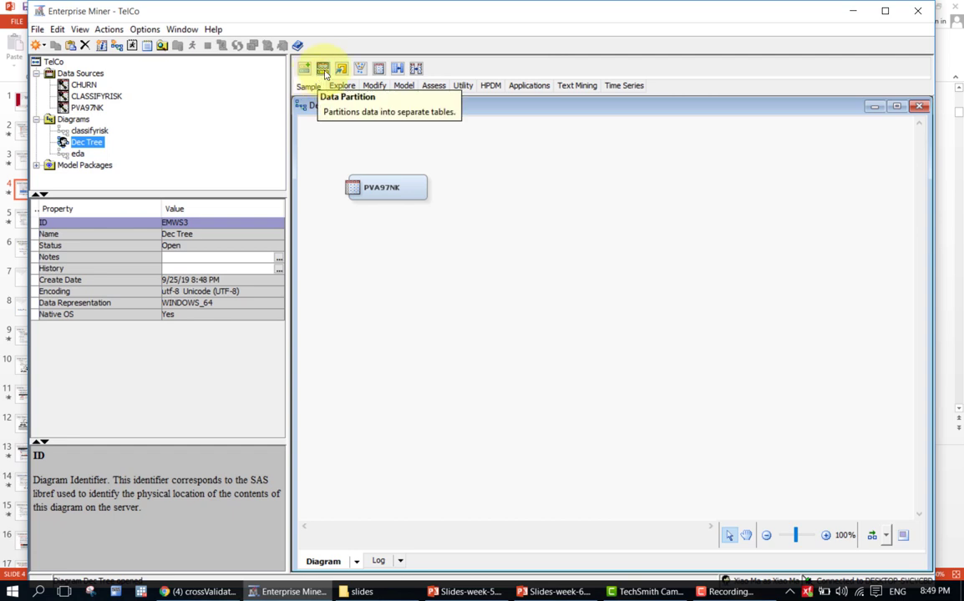
pyautogui.moveTo(325, 74); pyautogui.dragTo(490, 187)
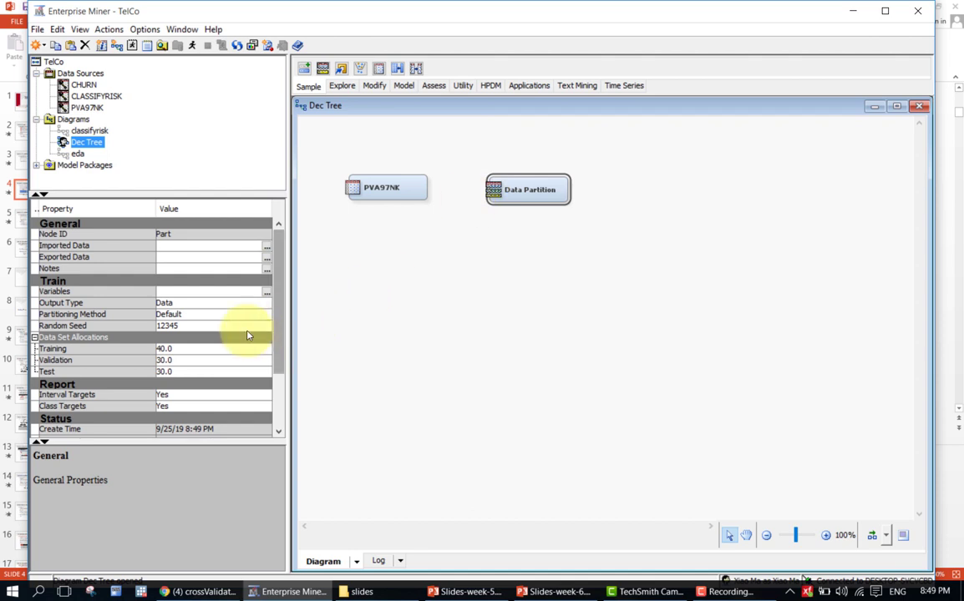
# Set the Data Partition node's allocations to 60 for training, 40 for validation and 0 for test
pyautogui.click(175, 351)
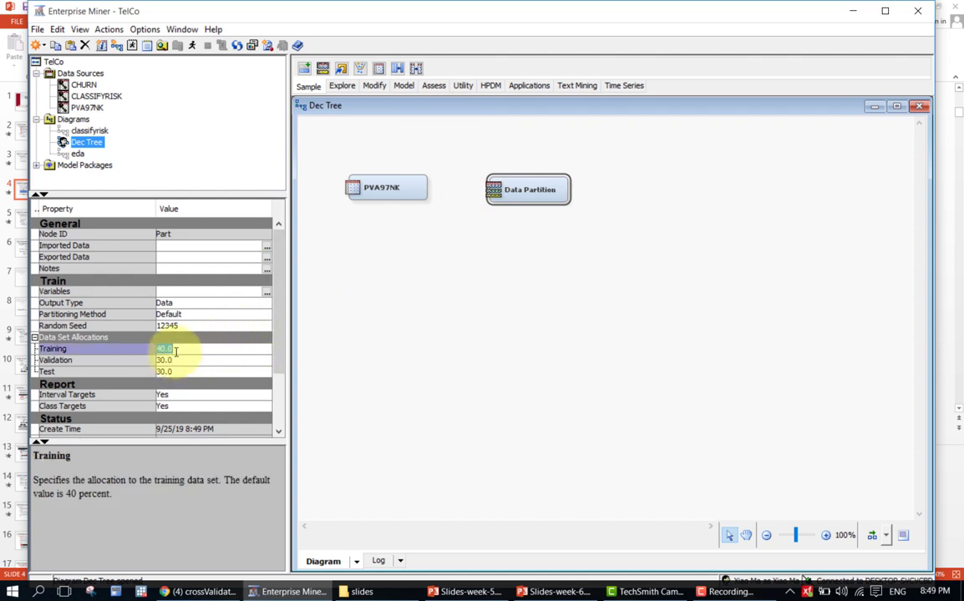
pyautogui.write('60')
pyautogui.press('Return')
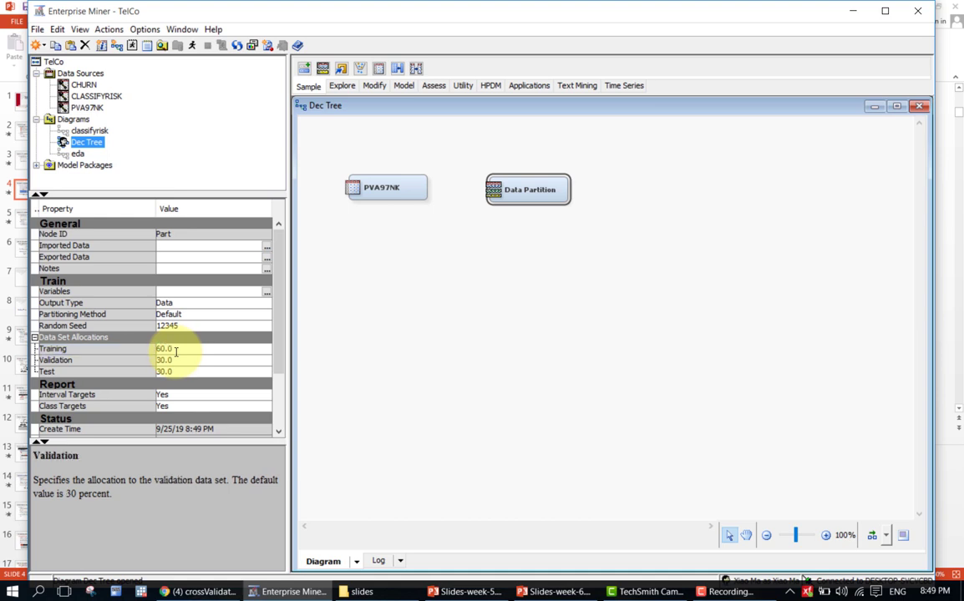
pyautogui.click(178, 360)
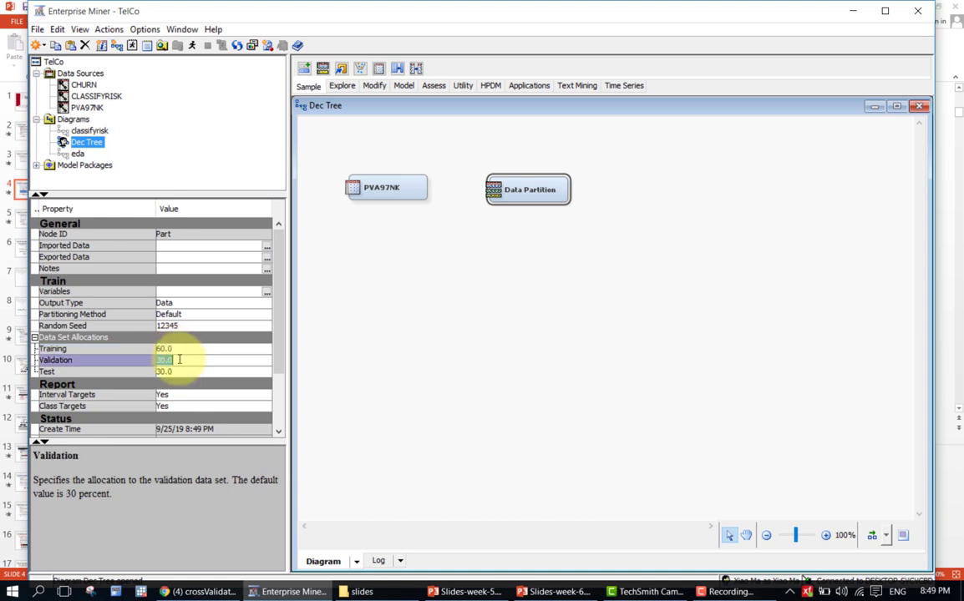
pyautogui.write('40')
pyautogui.press('Return')
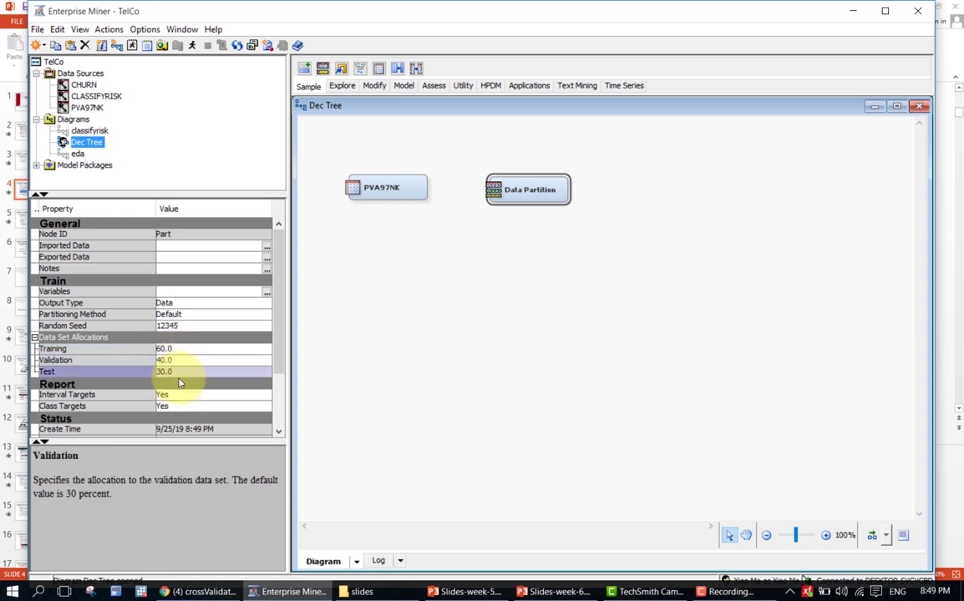
pyautogui.click(179, 373)
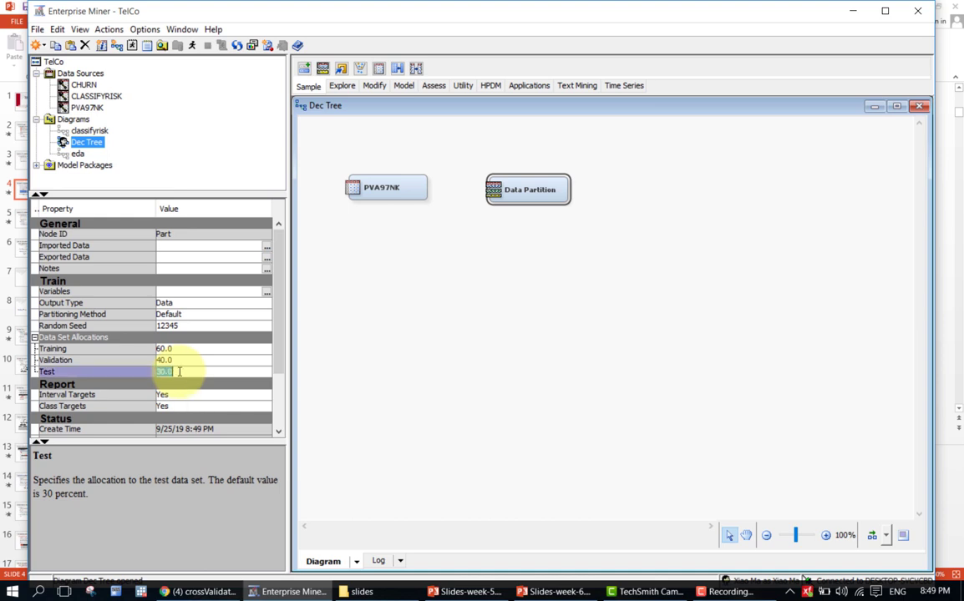
pyautogui.write('0')
pyautogui.press('Return')
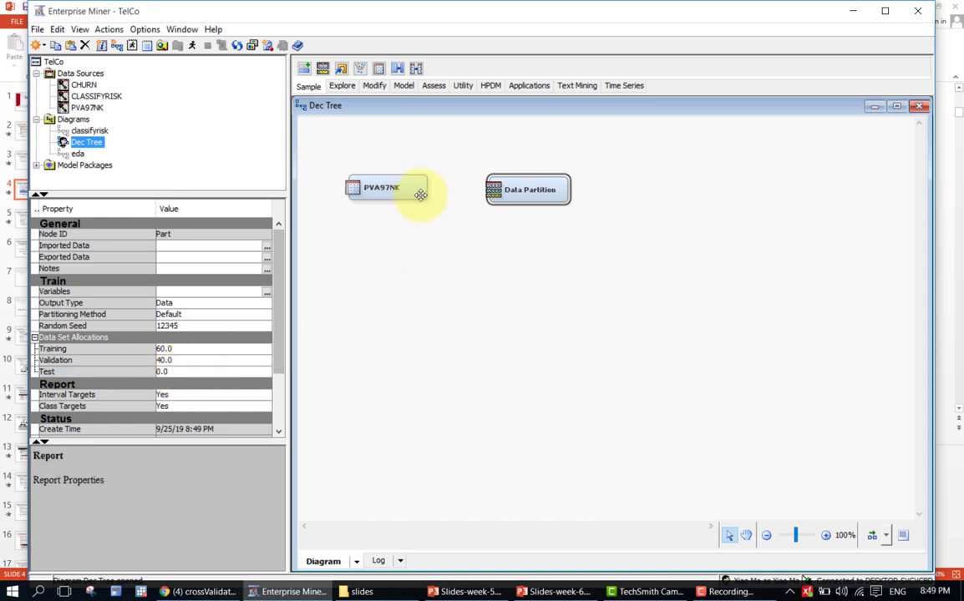
# Connect the PVA97NK node to the Data Partition node and align the diagram's nodes automatically
pyautogui.moveTo(419, 191); pyautogui.dragTo(507, 179)
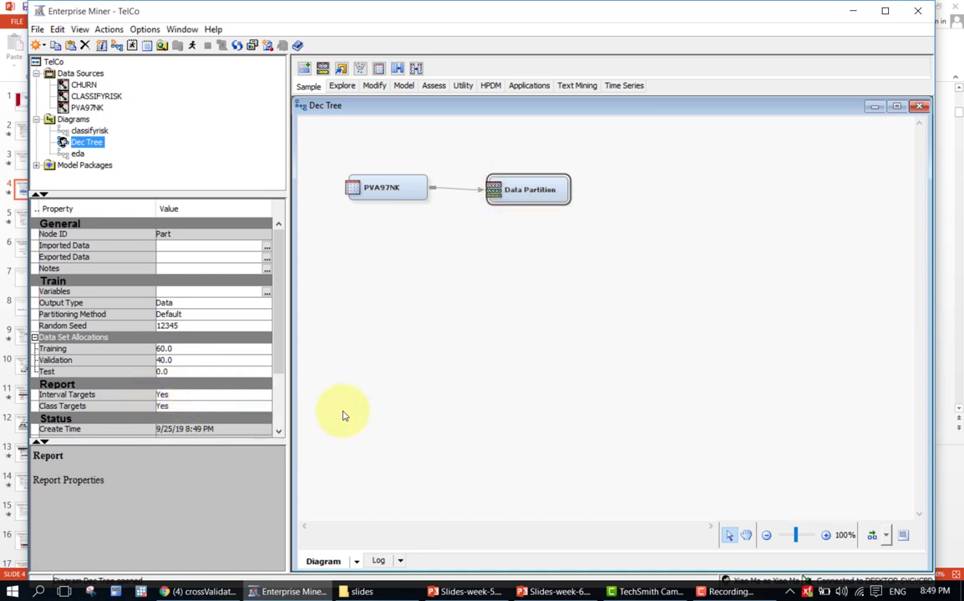
pyautogui.click(871, 535)
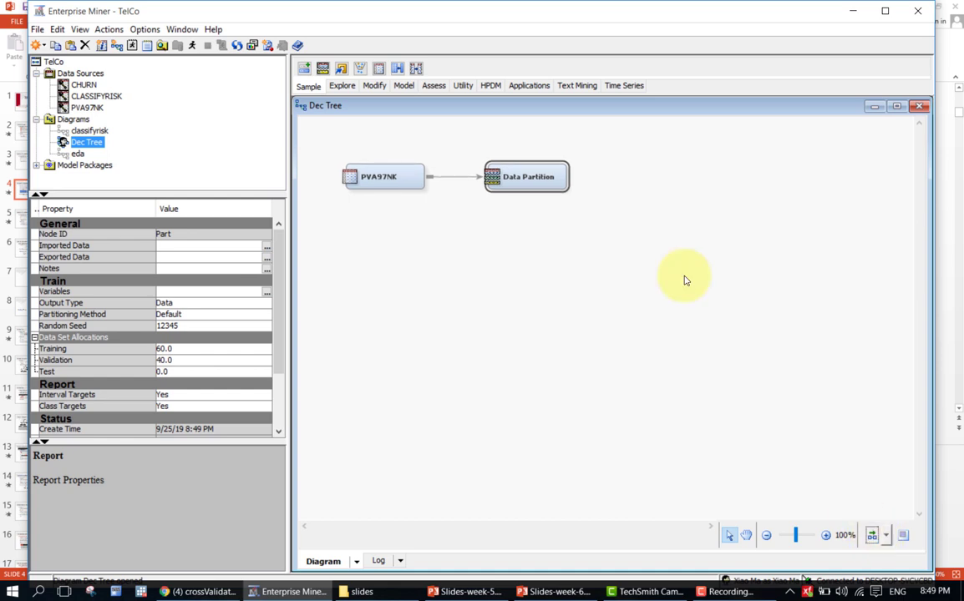
pyautogui.click(507, 219)
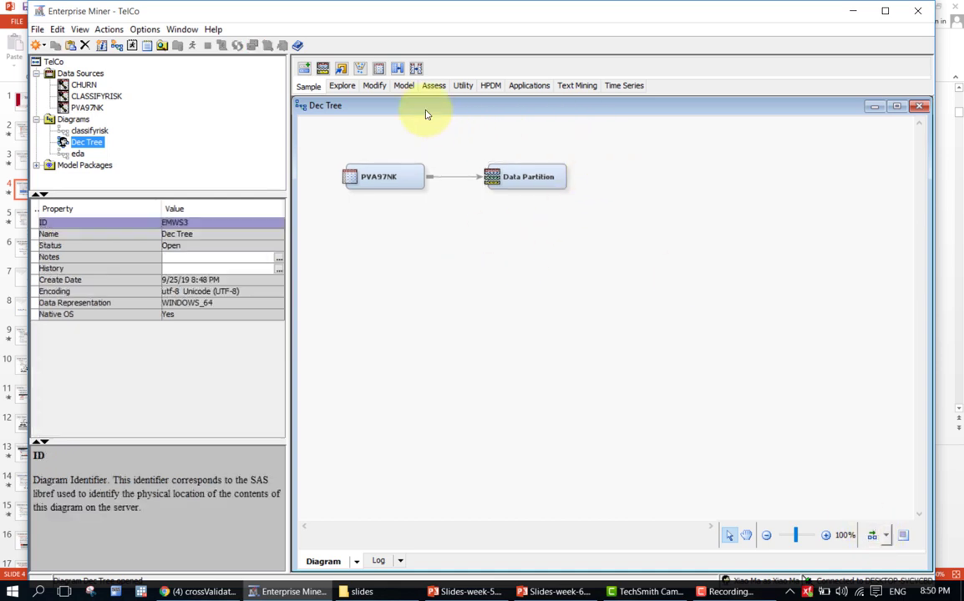
# Add a Decision Tree node to the right of Data Partition and connect Data Partition to it
pyautogui.click(403, 86)
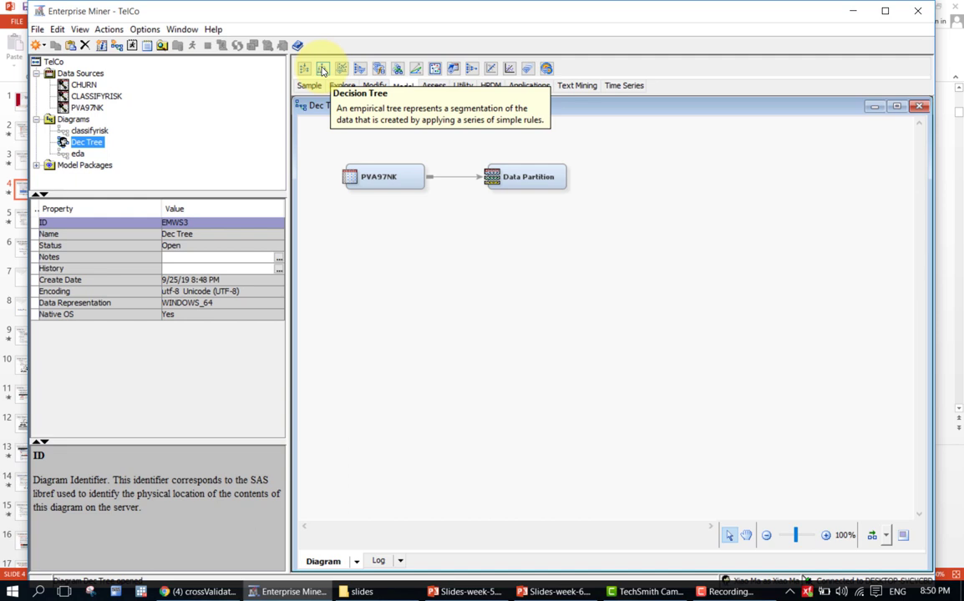
pyautogui.moveTo(322, 70); pyautogui.dragTo(639, 177)
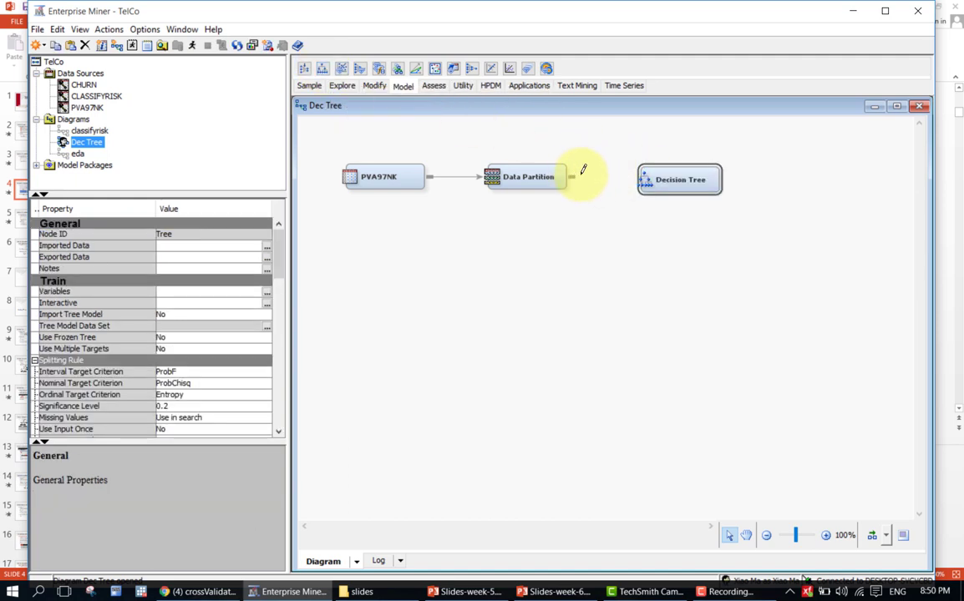
pyautogui.moveTo(575, 172)
pyautogui.mouseDown()
pyautogui.moveTo(673, 165)
pyautogui.moveTo(664, 173)
pyautogui.mouseUp()
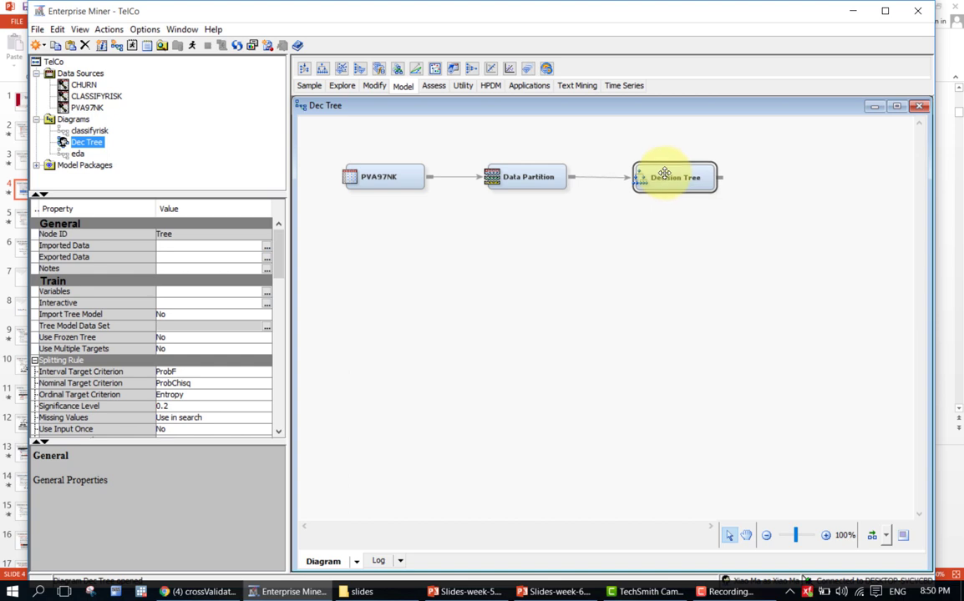
# Rename the Decision Tree node as Interactive Tree
pyautogui.rightClick(664, 173)
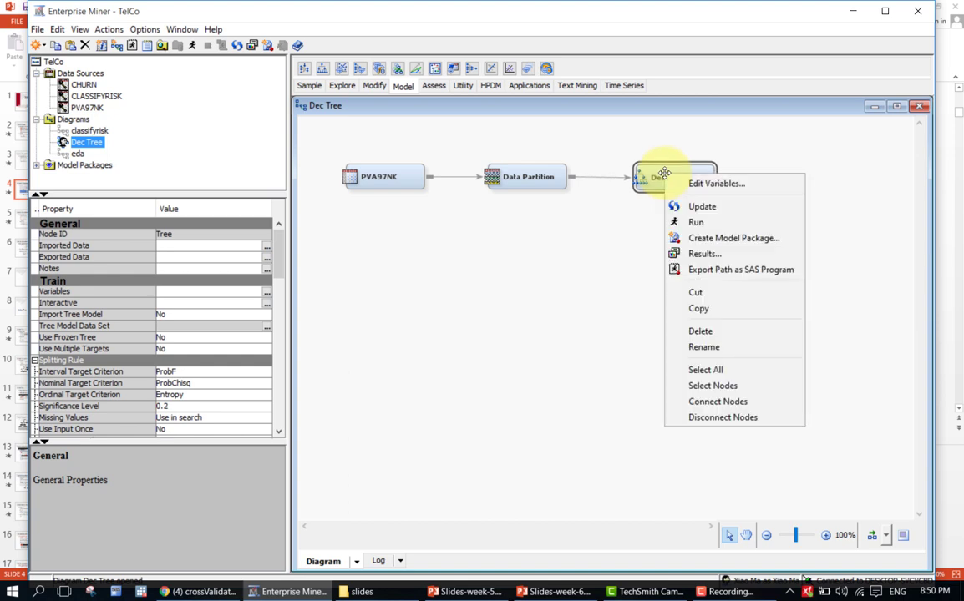
pyautogui.click(713, 349)
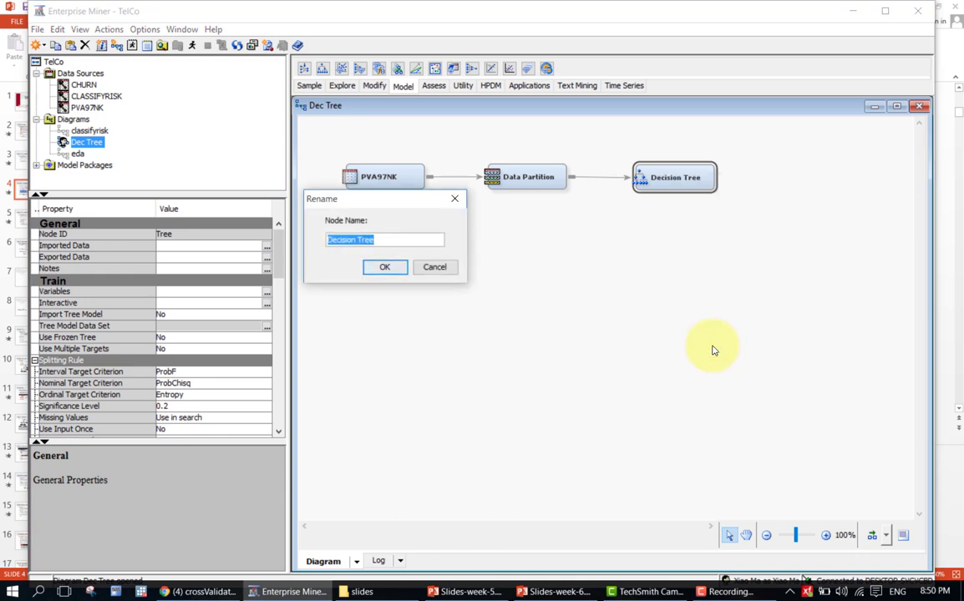
pyautogui.press('Home')
pyautogui.write('Intea')
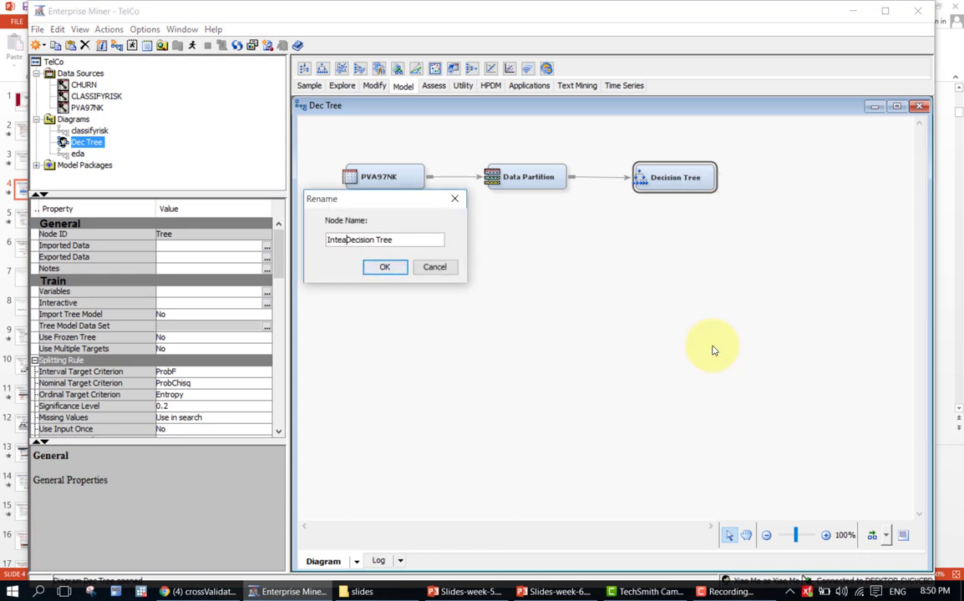
pyautogui.press('BackSpace')
pyautogui.write('ractive')
pyautogui.press('Delete')
pyautogui.press('Delete')
pyautogui.press('Delete')
pyautogui.press('Delete')
pyautogui.press('Delete')
pyautogui.press('Delete')
pyautogui.press('Delete')
pyautogui.press('Delete')
pyautogui.press('Delete')
pyautogui.click(398, 270)
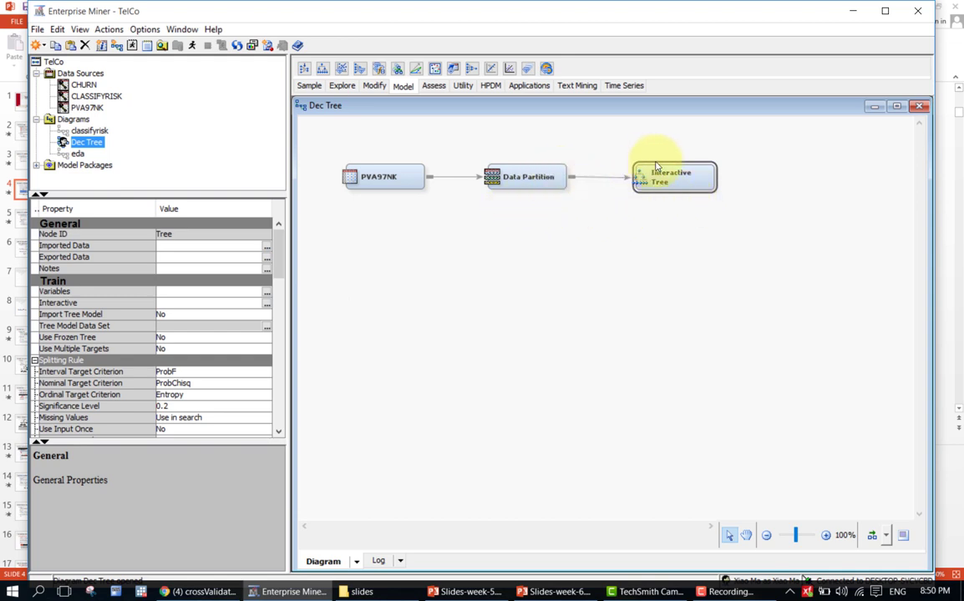
# Run the diagram path up to the Data Partition node
pyautogui.rightClick(553, 177)
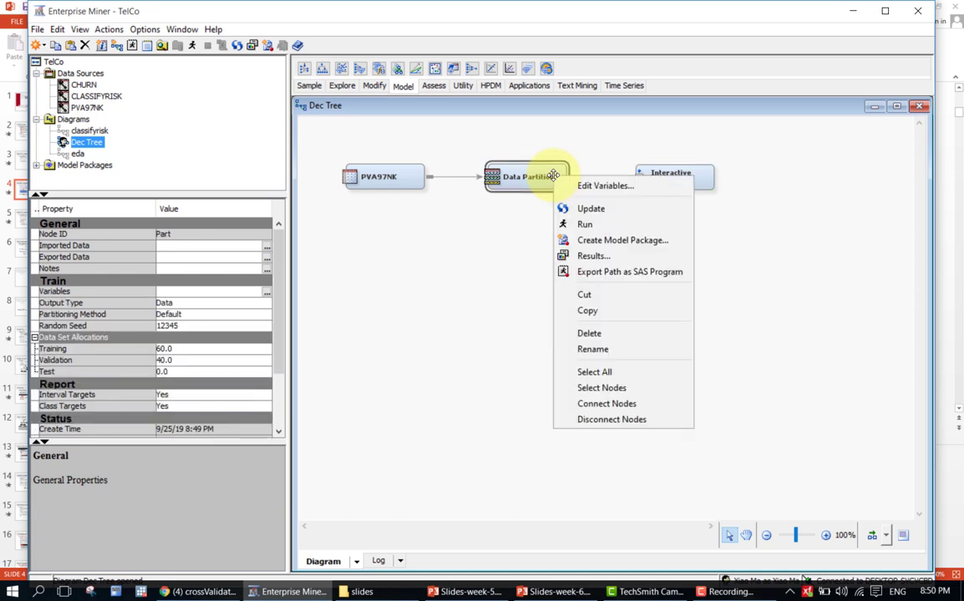
pyautogui.click(566, 225)
pyautogui.click(581, 369)
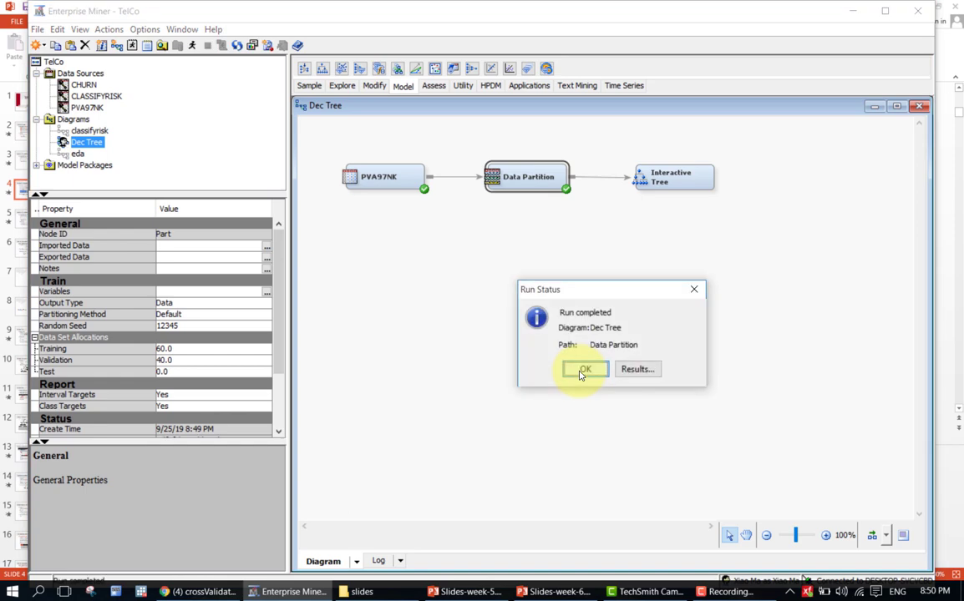
# Examine the Data Partition results, including the partition summary and the class target statistics for each data set, and close them
pyautogui.click(650, 372)
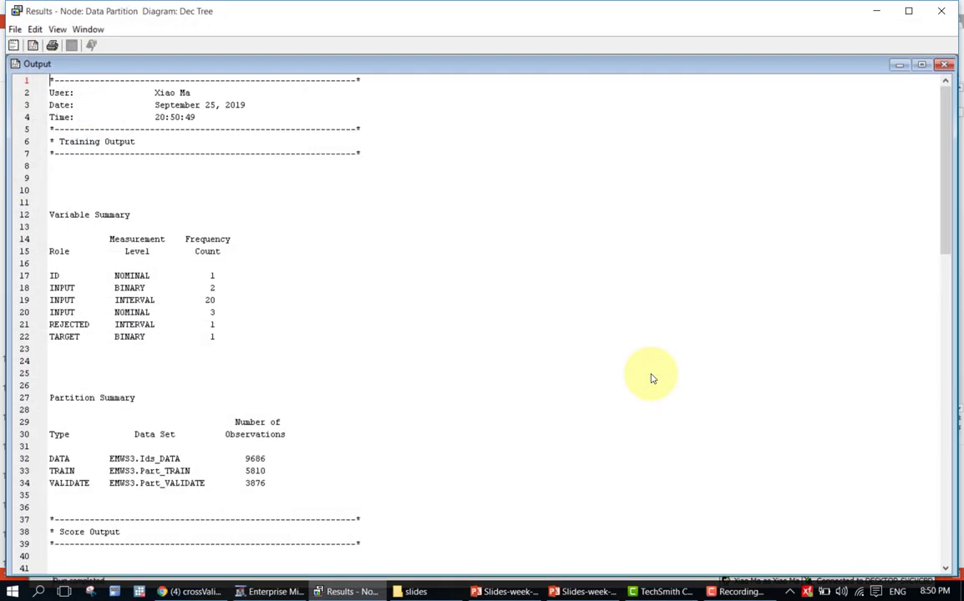
pyautogui.moveTo(940, 129); pyautogui.dragTo(931, 314)
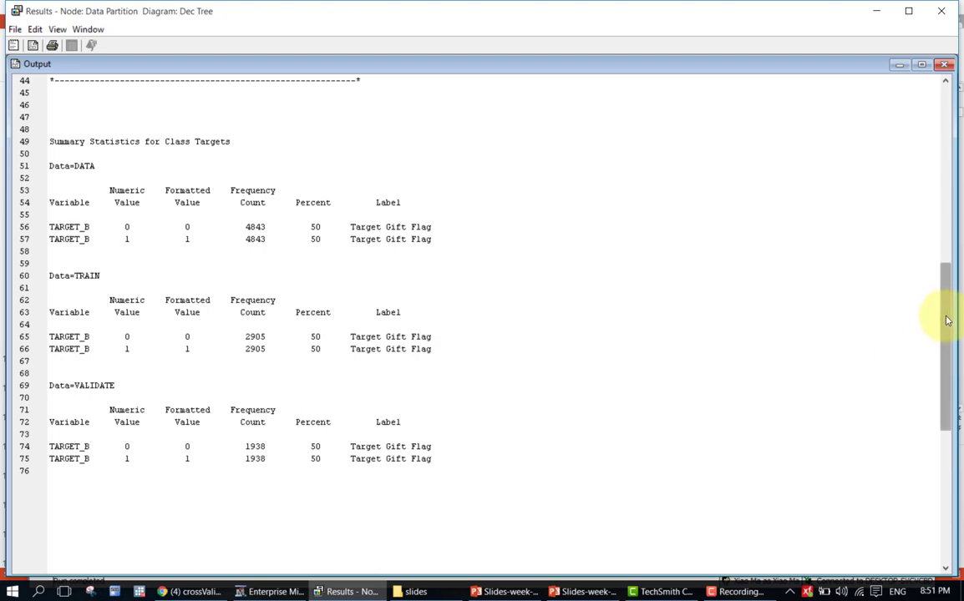
pyautogui.moveTo(946, 321)
pyautogui.mouseDown()
pyautogui.moveTo(948, 192)
pyautogui.moveTo(942, 332)
pyautogui.mouseUp()
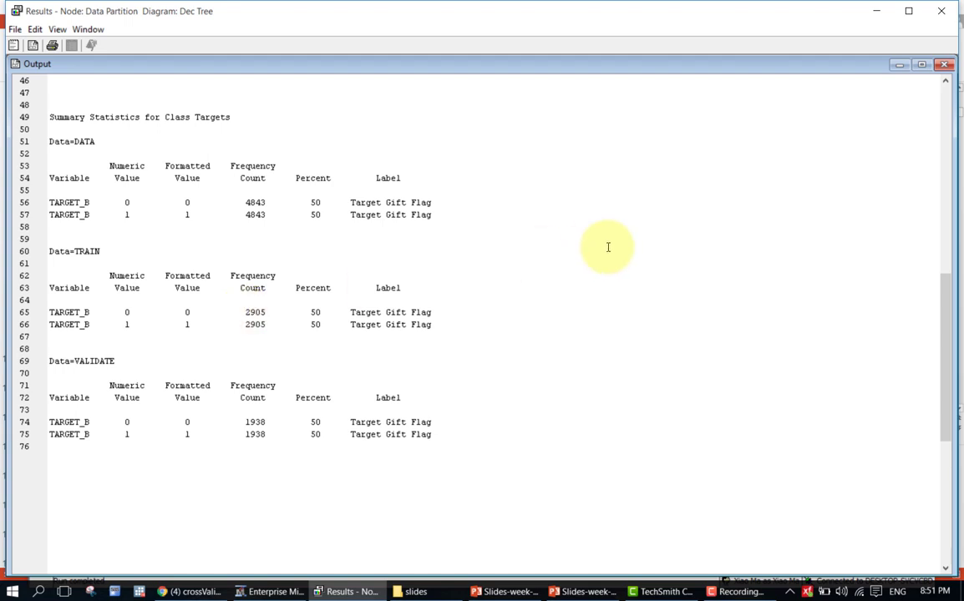
pyautogui.click(940, 17)
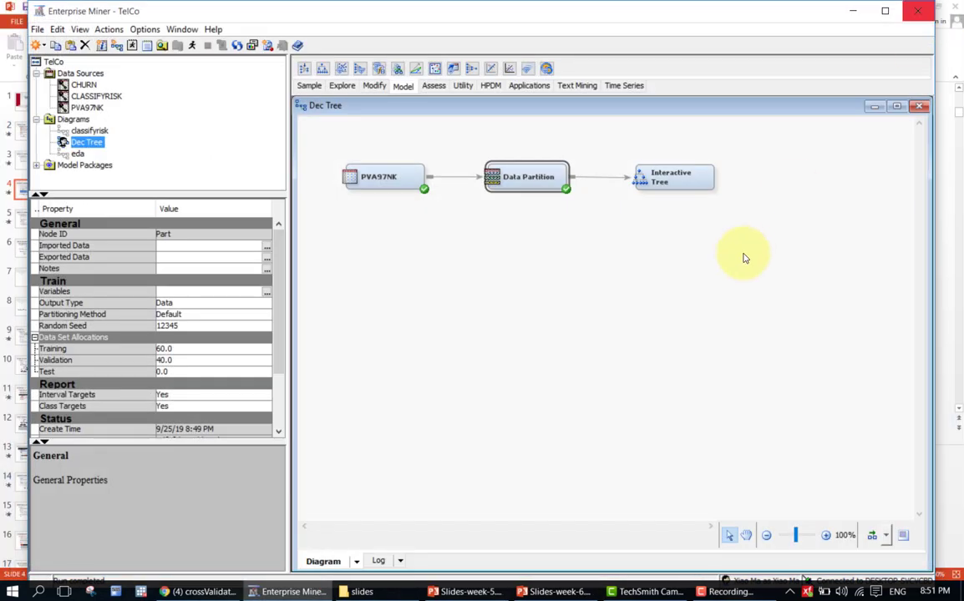
# Open the interactive decision tree editor for the Interactive Tree node and select the root node
pyautogui.click(739, 261)
pyautogui.click(692, 184)
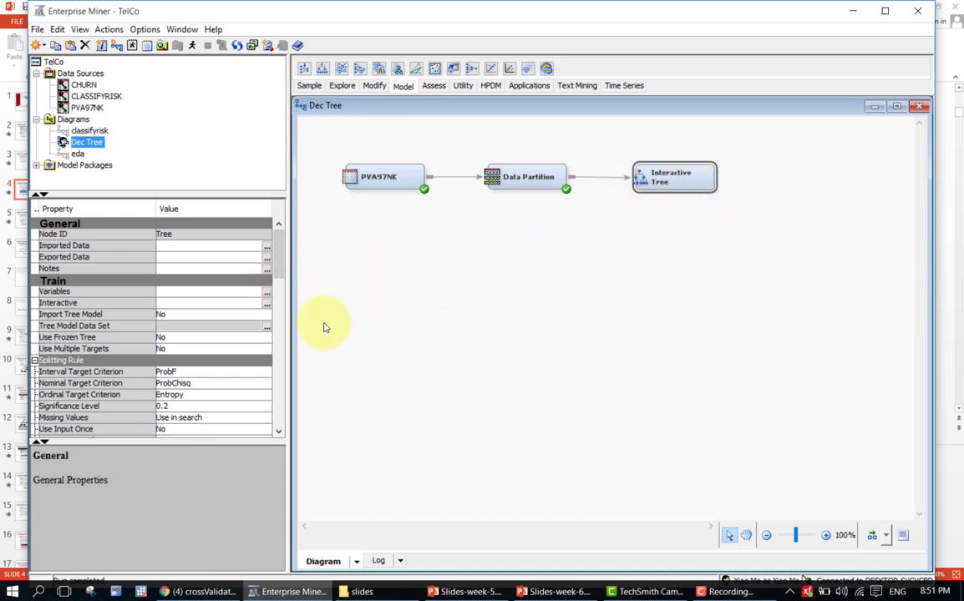
pyautogui.click(266, 305)
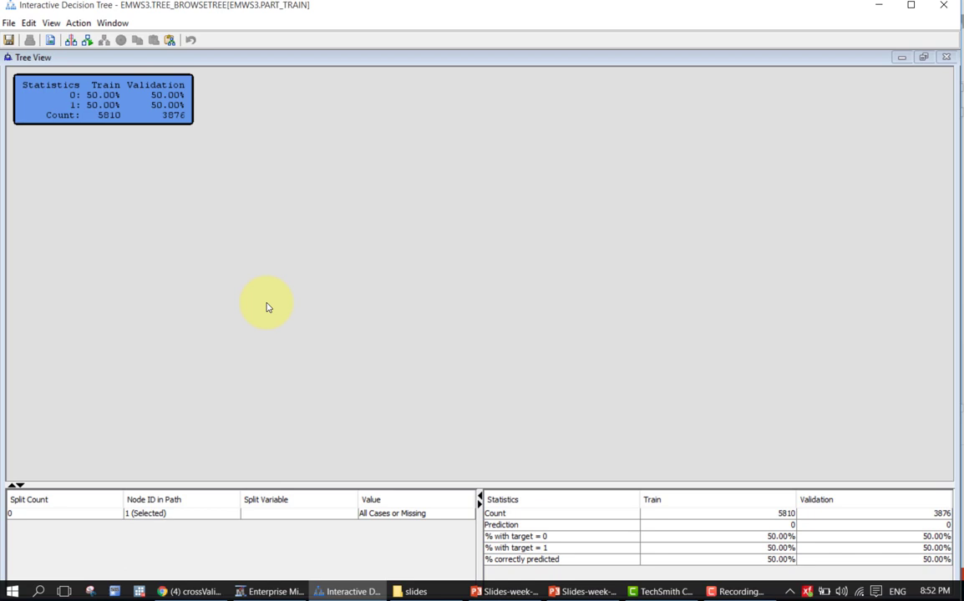
pyautogui.click(138, 96)
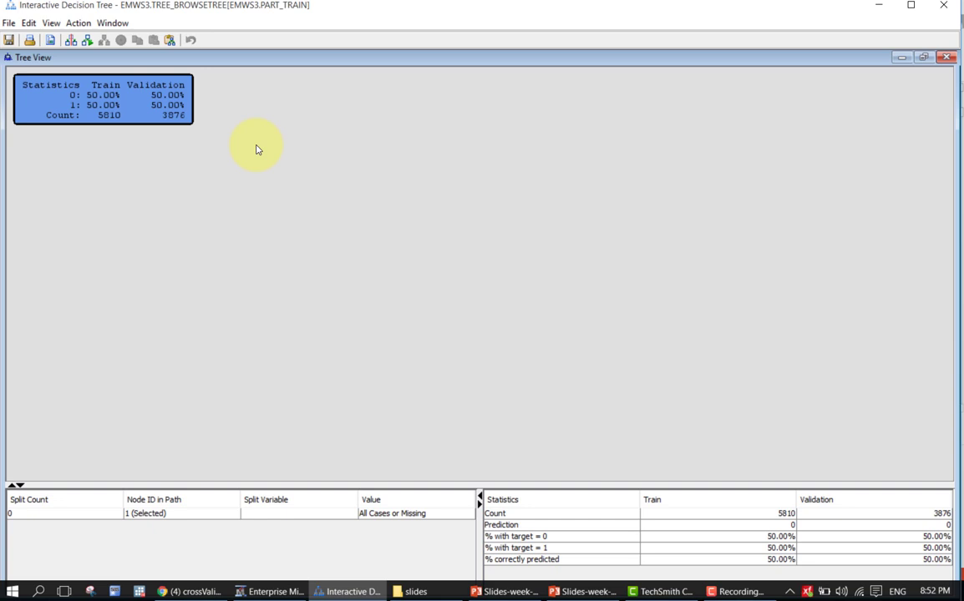
# Open the split options for the root node and enlarge the dialog until every candidate variable and its full description fits
pyautogui.rightClick(168, 107)
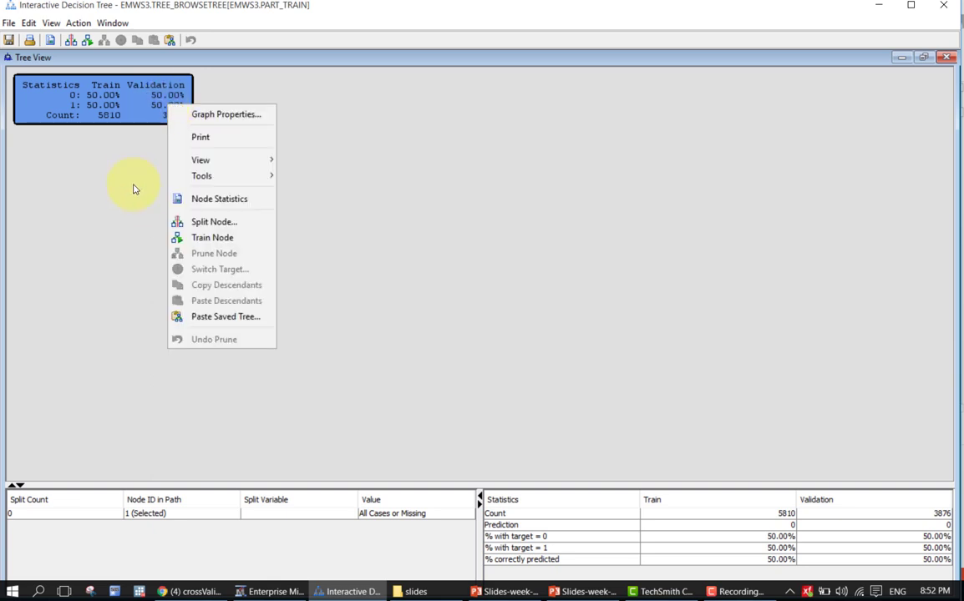
pyautogui.click(193, 222)
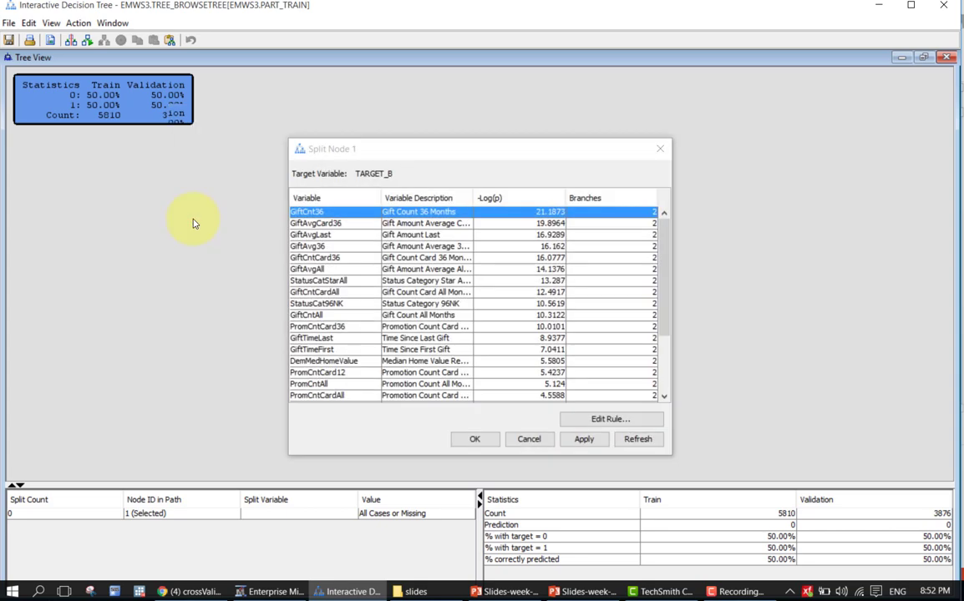
pyautogui.doubleClick(404, 140)
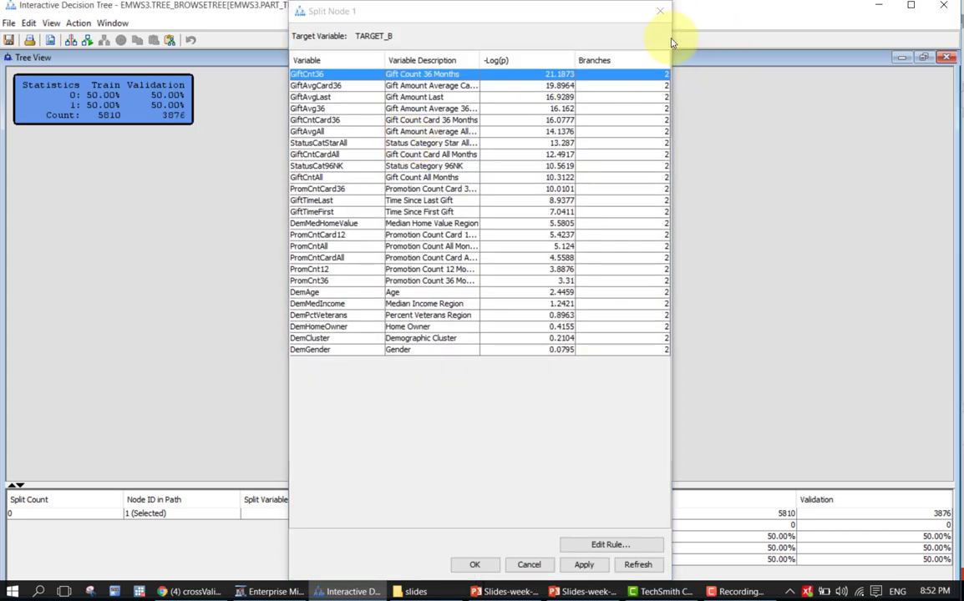
pyautogui.moveTo(673, 39); pyautogui.dragTo(884, 37)
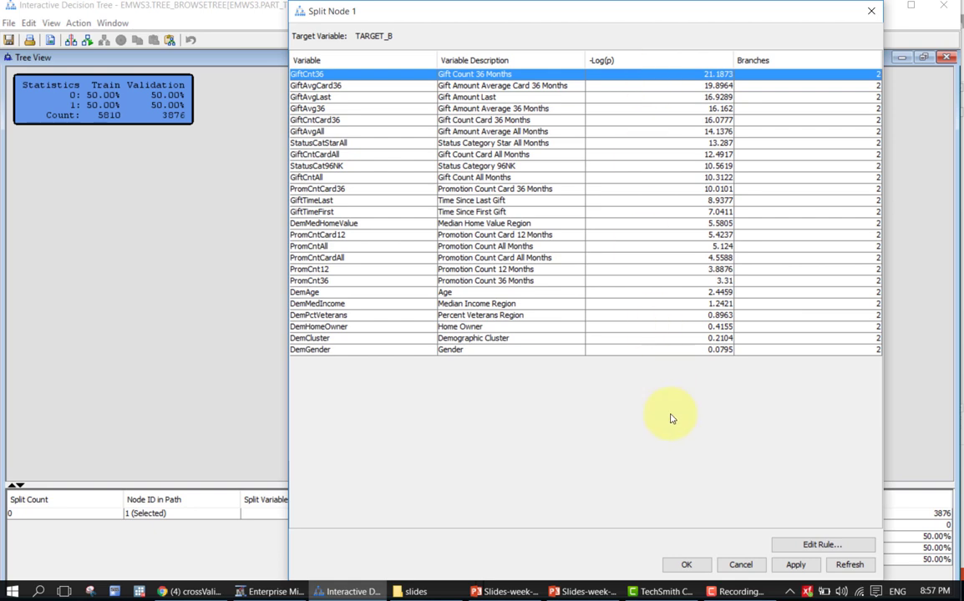
# Review the interval split rule of GiftCnt36 without changing it, and split the root node on that variable
pyautogui.click(794, 546)
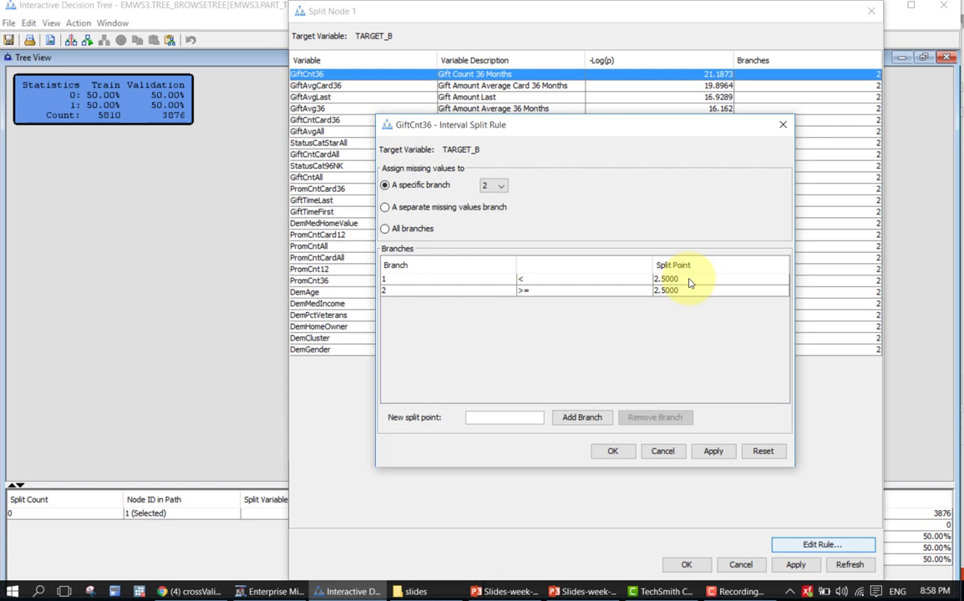
pyautogui.click(657, 454)
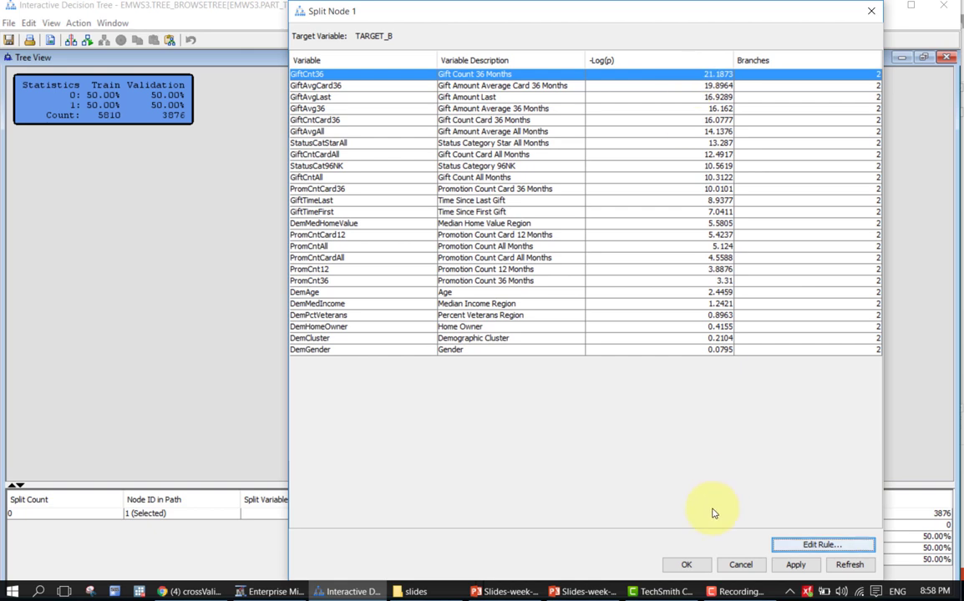
pyautogui.click(793, 565)
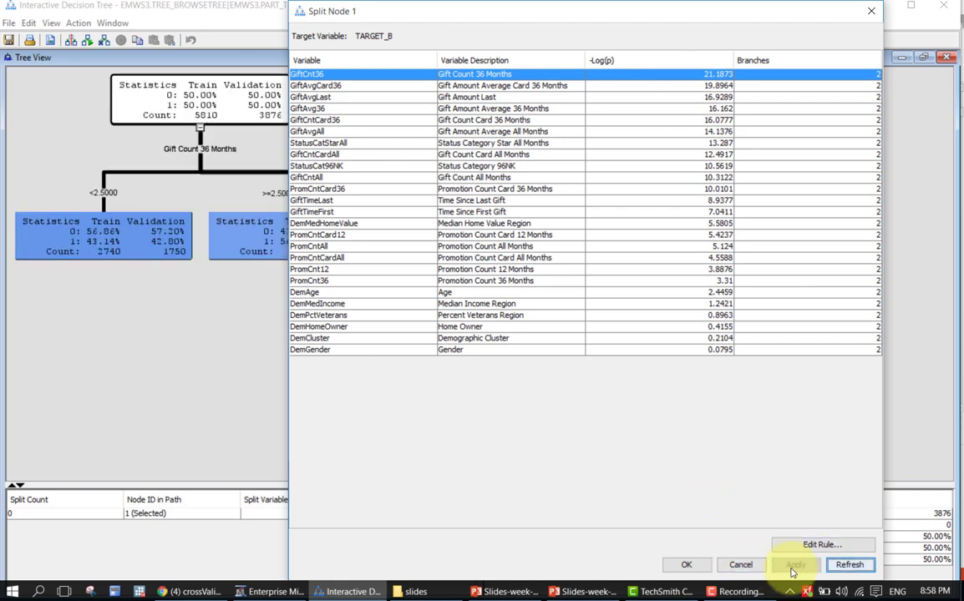
pyautogui.click(183, 163)
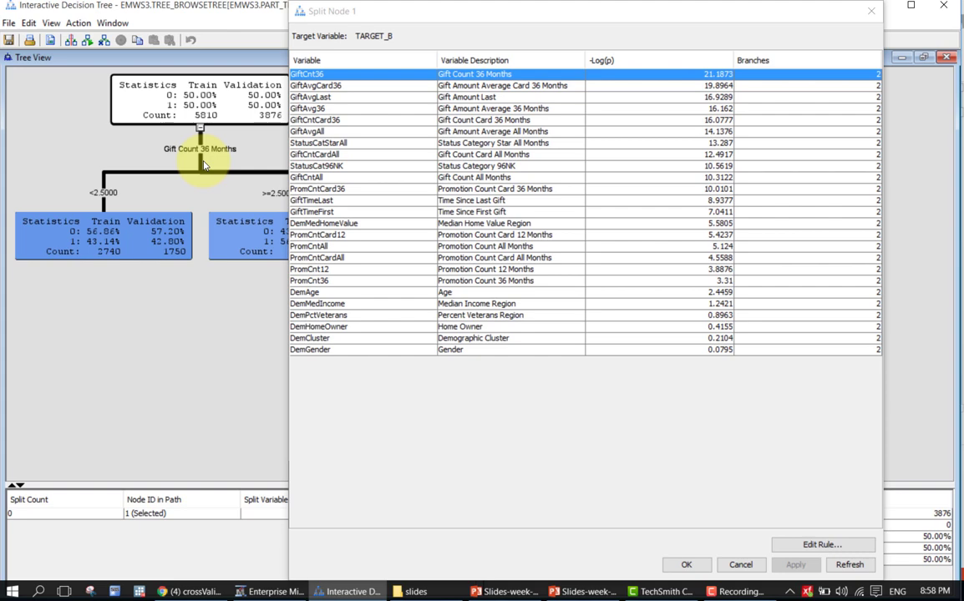
pyautogui.click(685, 565)
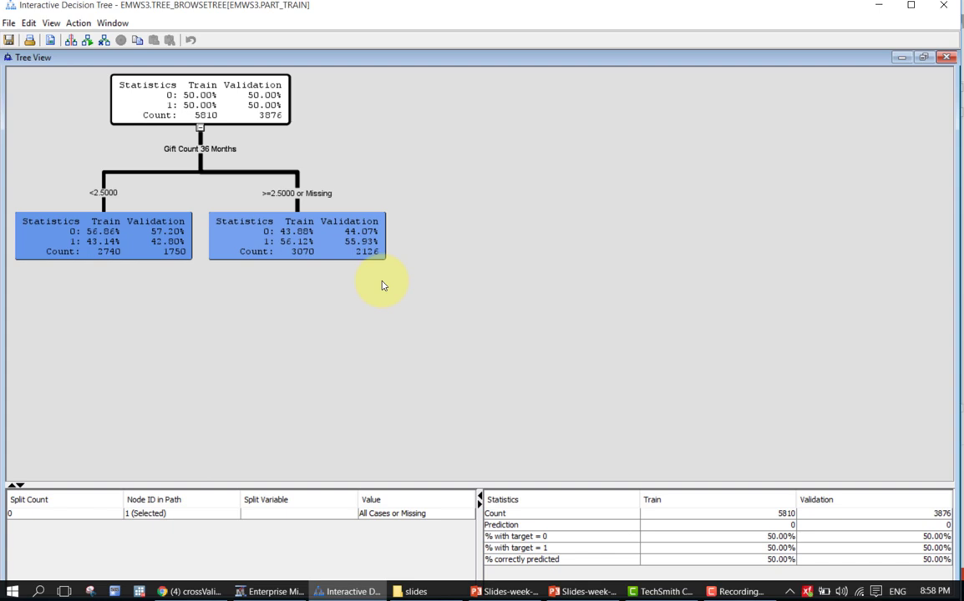
pyautogui.click(83, 24)
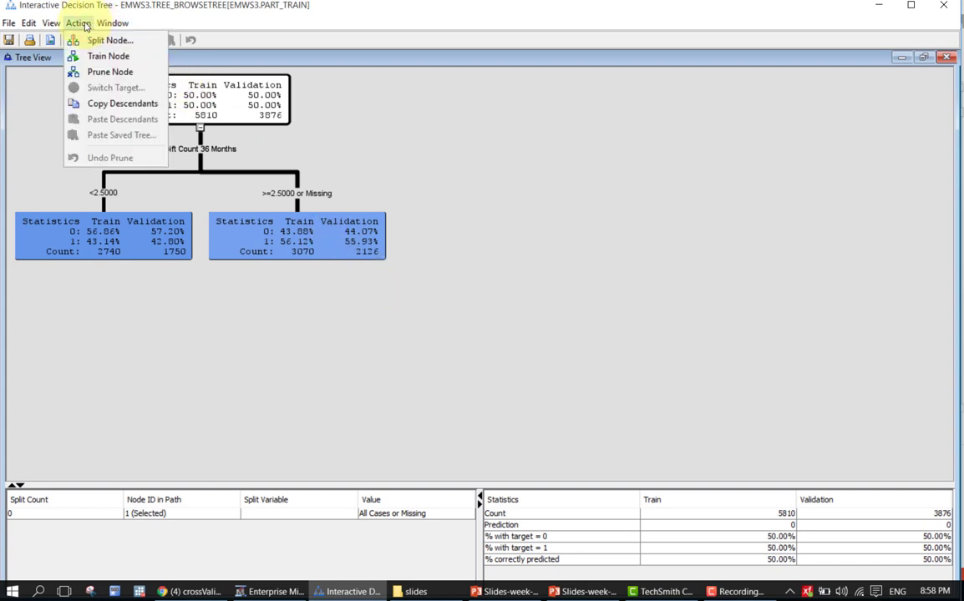
pyautogui.click(83, 24)
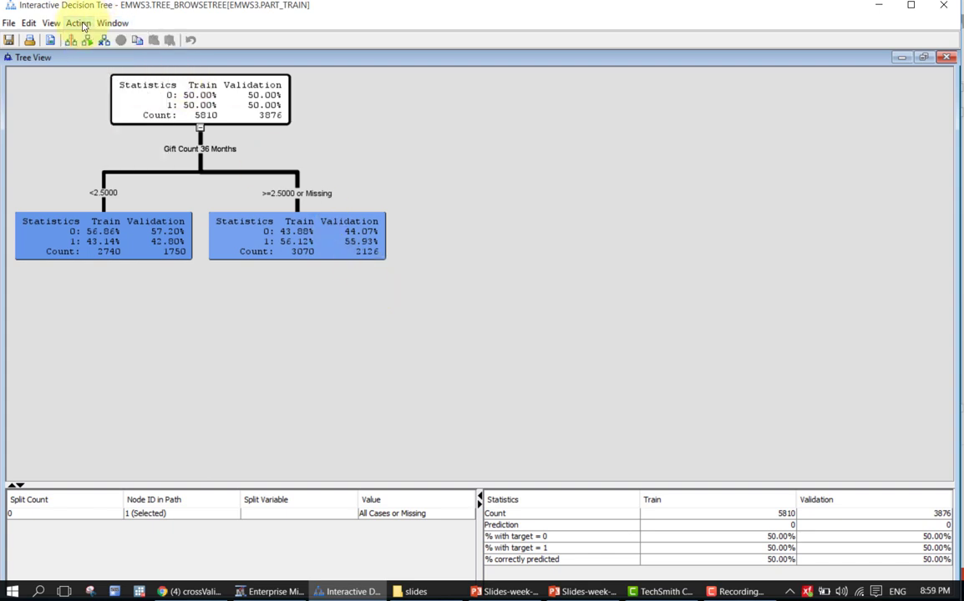